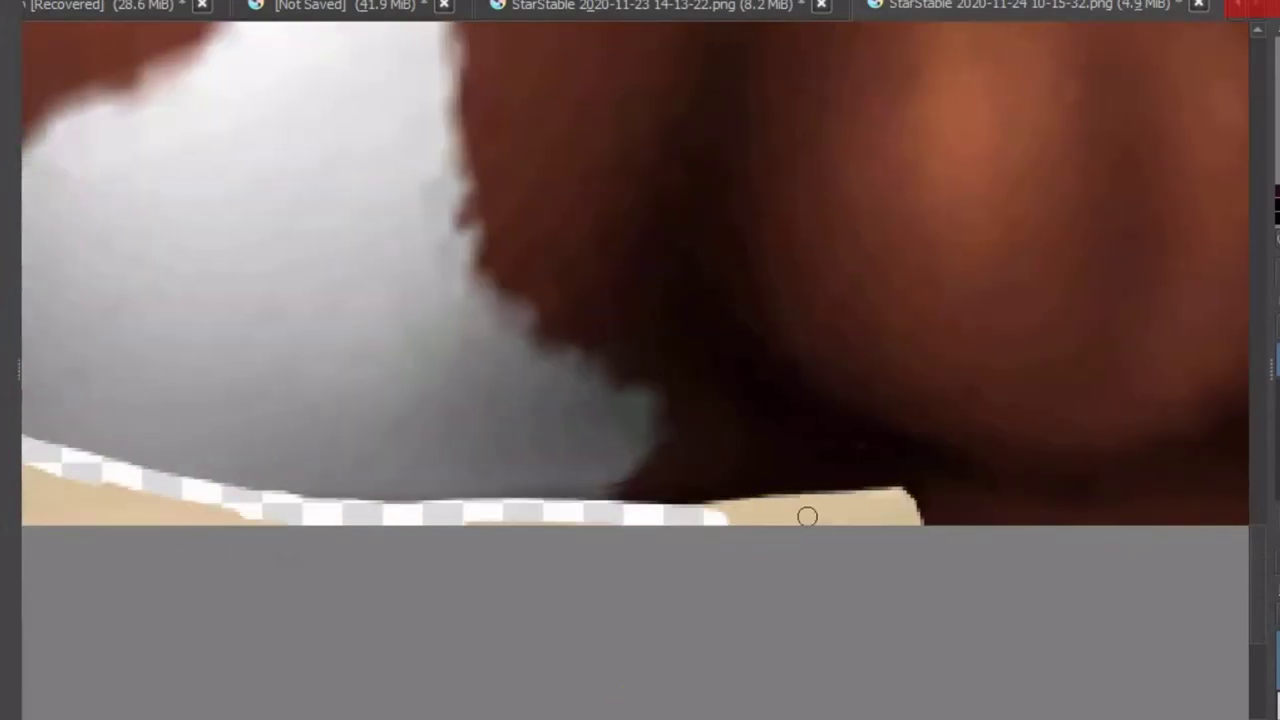
# Erase the scenery around the horse along with its braided mane and ears, then clean up the cutout edge at the muzzle
pyautogui.moveTo(807, 516)
pyautogui.mouseDown()
pyautogui.moveTo(858, 491)
pyautogui.moveTo(634, 529)
pyautogui.moveTo(746, 346)
pyautogui.moveTo(486, 494)
pyautogui.moveTo(754, 403)
pyautogui.moveTo(787, 341)
pyautogui.moveTo(923, 334)
pyautogui.moveTo(1071, 377)
pyautogui.moveTo(409, 371)
pyautogui.moveTo(845, 672)
pyautogui.moveTo(800, 686)
pyautogui.moveTo(814, 437)
pyautogui.moveTo(480, 614)
pyautogui.moveTo(507, 303)
pyautogui.moveTo(543, 294)
pyautogui.moveTo(589, 443)
pyautogui.moveTo(440, 395)
pyautogui.moveTo(432, 370)
pyautogui.moveTo(337, 286)
pyautogui.moveTo(680, 306)
pyautogui.moveTo(409, 389)
pyautogui.moveTo(90, 563)
pyautogui.moveTo(889, 337)
pyautogui.moveTo(809, 206)
pyautogui.moveTo(71, 686)
pyautogui.moveTo(505, 566)
pyautogui.moveTo(143, 614)
pyautogui.moveTo(306, 523)
pyautogui.moveTo(363, 686)
pyautogui.moveTo(505, 560)
pyautogui.moveTo(543, 471)
pyautogui.moveTo(1066, 429)
pyautogui.moveTo(600, 583)
pyautogui.moveTo(688, 412)
pyautogui.moveTo(1057, 114)
pyautogui.moveTo(594, 429)
pyautogui.moveTo(412, 505)
pyautogui.mouseUp()
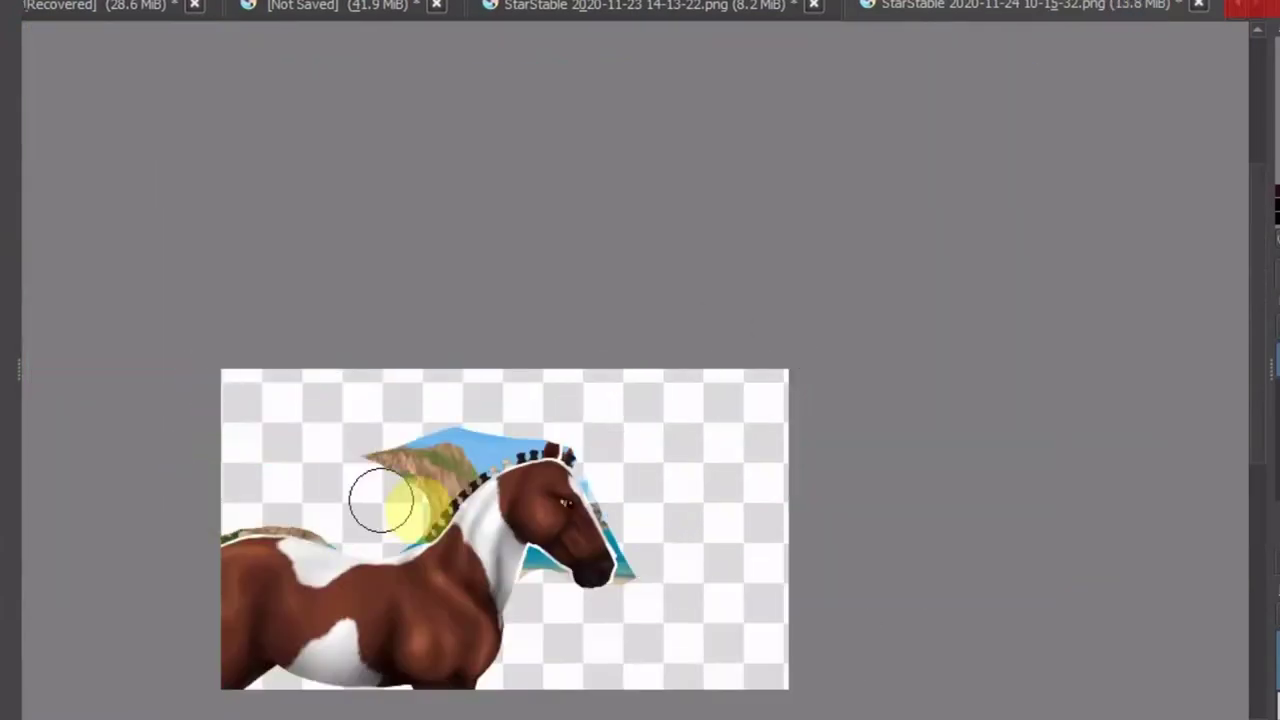
pyautogui.moveTo(651, 597)
pyautogui.mouseDown()
pyautogui.moveTo(524, 490)
pyautogui.moveTo(800, 425)
pyautogui.mouseUp()
pyautogui.moveTo(463, 115)
pyautogui.mouseDown()
pyautogui.moveTo(706, 131)
pyautogui.moveTo(323, 409)
pyautogui.moveTo(571, 626)
pyautogui.mouseUp()
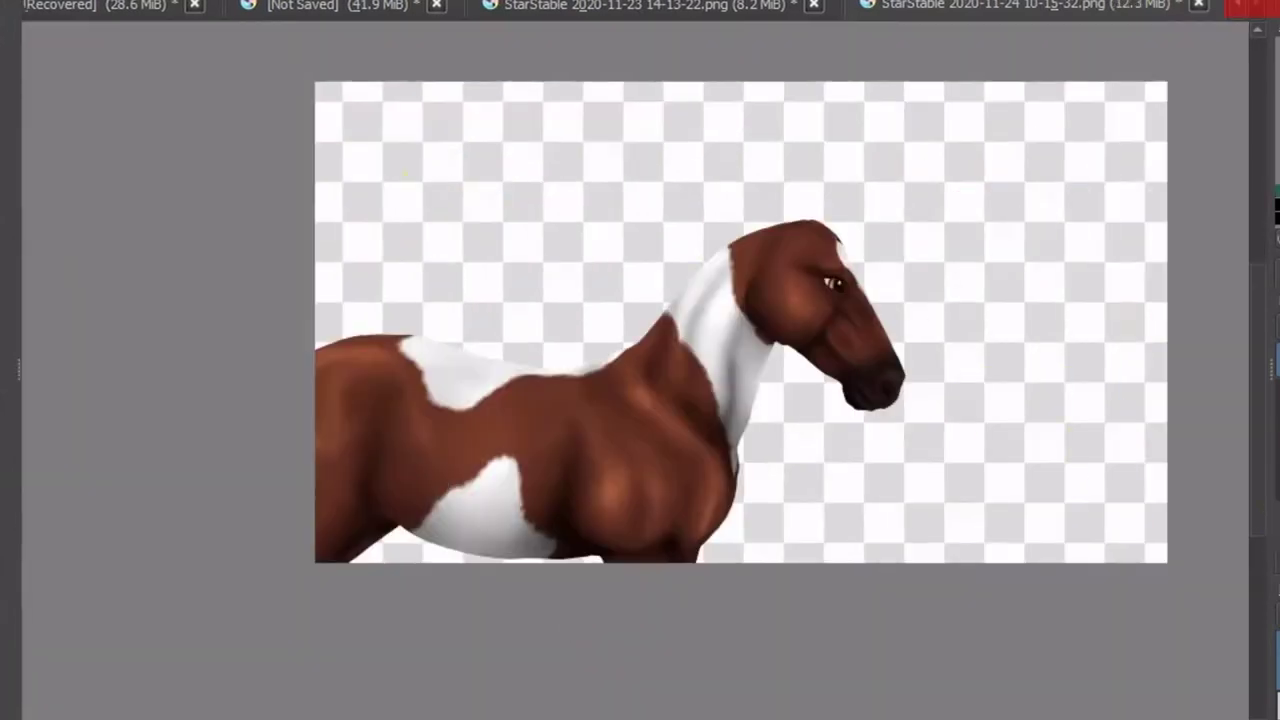
pyautogui.moveTo(1110, 300)
pyautogui.mouseDown()
pyautogui.moveTo(429, 529)
pyautogui.moveTo(823, 357)
pyautogui.moveTo(840, 512)
pyautogui.moveTo(400, 630)
pyautogui.moveTo(150, 610)
pyautogui.moveTo(886, 586)
pyautogui.moveTo(709, 629)
pyautogui.mouseUp()
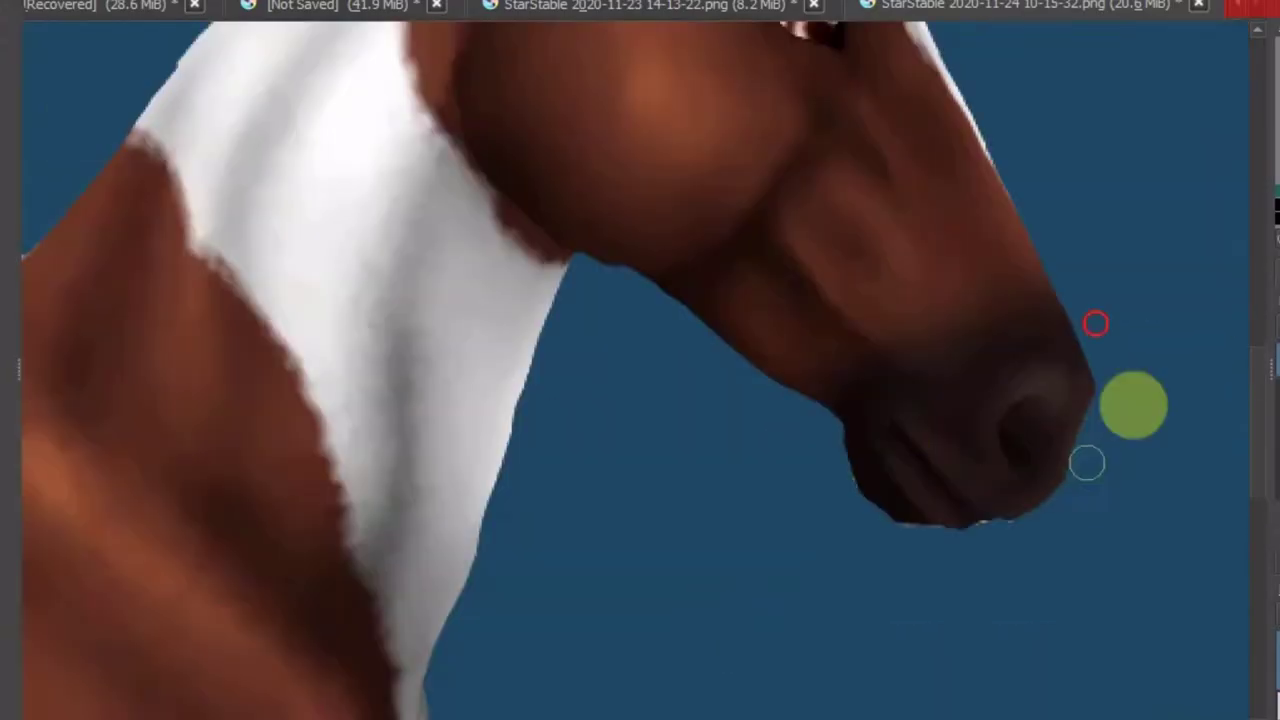
pyautogui.moveTo(1087, 462); pyautogui.dragTo(823, 263)
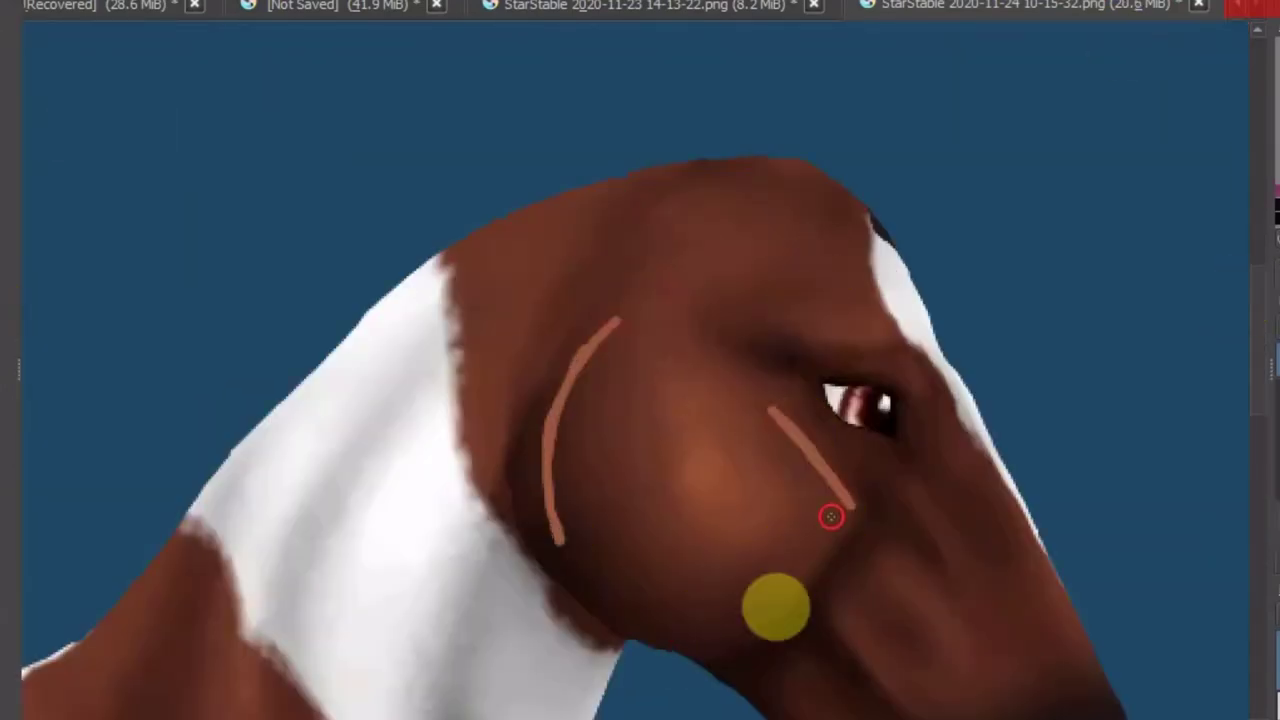
# Paint light-brown highlight strokes around the cheek, on the forehead, around the eye and along the face muscles
pyautogui.moveTo(686, 632); pyautogui.dragTo(833, 527)
pyautogui.moveTo(771, 183); pyautogui.dragTo(768, 234)
pyautogui.moveTo(884, 428); pyautogui.dragTo(914, 229)
pyautogui.moveTo(914, 229); pyautogui.dragTo(594, 157)
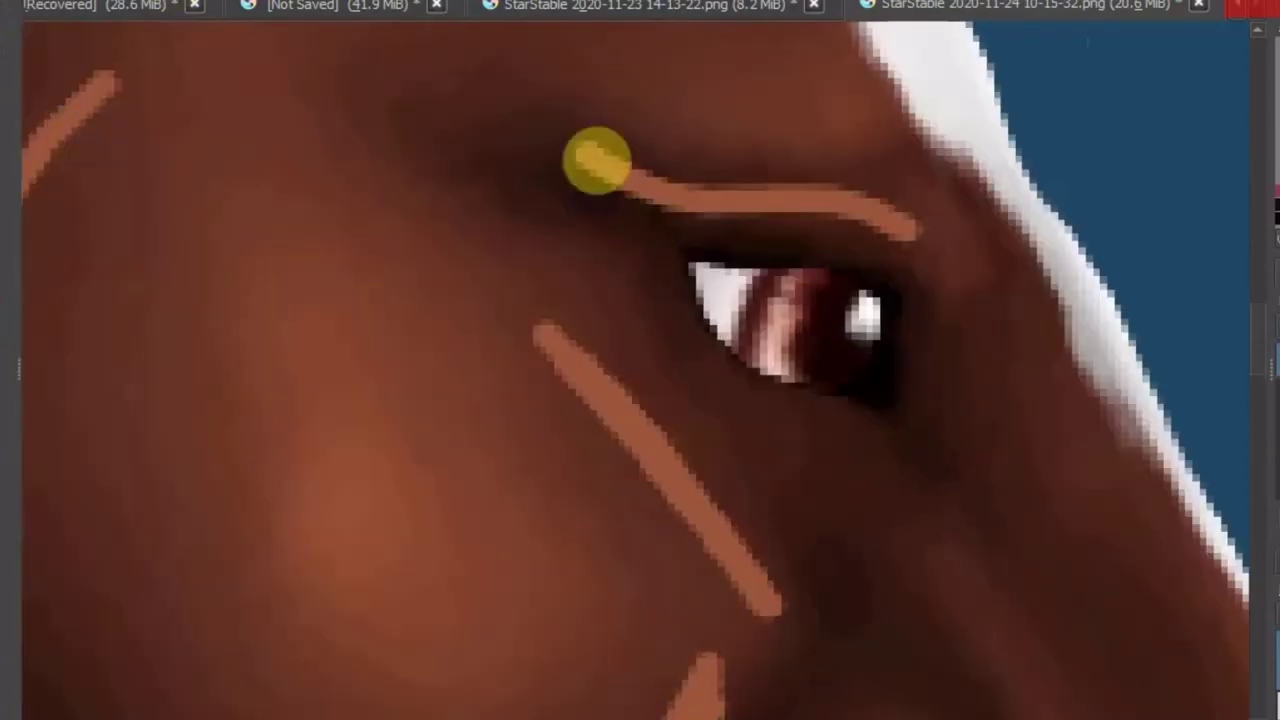
pyautogui.moveTo(657, 271)
pyautogui.mouseDown()
pyautogui.moveTo(977, 563)
pyautogui.moveTo(891, 457)
pyautogui.moveTo(530, 234)
pyautogui.moveTo(785, 26)
pyautogui.mouseUp()
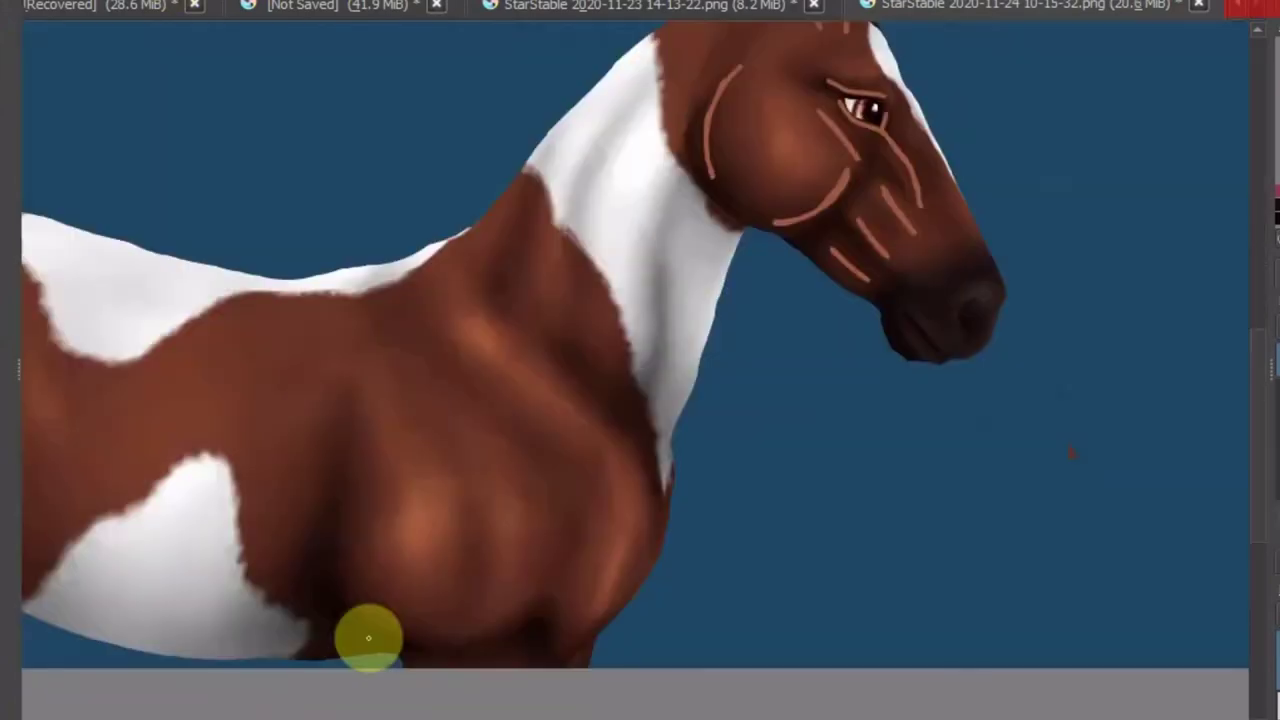
# Paint light-brown zigzag highlights in an arch around the front leg crease, plus plain strokes on the shoulder, redoing the arch's top
pyautogui.moveTo(303, 405); pyautogui.dragTo(318, 640)
pyautogui.moveTo(340, 391); pyautogui.dragTo(380, 545)
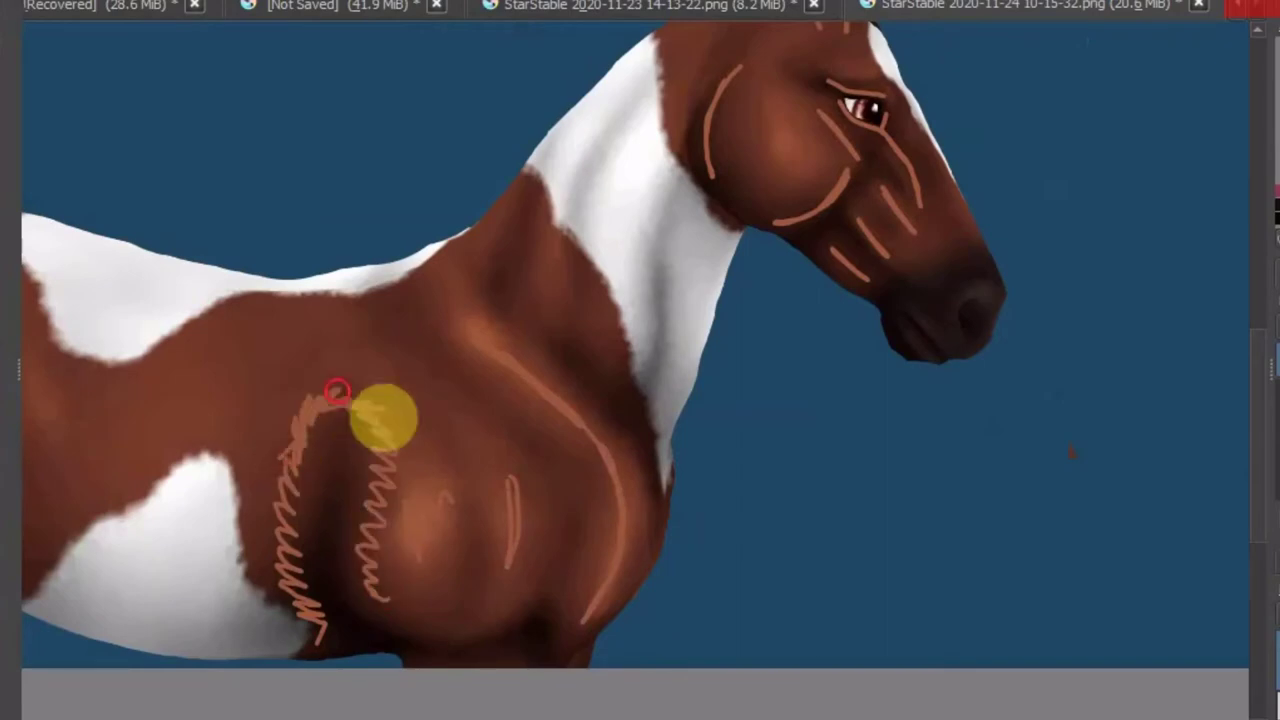
pyautogui.scroll(-2, 357, 400)
pyautogui.scroll(4, 357, 400)
pyautogui.hotkey('ctrl', 'z')
pyautogui.moveTo(358, 336); pyautogui.dragTo(423, 357)
# Paint a matching light-brown zigzag highlight around the crease in front of the hind leg
pyautogui.hscroll(-5, 423, 357)
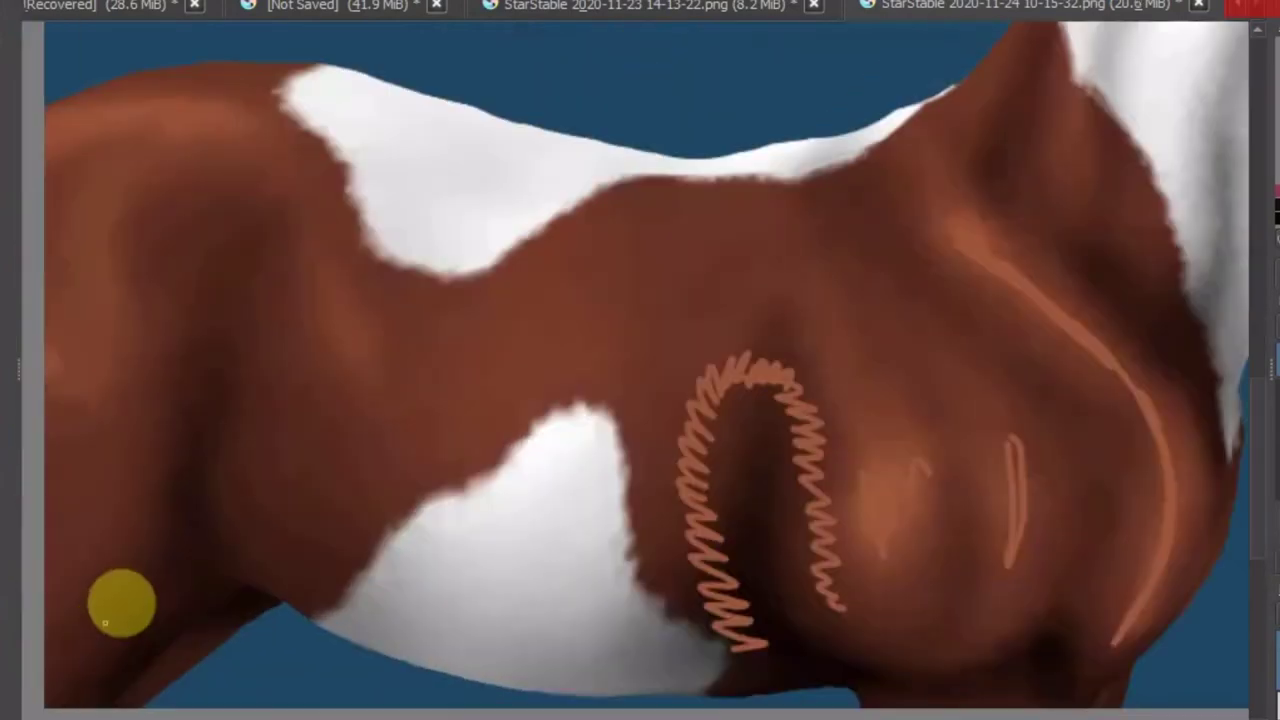
pyautogui.moveTo(120, 600)
pyautogui.mouseDown()
pyautogui.moveTo(143, 309)
pyautogui.moveTo(282, 428)
pyautogui.mouseUp()
pyautogui.scroll(-3, 540, 263)
pyautogui.scroll(3, 537, 368)
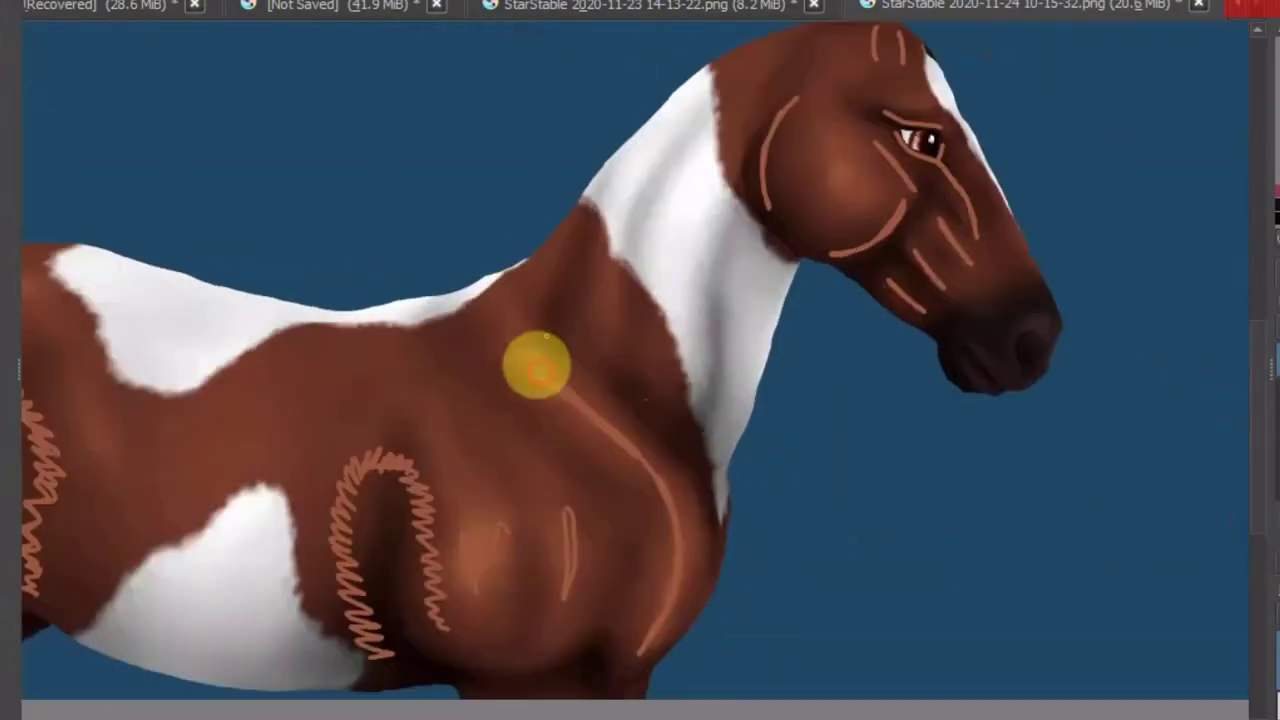
# Paint near-black shadow lines beside the cheek, eye and face highlights, and a light-brown stroke down the nose bridge
pyautogui.scroll(4, 688, 241)
pyautogui.moveTo(485, 68); pyautogui.dragTo(388, 398)
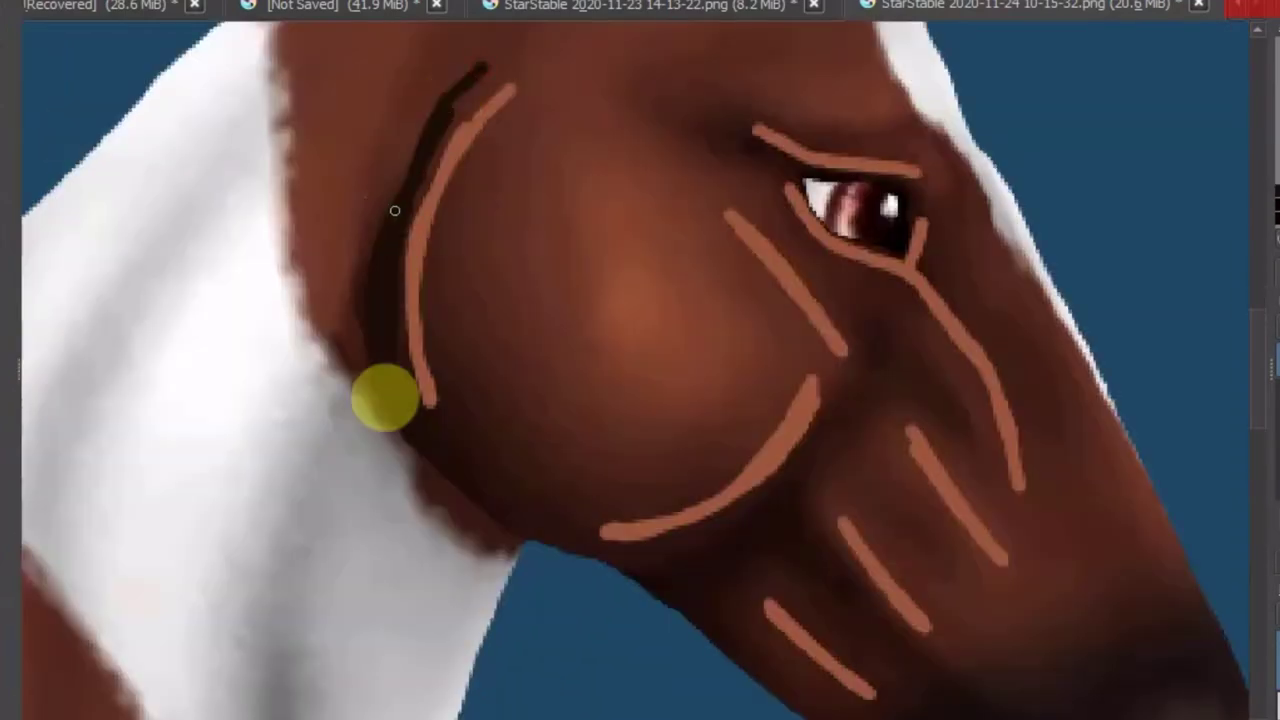
pyautogui.scroll(-3, 843, 430)
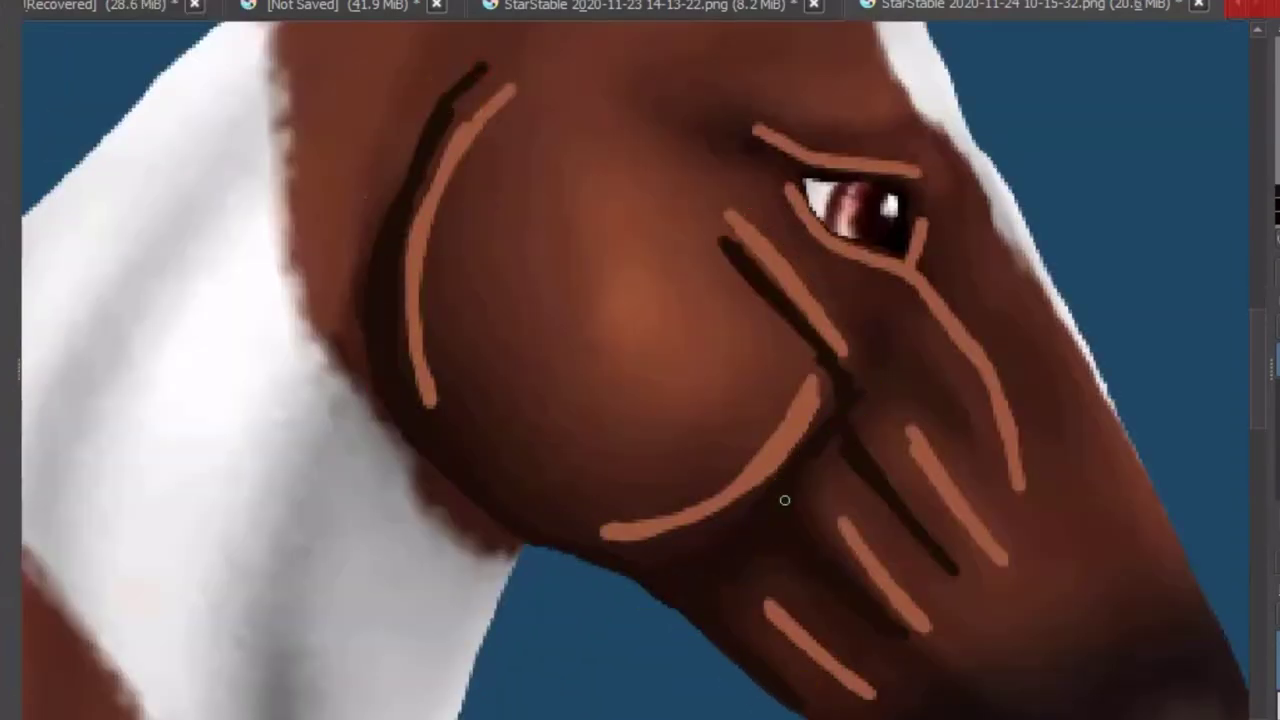
pyautogui.scroll(3, 706, 249)
pyautogui.scroll(3, 663, 303)
pyautogui.moveTo(810, 197); pyautogui.dragTo(963, 428)
pyautogui.scroll(-4, 894, 331)
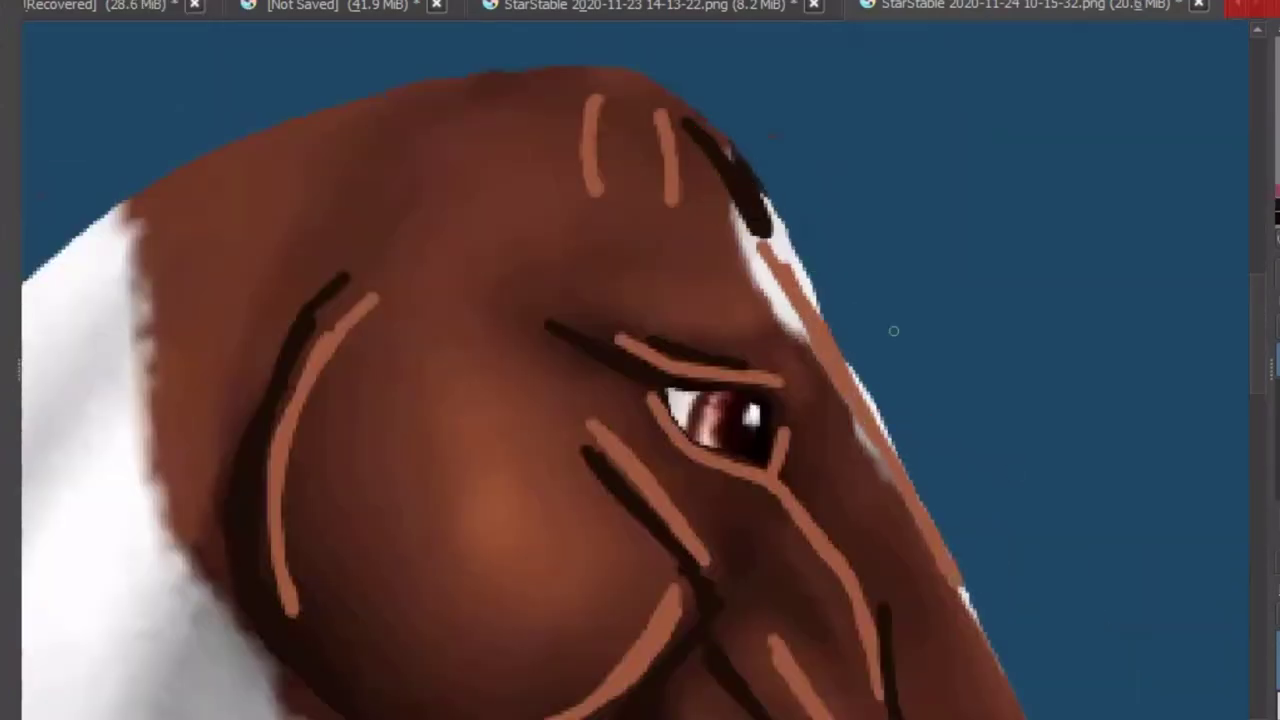
# Paint dark-grey zigzag shadows and white zigzag highlights down the white patch of the neck
pyautogui.scroll(2, 523, 337)
pyautogui.moveTo(741, 264); pyautogui.dragTo(692, 655)
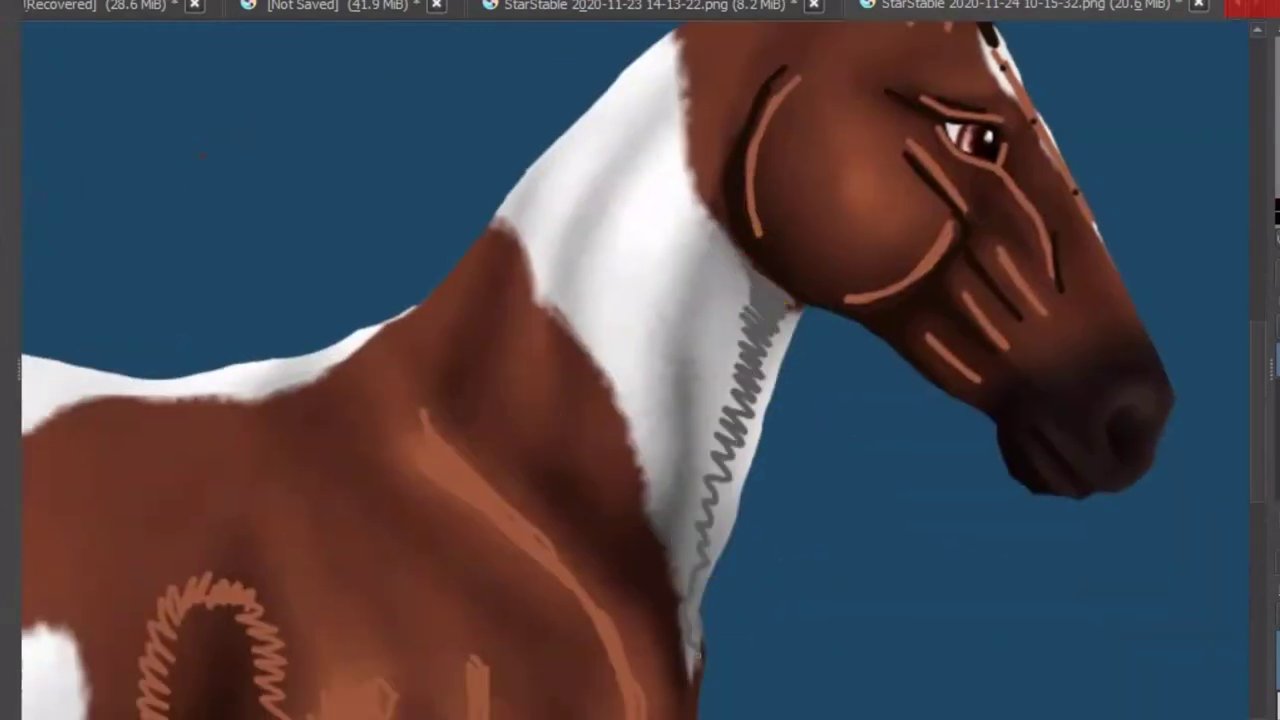
pyautogui.moveTo(707, 246); pyautogui.dragTo(695, 555)
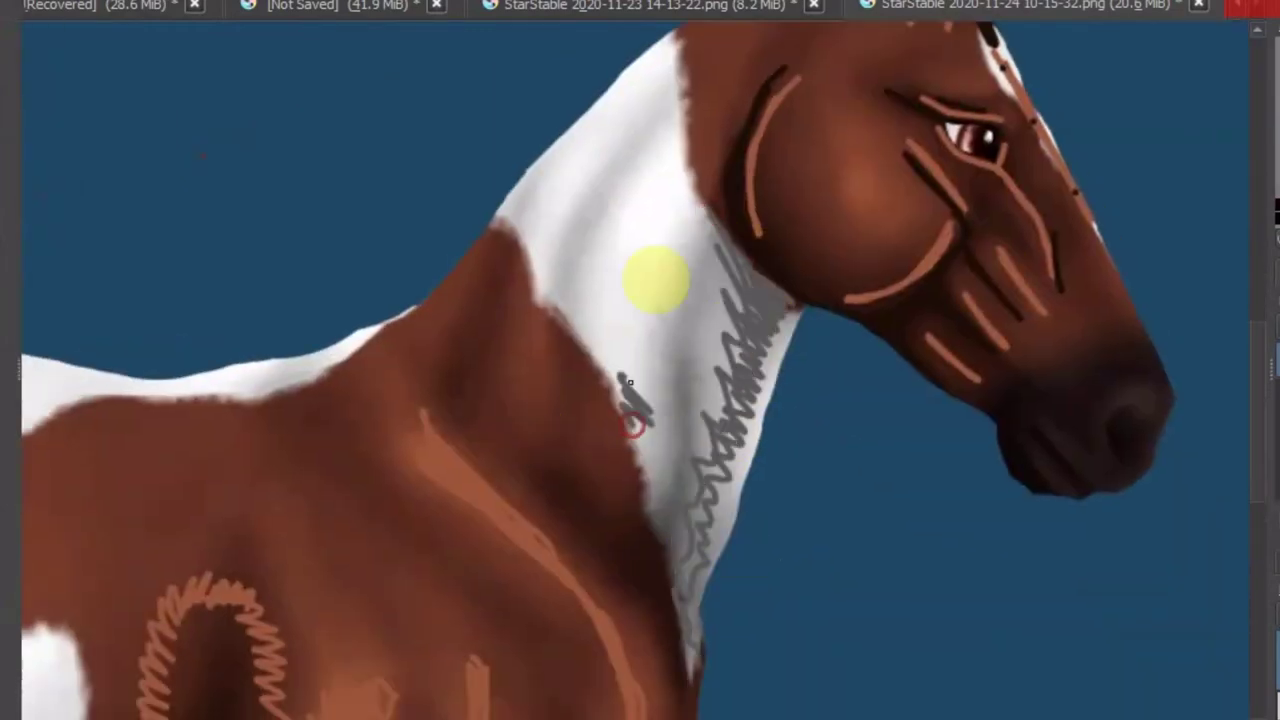
pyautogui.moveTo(692, 180); pyautogui.dragTo(622, 425)
pyautogui.moveTo(682, 50); pyautogui.dragTo(515, 240)
pyautogui.moveTo(605, 264); pyautogui.dragTo(680, 510)
pyautogui.scroll(-3, 557, 277)
pyautogui.scroll(3, 737, 229)
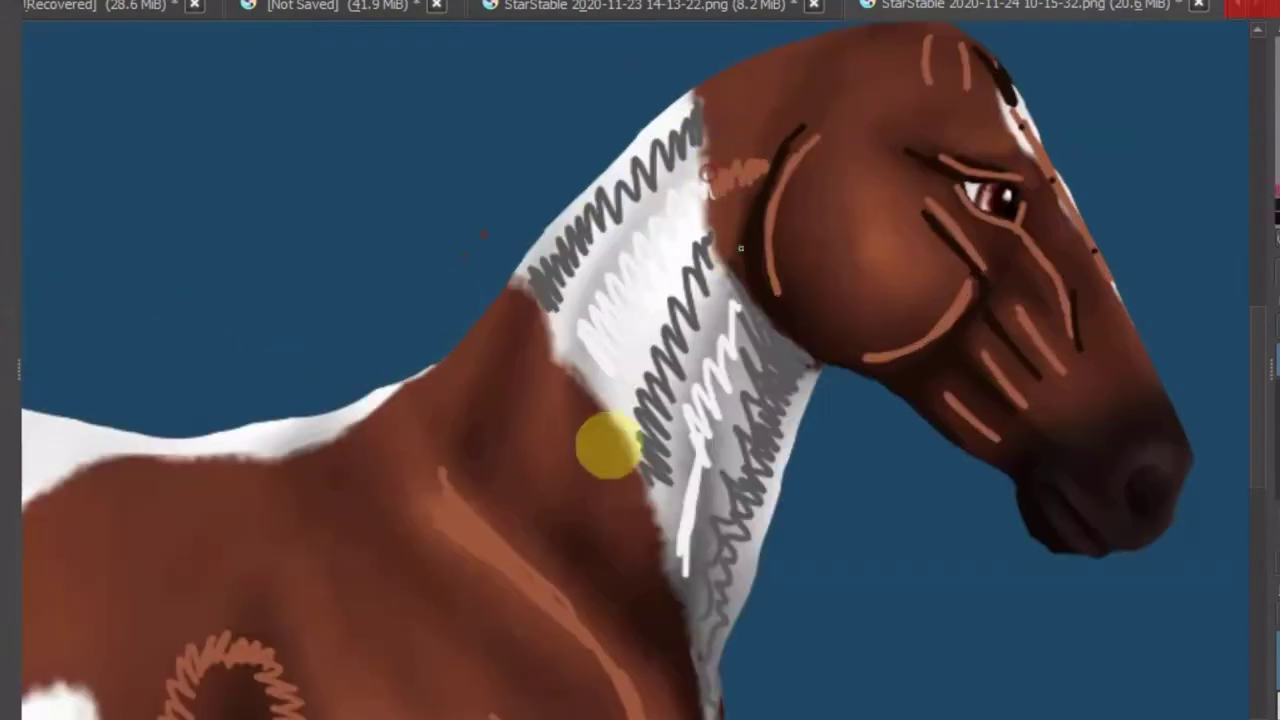
# Paint light-brown highlights on the neck's brown areas and dark shadows down the neck base and along the shoulder ridge
pyautogui.scroll(-3, 676, 597)
pyautogui.scroll(2, 567, 348)
pyautogui.click(570, 340)
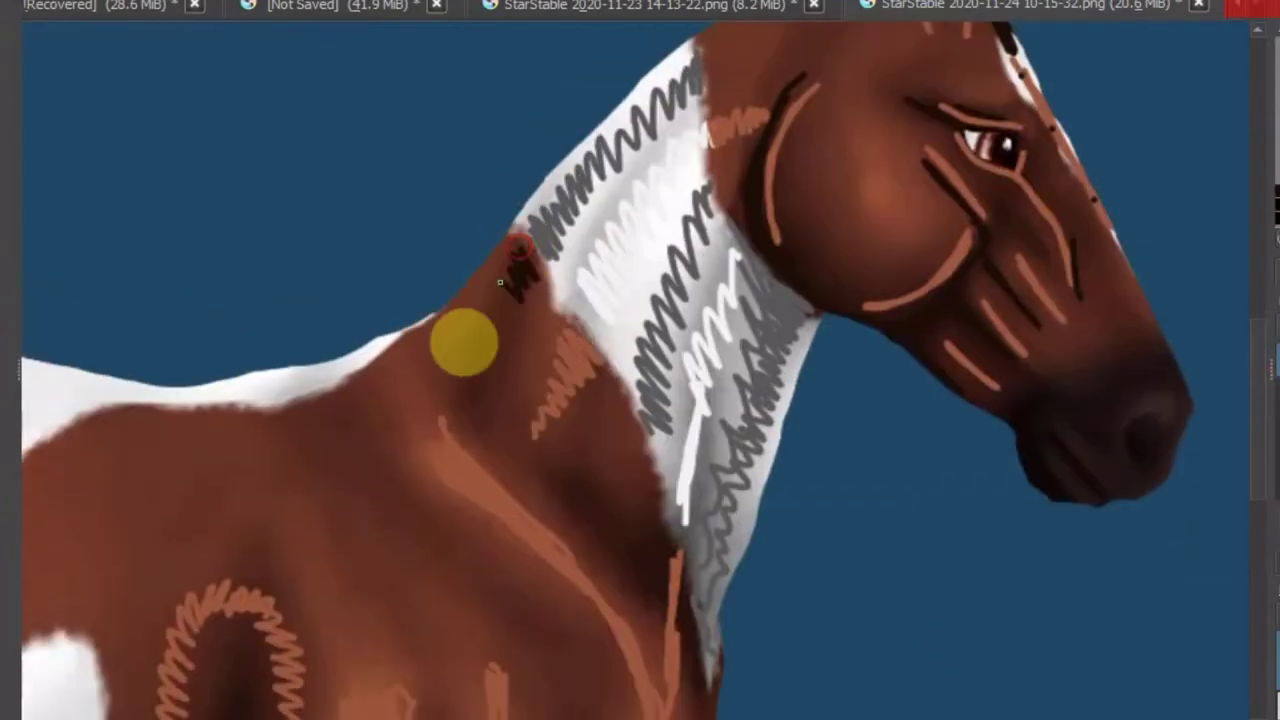
pyautogui.moveTo(512, 280); pyautogui.dragTo(432, 462)
pyautogui.moveTo(440, 400); pyautogui.dragTo(602, 580)
# Paint dark shadow strokes along the chest's front edge, above the front leg and on the lower neck beside the white patch
pyautogui.scroll(-6, 663, 534)
pyautogui.moveTo(680, 457); pyautogui.dragTo(630, 635)
pyautogui.moveTo(571, 491); pyautogui.dragTo(545, 600)
pyautogui.scroll(3, 571, 491)
pyautogui.moveTo(626, 376); pyautogui.dragTo(640, 268)
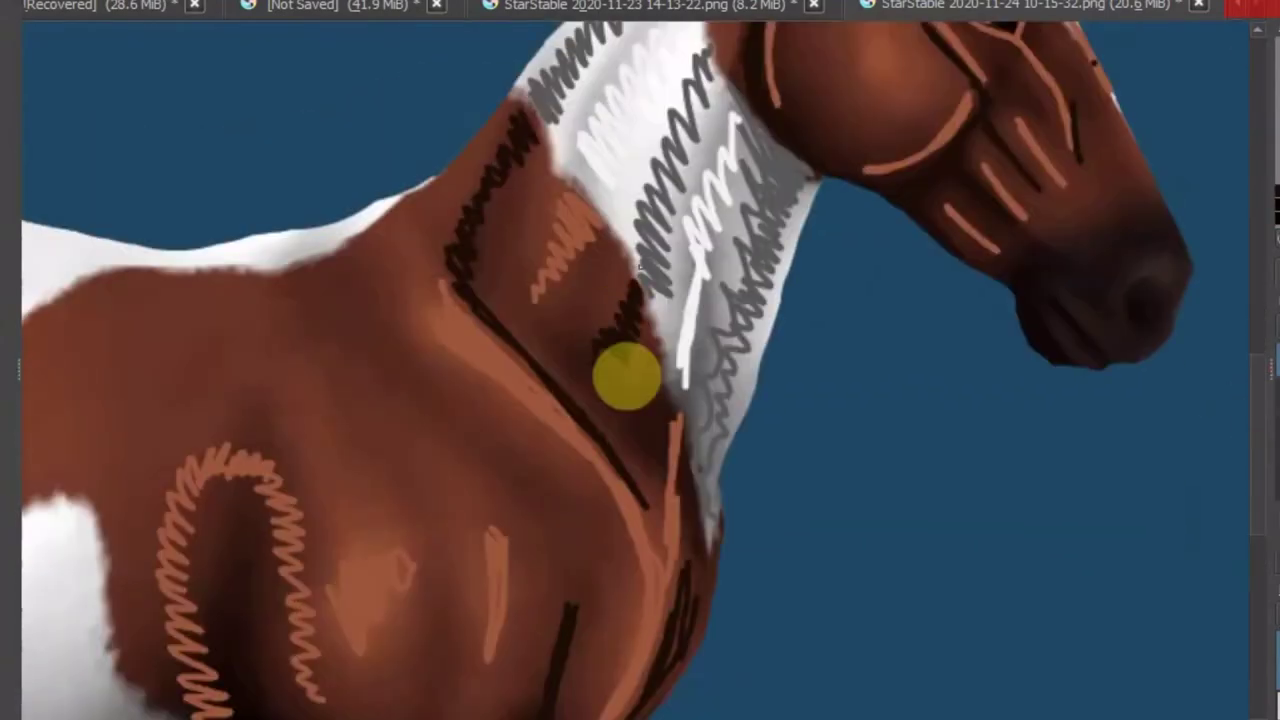
# Paint dark lines inside both leg creases and a grey zigzag shadow along the lower edge of the white belly patch
pyautogui.scroll(3, 626, 376)
pyautogui.scroll(-5, 615, 335)
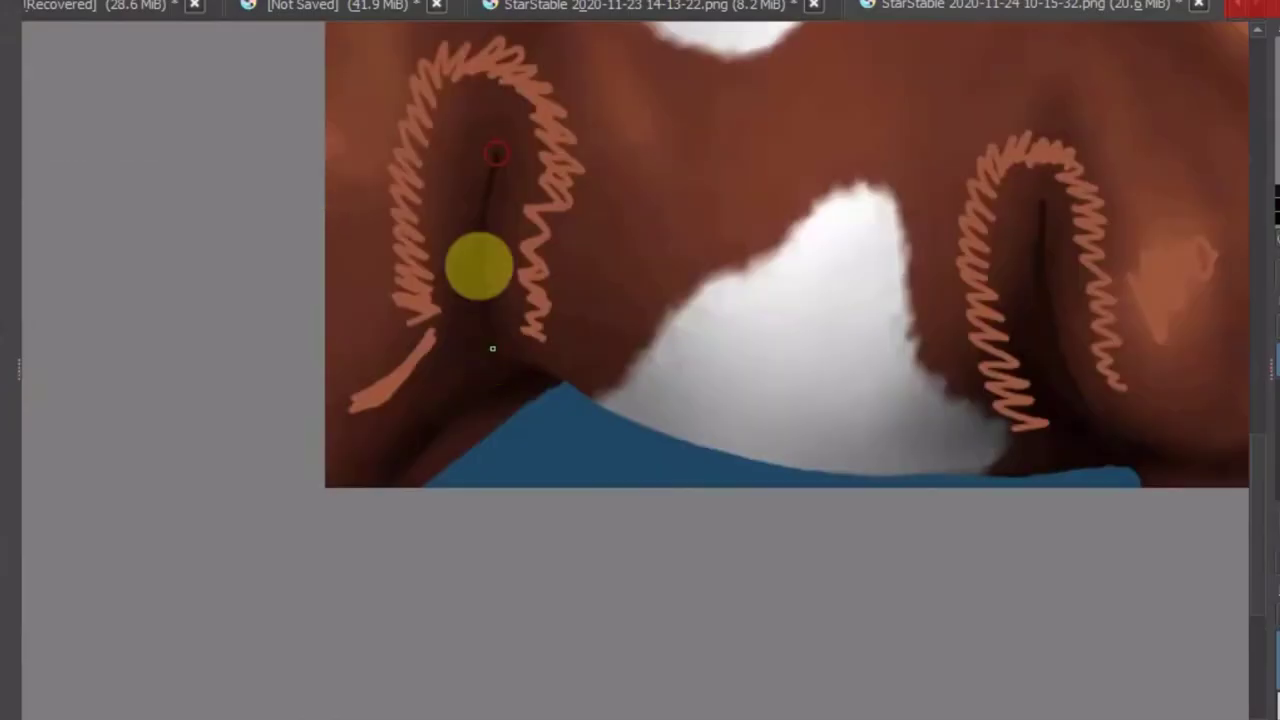
pyautogui.hscroll(3, 497, 149)
pyautogui.moveTo(395, 338); pyautogui.dragTo(755, 395)
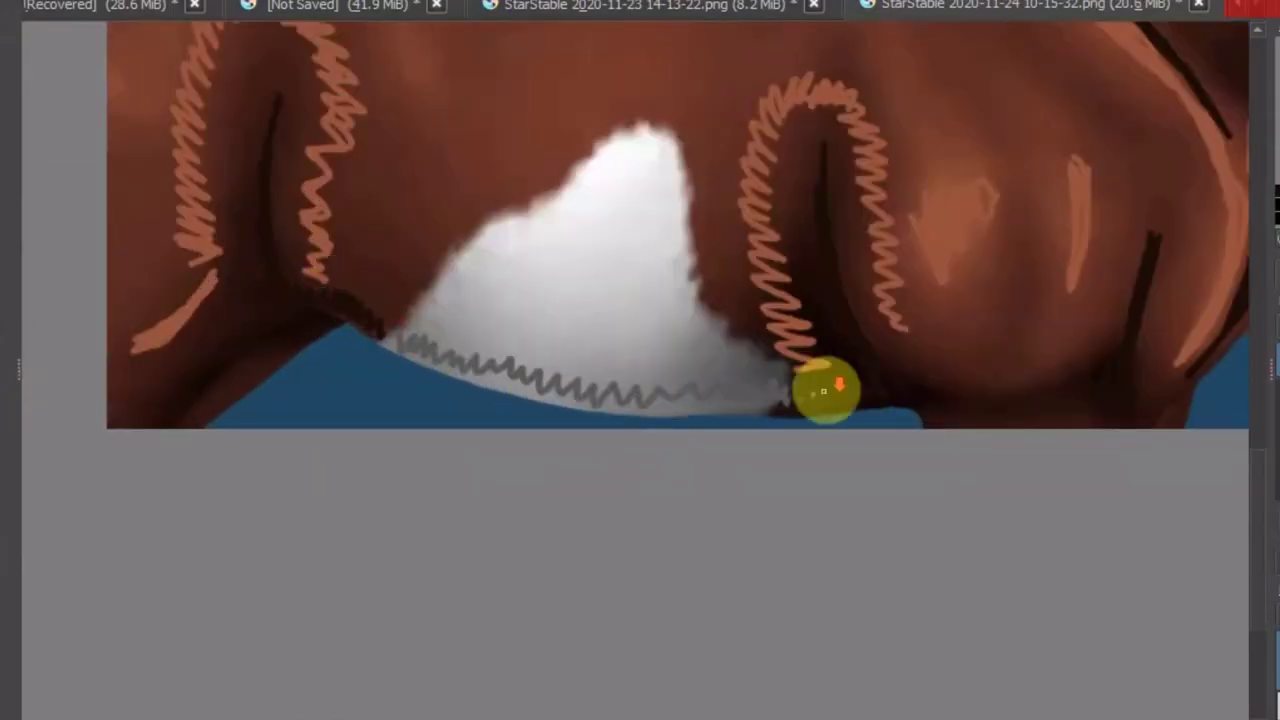
# Blend the highlight and shadow strokes on the face, forehead, around the eye and behind the cheek into the coat
pyautogui.scroll(3, 822, 390)
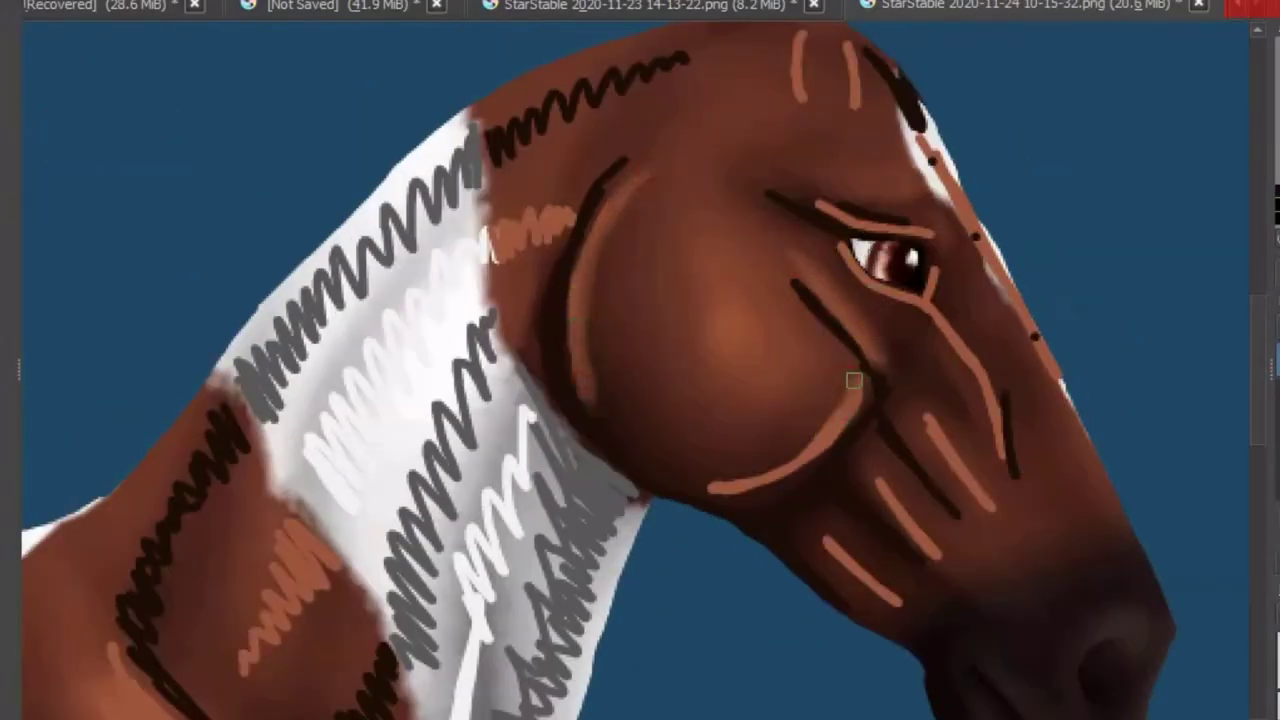
pyautogui.moveTo(709, 491)
pyautogui.mouseDown()
pyautogui.moveTo(972, 471)
pyautogui.moveTo(854, 566)
pyautogui.moveTo(990, 452)
pyautogui.moveTo(996, 417)
pyautogui.moveTo(843, 253)
pyautogui.moveTo(907, 228)
pyautogui.moveTo(952, 187)
pyautogui.moveTo(1055, 388)
pyautogui.moveTo(955, 213)
pyautogui.mouseUp()
pyautogui.moveTo(859, 132); pyautogui.dragTo(851, 209)
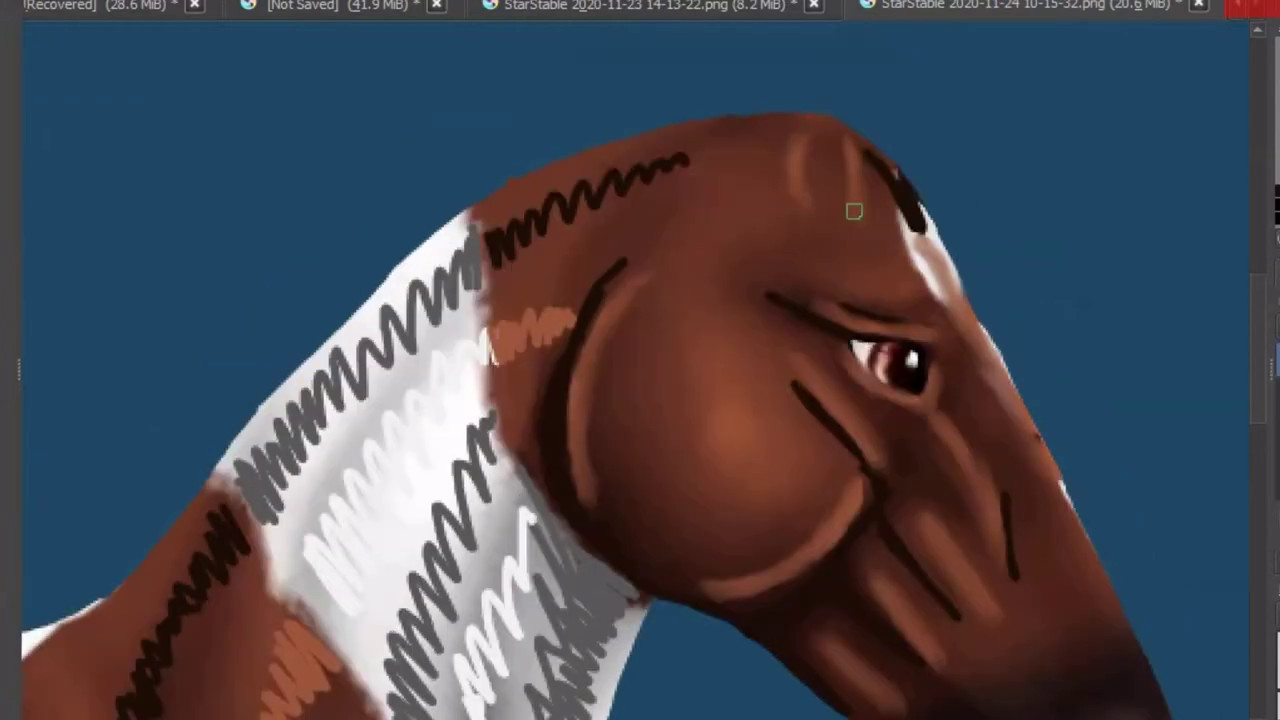
pyautogui.moveTo(800, 285)
pyautogui.mouseDown()
pyautogui.moveTo(858, 343)
pyautogui.moveTo(914, 563)
pyautogui.moveTo(925, 275)
pyautogui.mouseUp()
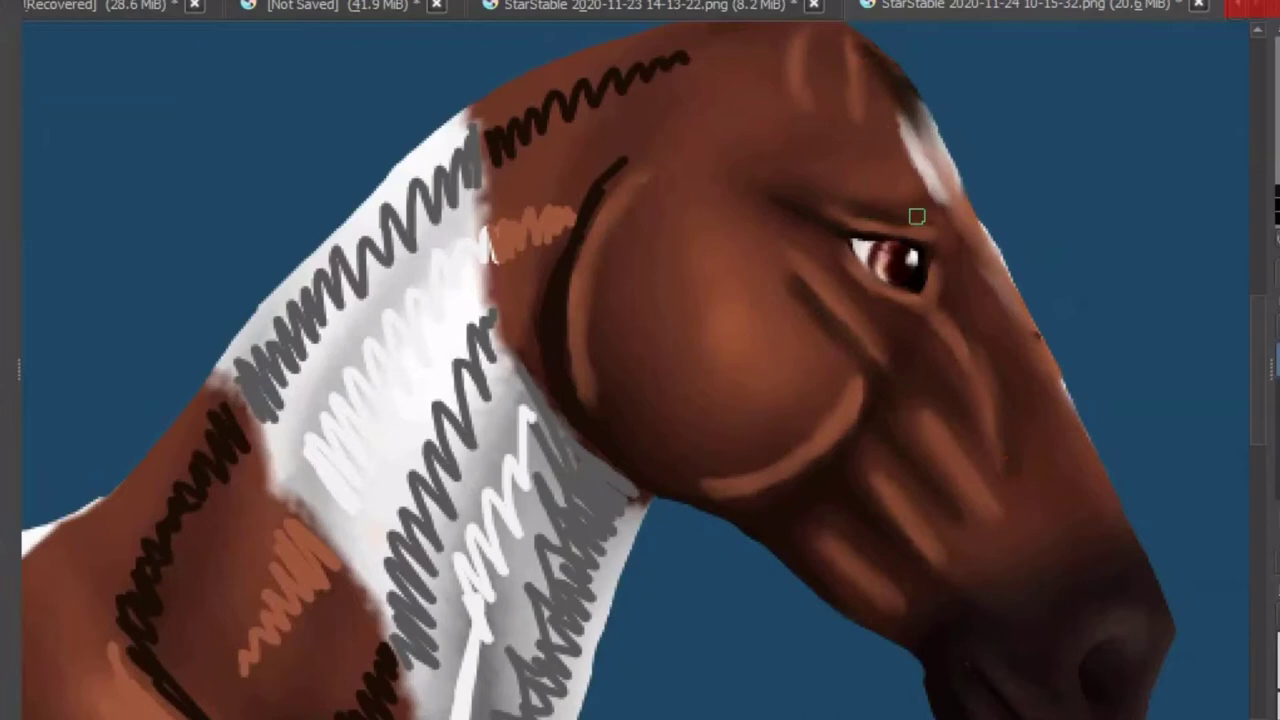
pyautogui.scroll(-3, 960, 237)
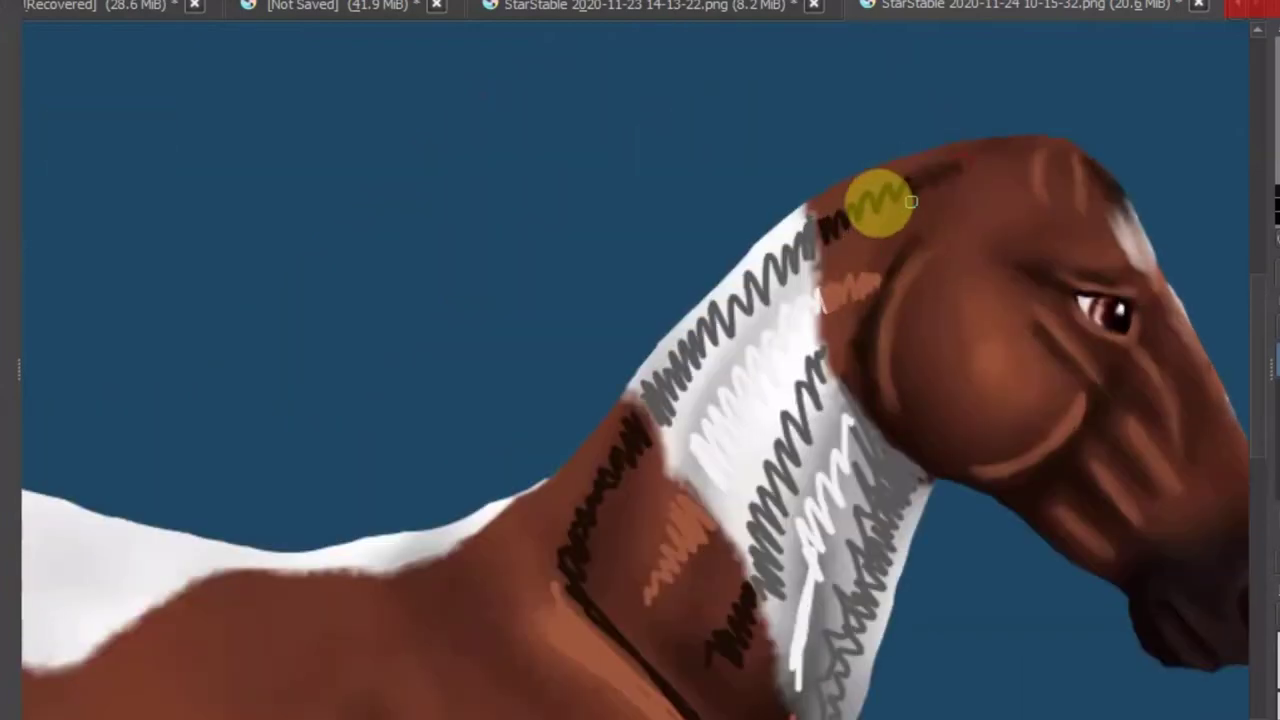
pyautogui.moveTo(882, 256)
pyautogui.mouseDown()
pyautogui.moveTo(878, 326)
pyautogui.moveTo(840, 353)
pyautogui.mouseUp()
# Blend the light-brown highlights on the lower neck, chest and shoulder into the coat
pyautogui.scroll(-5, 790, 341)
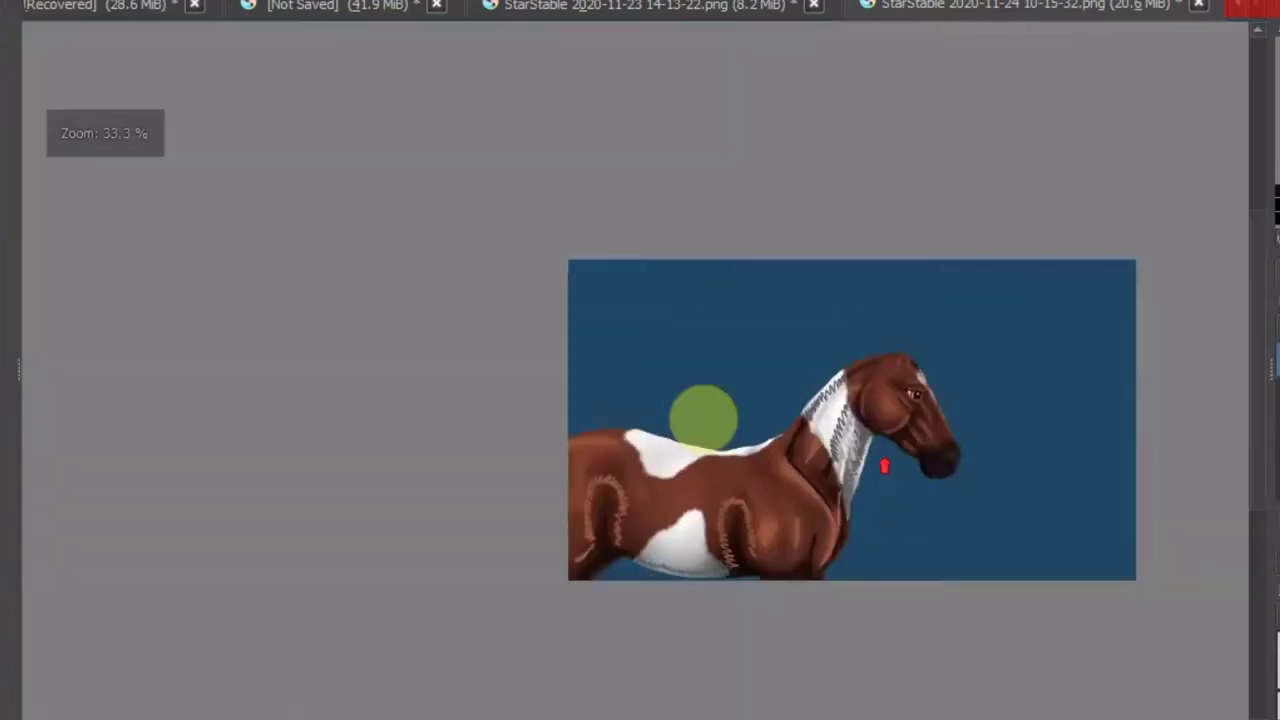
pyautogui.scroll(5, 886, 466)
pyautogui.moveTo(1251, 443); pyautogui.dragTo(1258, 410)
pyautogui.scroll(-3, 1200, 412)
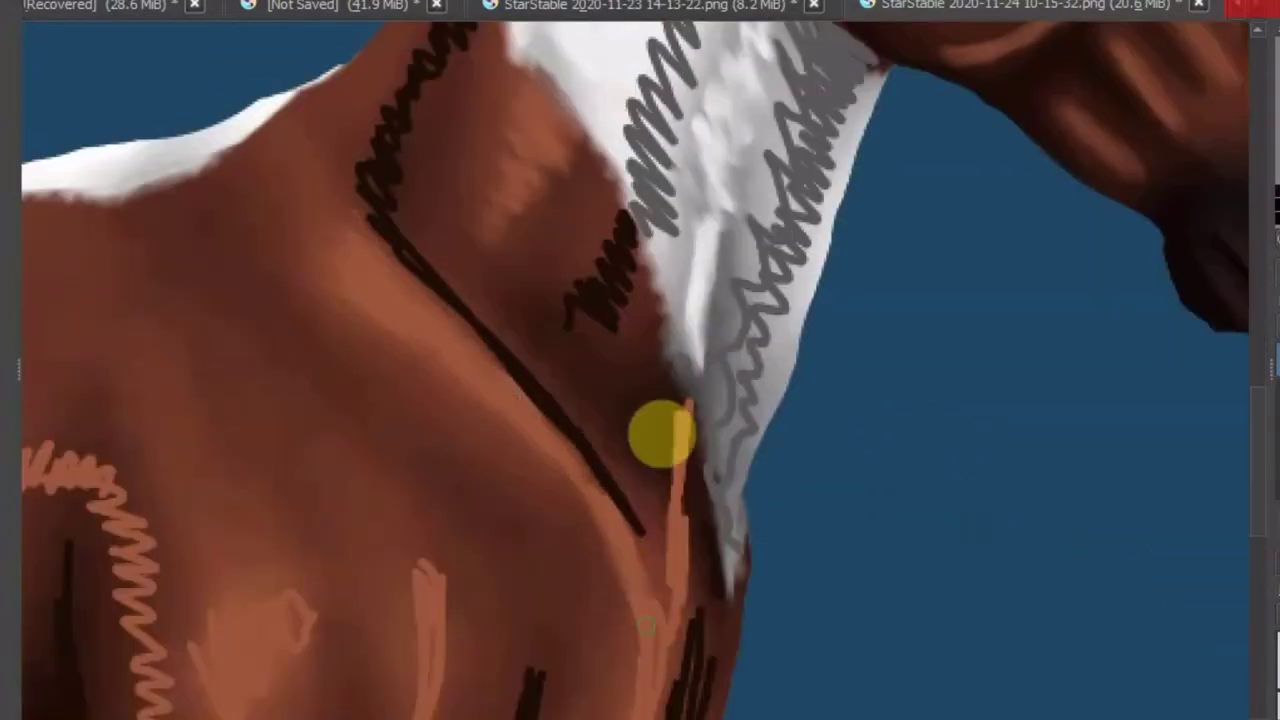
pyautogui.scroll(-2, 689, 597)
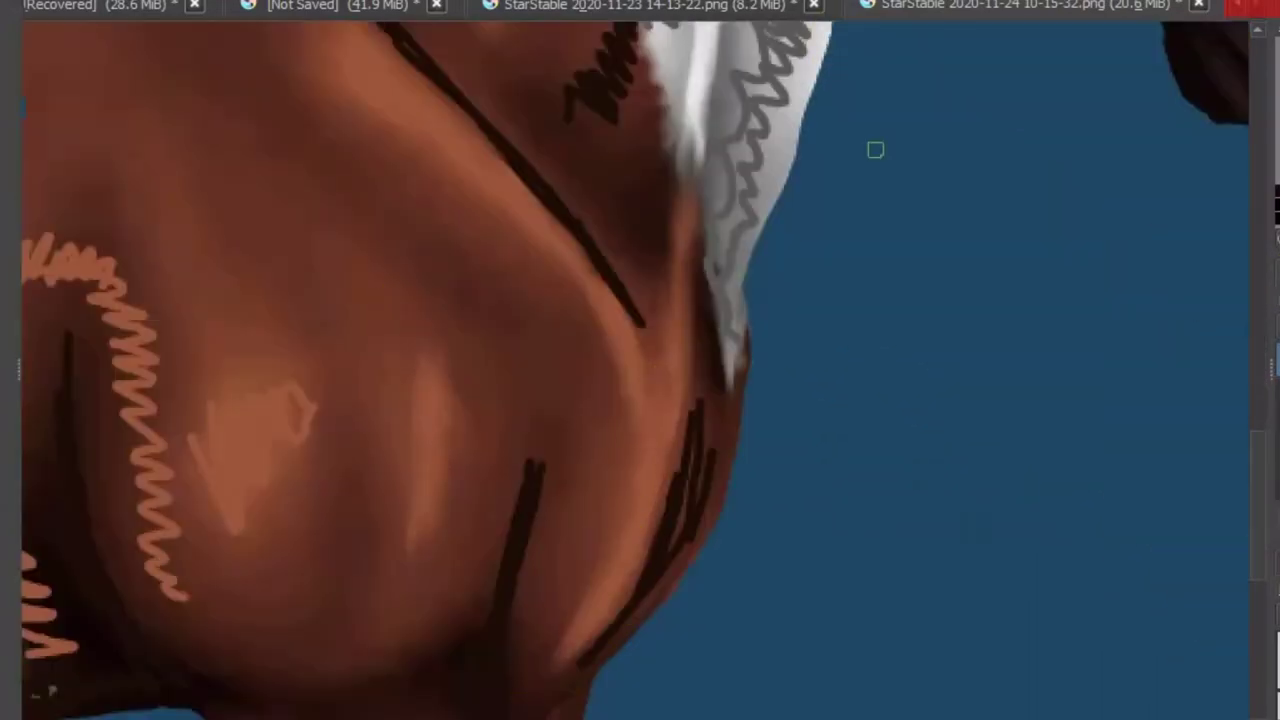
pyautogui.moveTo(315, 420)
pyautogui.mouseDown()
pyautogui.moveTo(303, 384)
pyautogui.moveTo(150, 588)
pyautogui.moveTo(118, 361)
pyautogui.mouseUp()
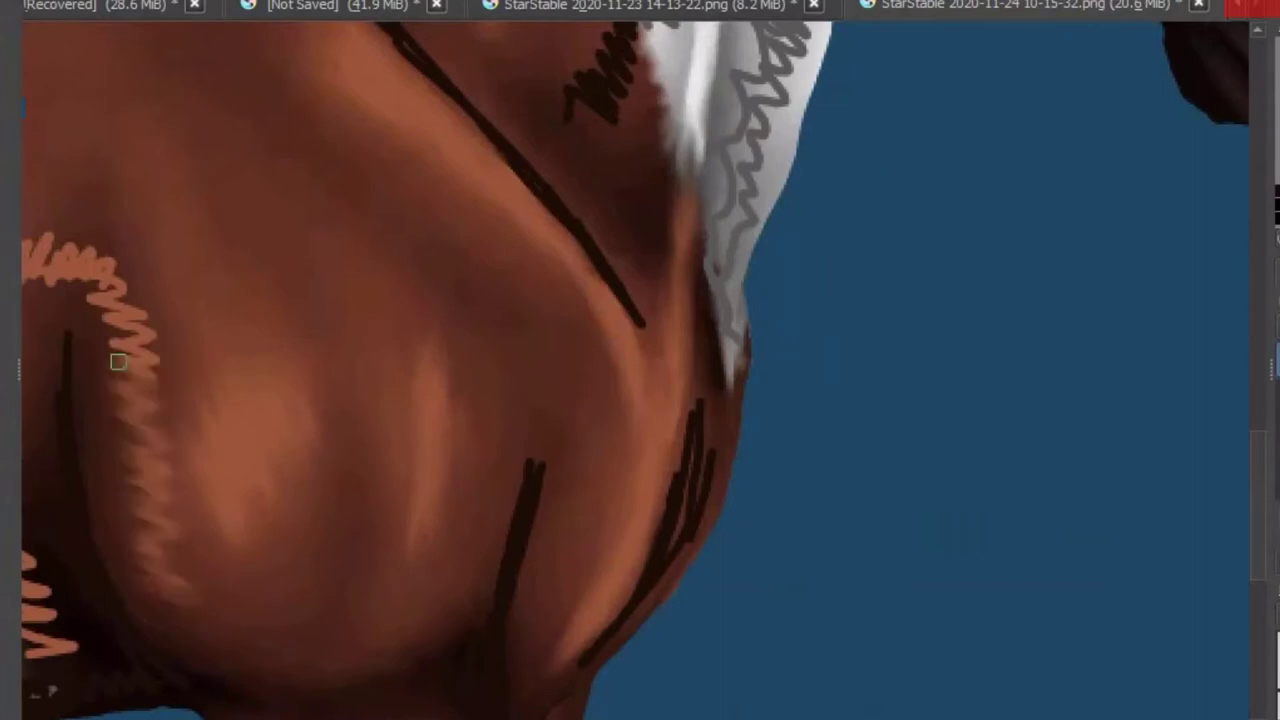
# Blend the light-brown zigzag arch around the front leg crease into soft fur-like shading
pyautogui.hscroll(-4, 148, 572)
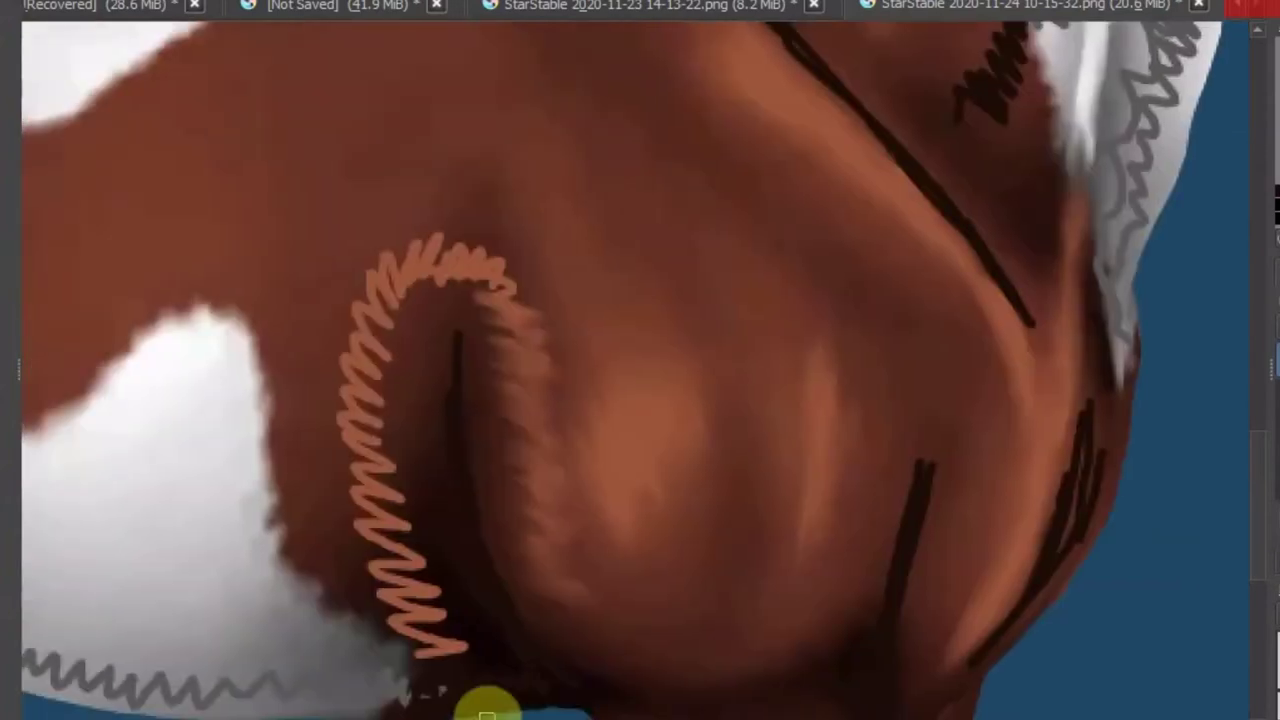
pyautogui.moveTo(390, 262)
pyautogui.mouseDown()
pyautogui.moveTo(363, 457)
pyautogui.moveTo(403, 342)
pyautogui.mouseUp()
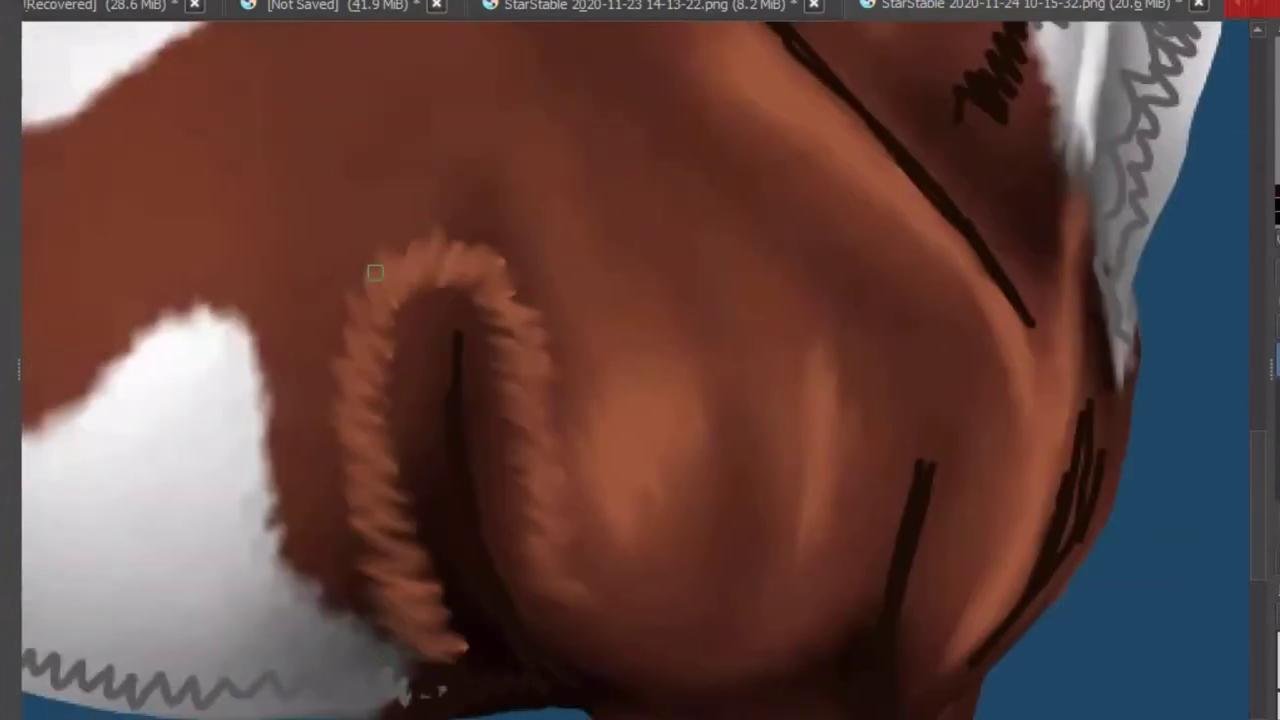
pyautogui.moveTo(375, 272); pyautogui.dragTo(466, 603)
pyautogui.press('-')
# Blend the light-brown zigzag arch and the short stroke around the hind leg crease into the coat
pyautogui.hscroll(-4, 923, 397)
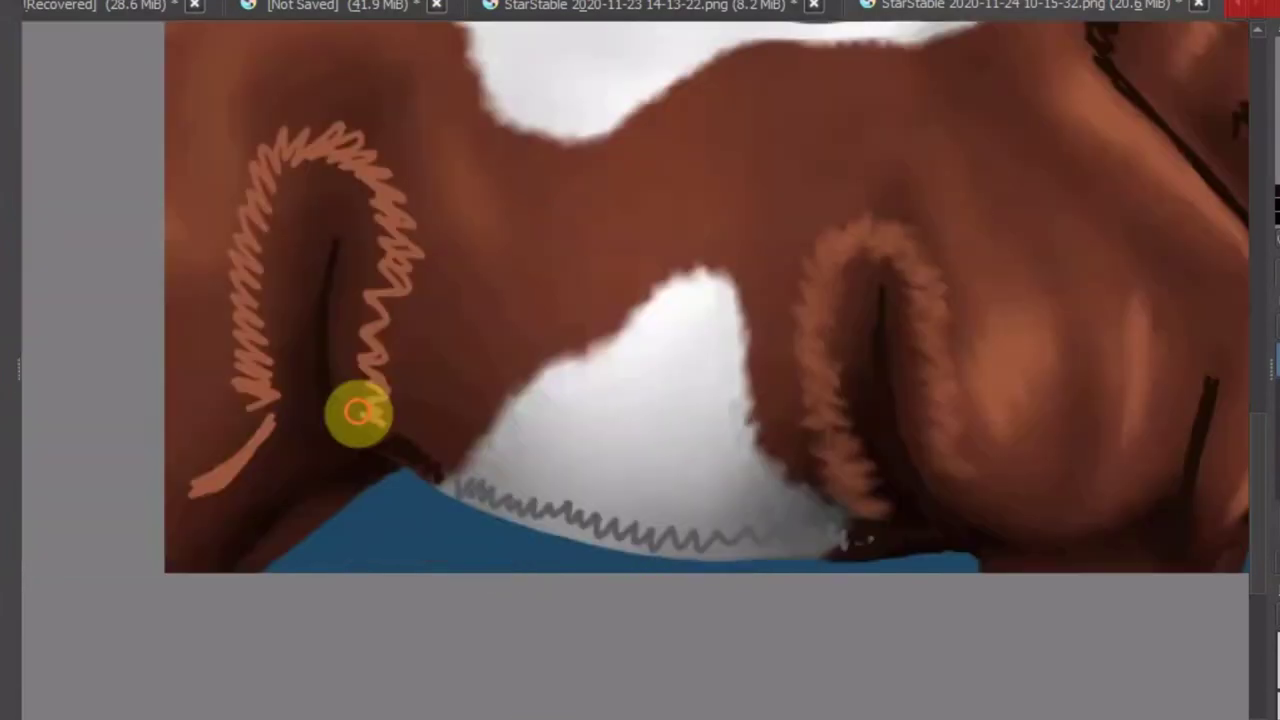
pyautogui.moveTo(357, 414)
pyautogui.mouseDown()
pyautogui.moveTo(400, 294)
pyautogui.moveTo(380, 270)
pyautogui.mouseUp()
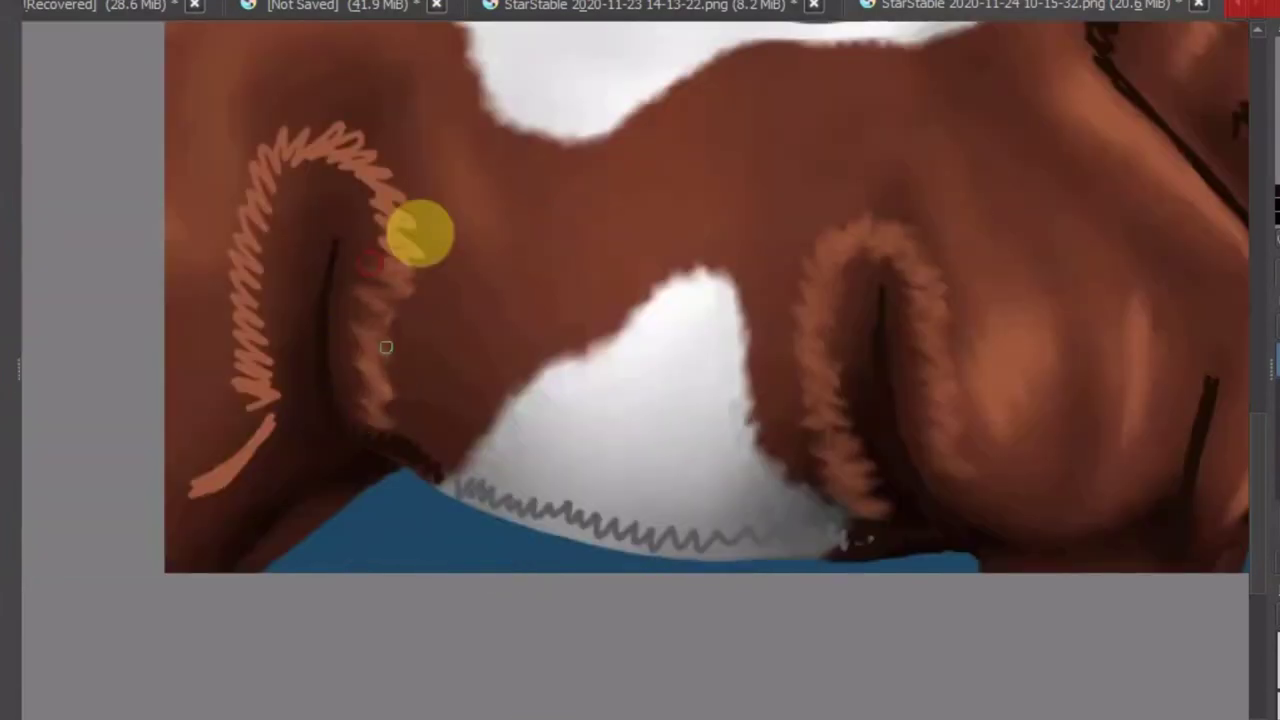
pyautogui.moveTo(386, 347)
pyautogui.mouseDown()
pyautogui.moveTo(217, 320)
pyautogui.moveTo(371, 166)
pyautogui.moveTo(271, 409)
pyautogui.moveTo(200, 485)
pyautogui.mouseUp()
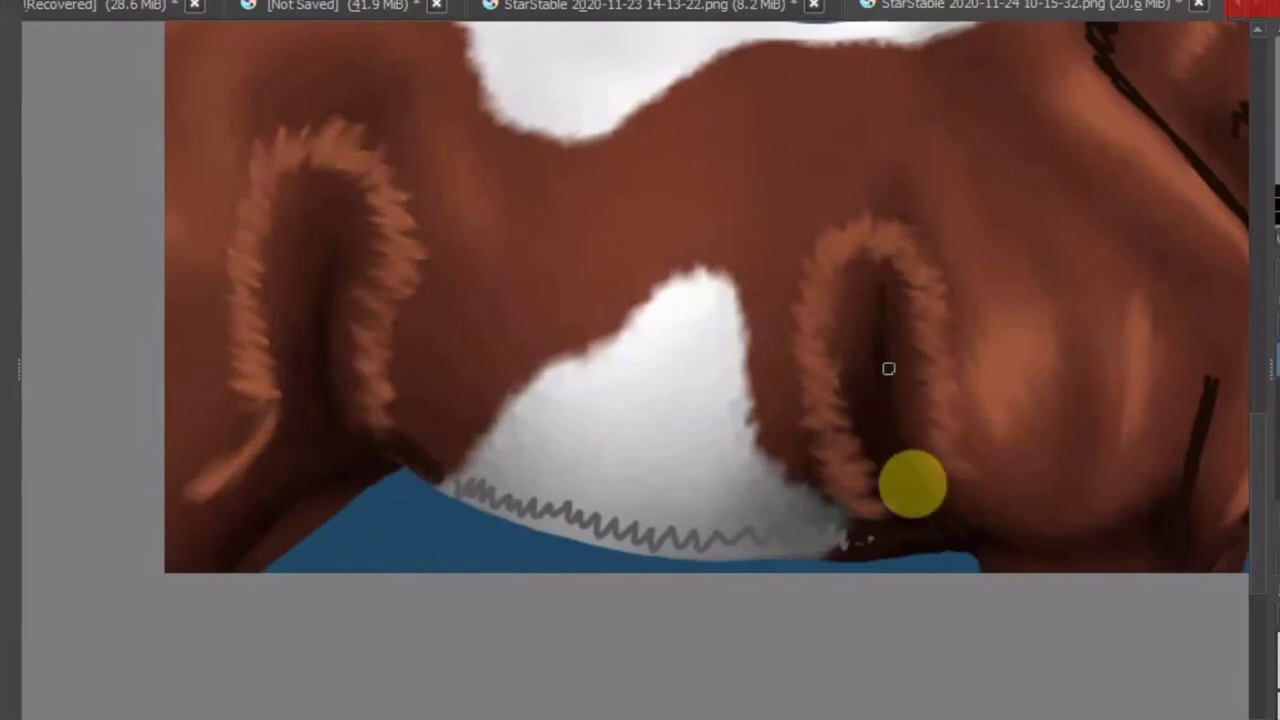
# Blend the grey zigzag along the white belly patch and soften the dark shadow lines on the chest
pyautogui.scroll(3, 584, 505)
pyautogui.moveTo(218, 458)
pyautogui.mouseDown()
pyautogui.moveTo(891, 614)
pyautogui.moveTo(1050, 600)
pyautogui.mouseUp()
pyautogui.hscroll(5, 864, 598)
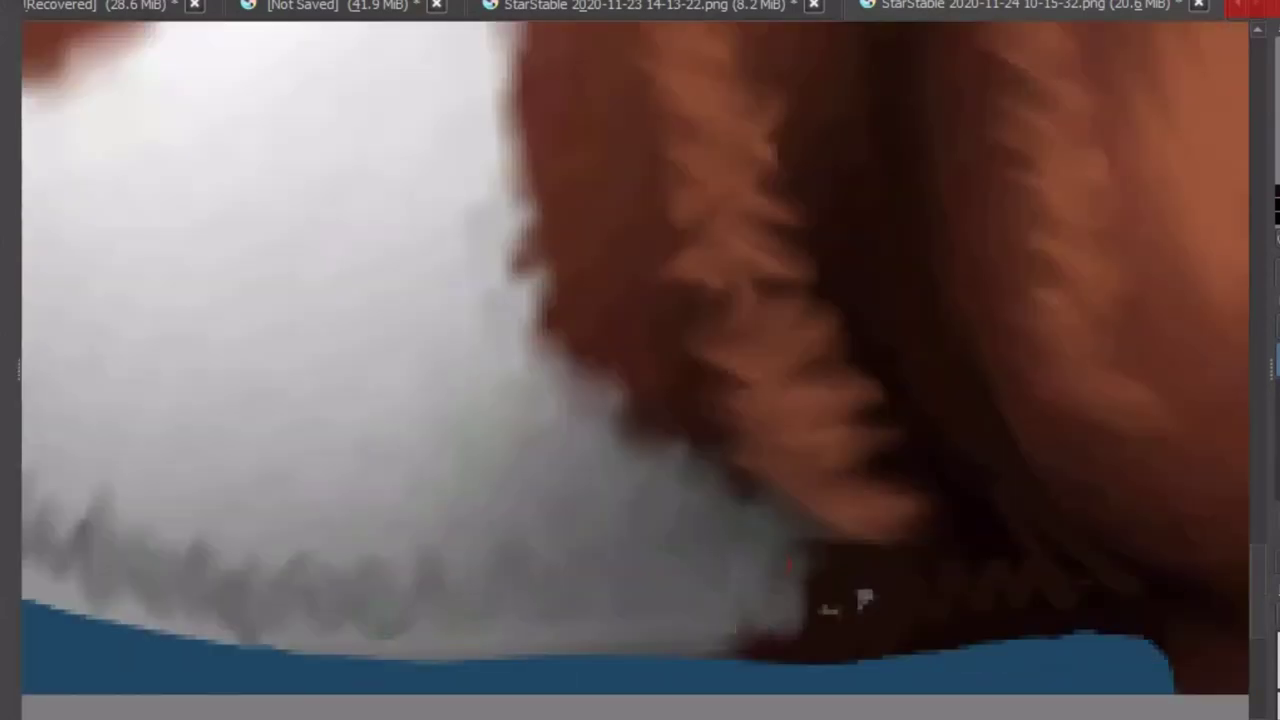
pyautogui.hscroll(5, 94, 486)
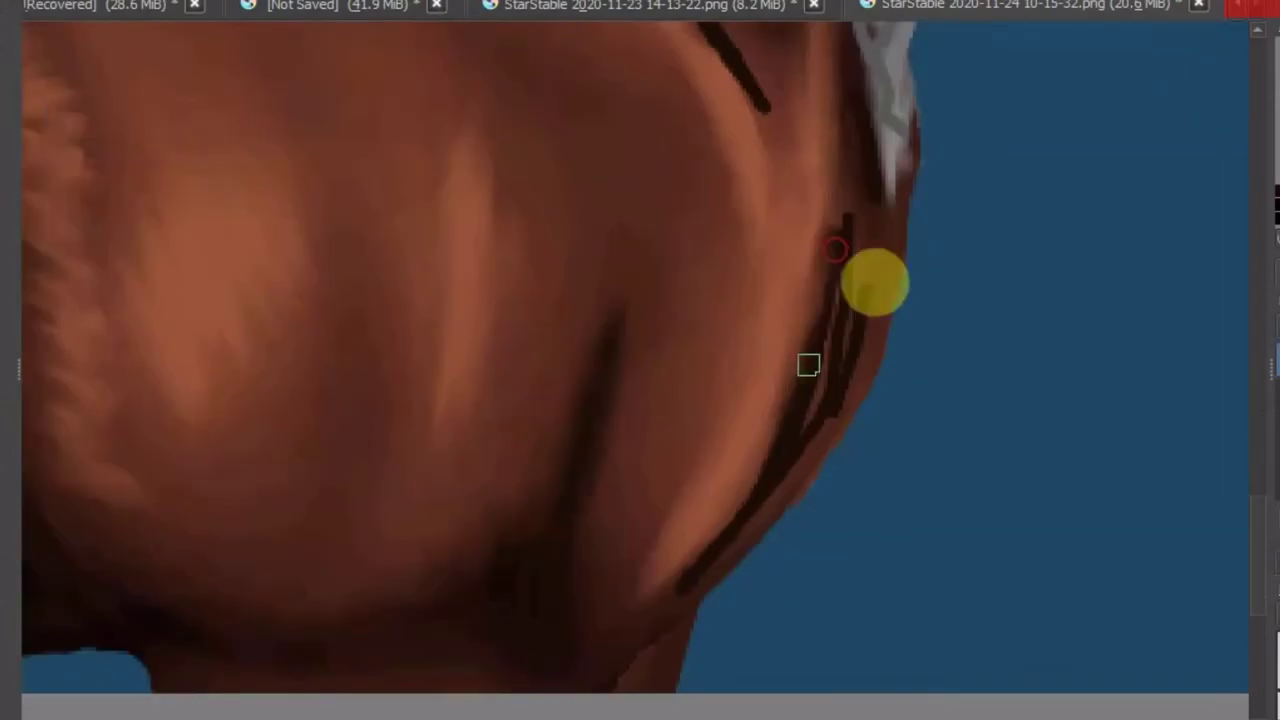
pyautogui.hscroll(-5, 889, 487)
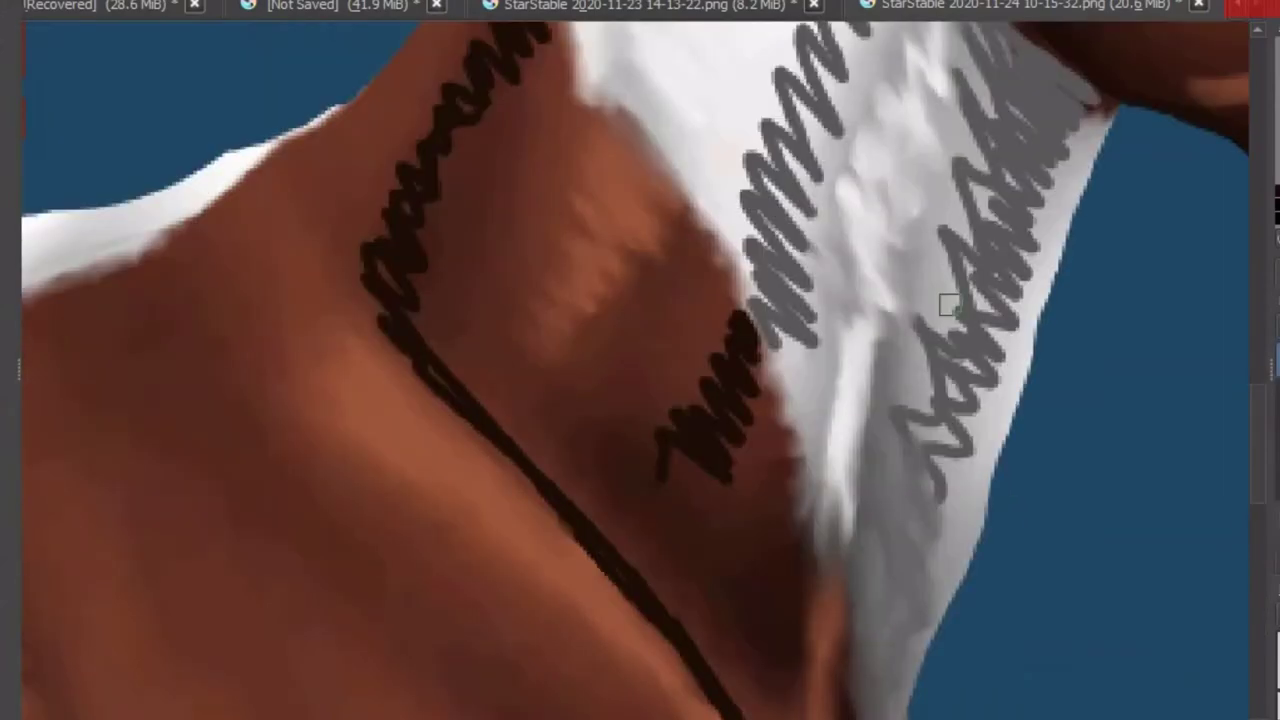
# Blend both grey zigzag bands on the white neck patch into soft fur-like shading
pyautogui.moveTo(948, 305)
pyautogui.mouseDown()
pyautogui.moveTo(986, 229)
pyautogui.moveTo(994, 434)
pyautogui.moveTo(946, 443)
pyautogui.moveTo(946, 240)
pyautogui.mouseUp()
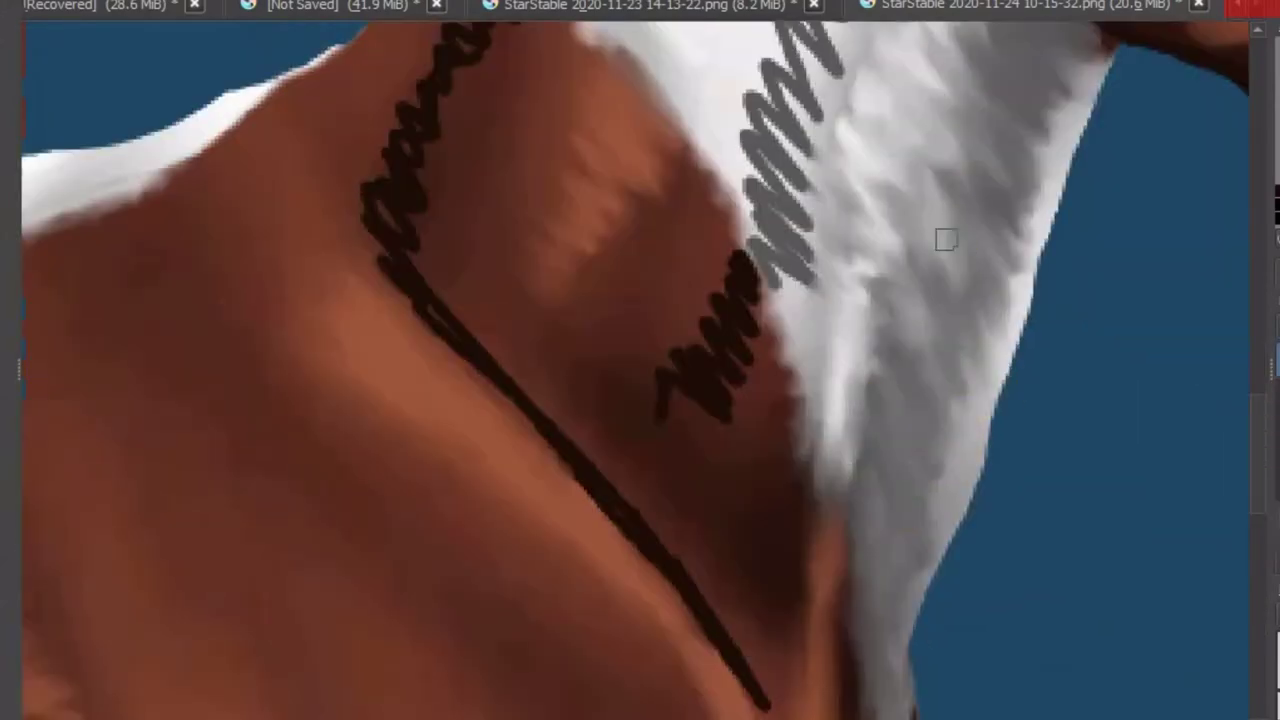
pyautogui.scroll(2, 758, 583)
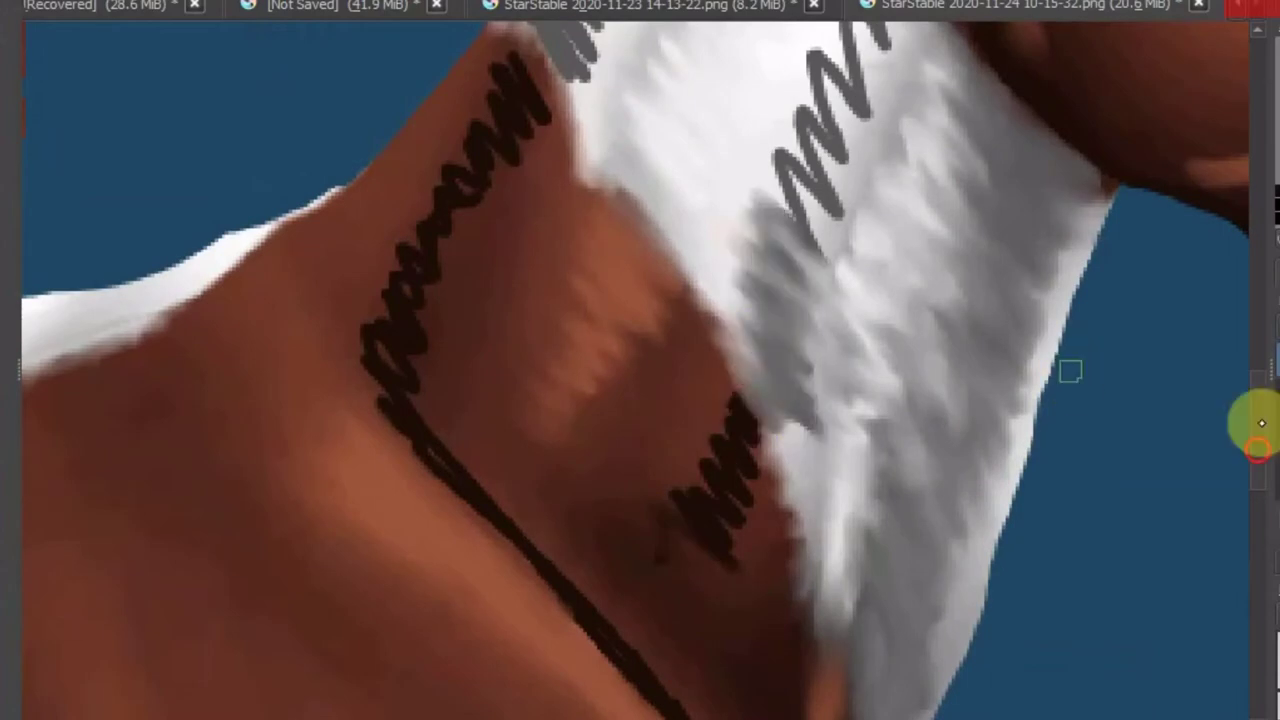
pyautogui.scroll(2, 1066, 371)
pyautogui.moveTo(870, 90); pyautogui.dragTo(822, 385)
# Blend the black zigzags on the lower neck and the black crease line between neck and shoulder into the brown coat
pyautogui.moveTo(753, 601); pyautogui.dragTo(506, 351)
pyautogui.scroll(-2, 506, 351)
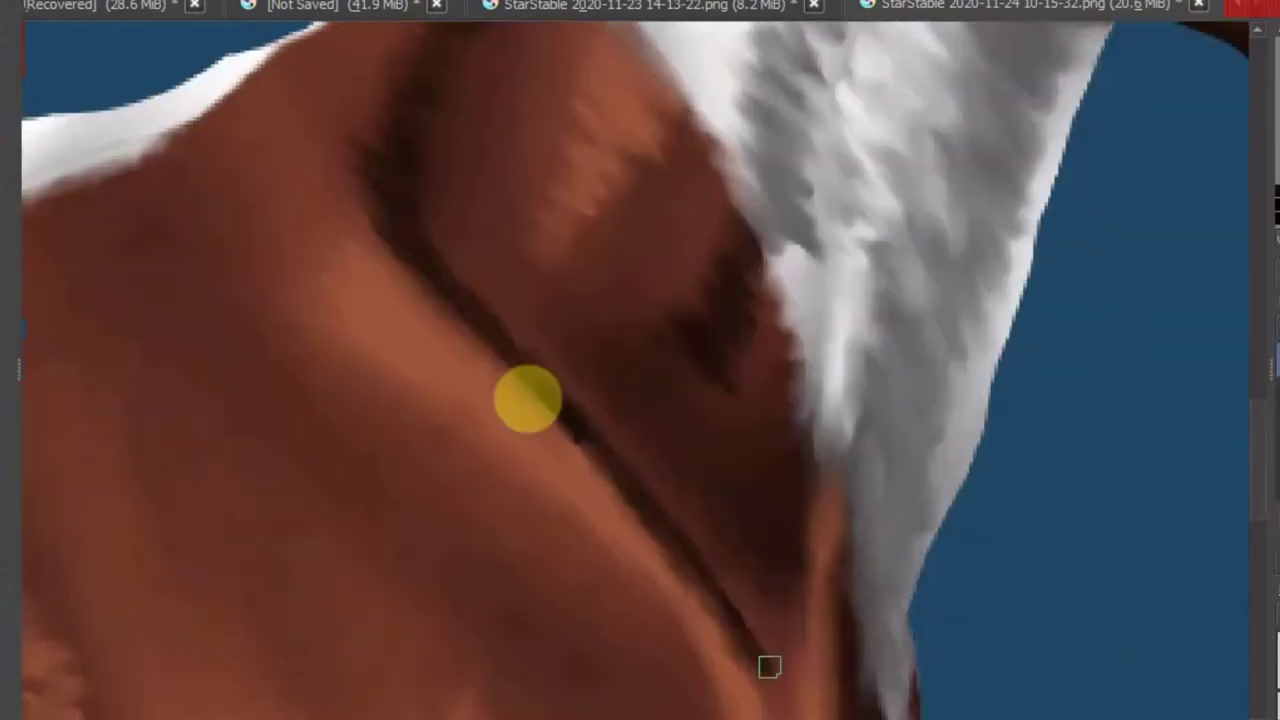
pyautogui.scroll(-3, 697, 554)
# Blend the light-brown highlights below the cheek and around the eye into the face
pyautogui.scroll(3, 628, 311)
pyautogui.moveTo(628, 311); pyautogui.dragTo(603, 354)
pyautogui.scroll(3, 691, 414)
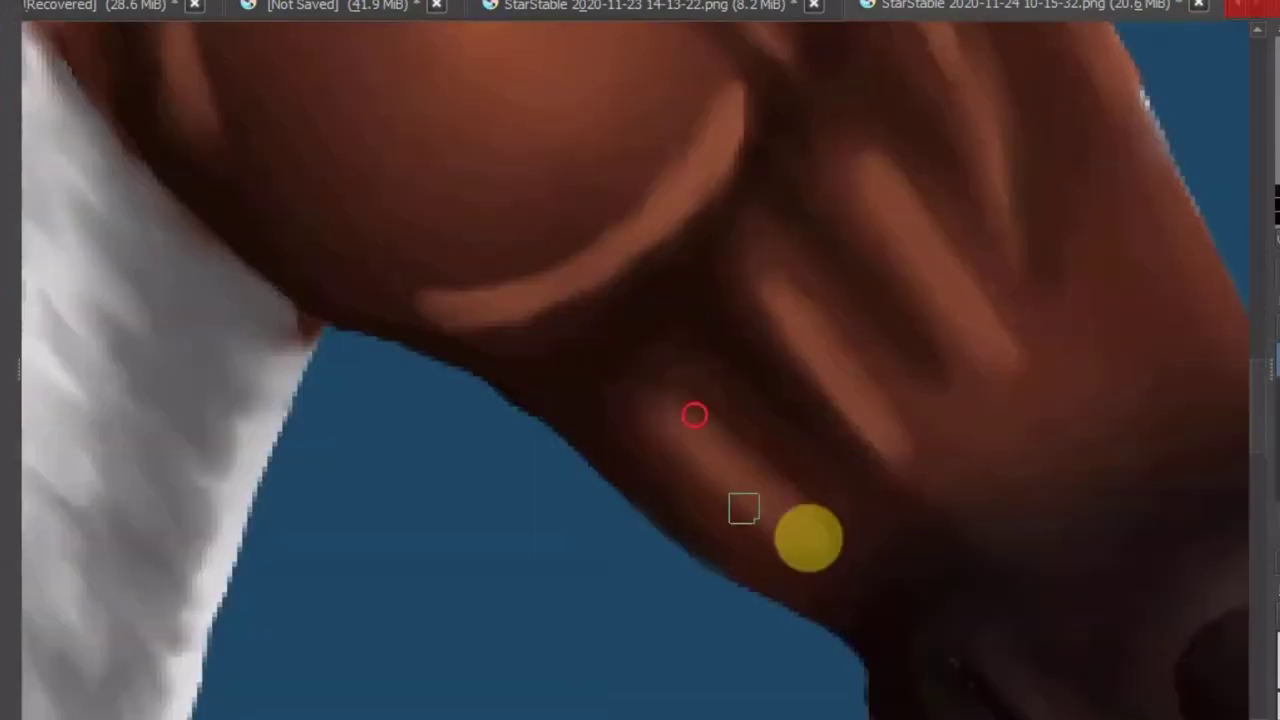
pyautogui.scroll(-2, 656, 502)
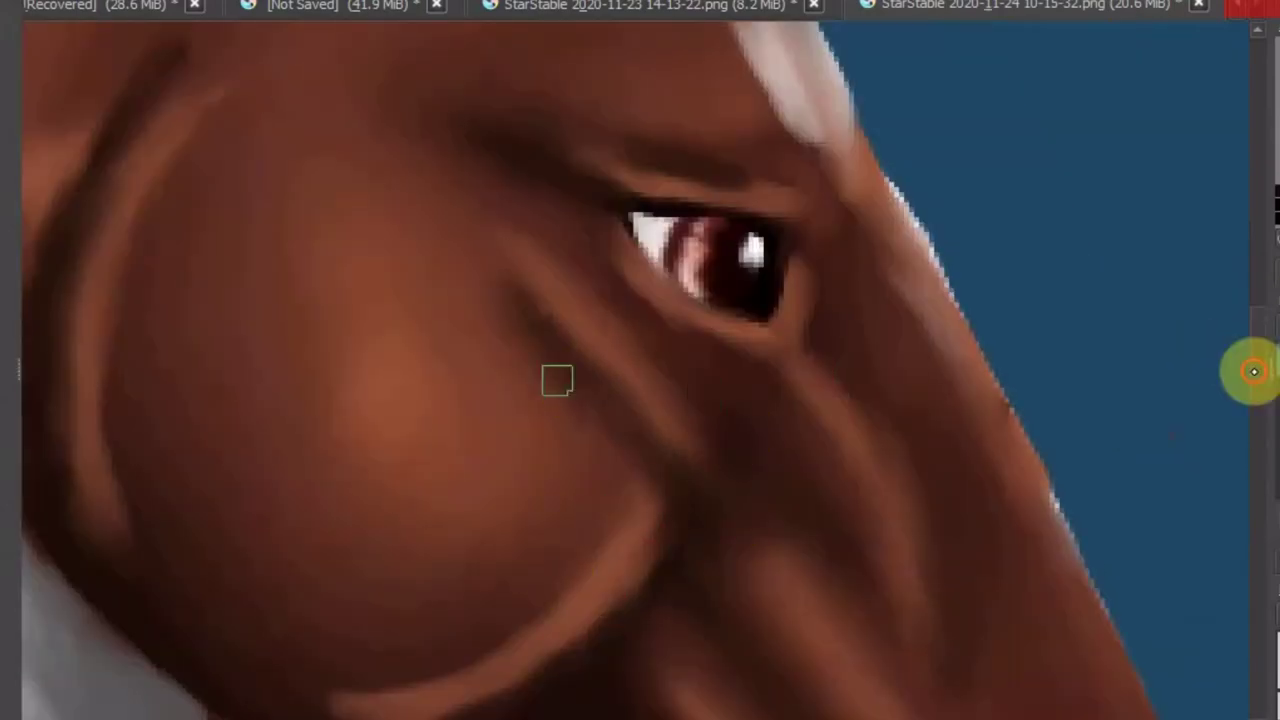
pyautogui.scroll(-1, 557, 377)
# Soften the curved highlight along the cheek's lower edge and smooth the shading beneath the eye and along the nose bridge
pyautogui.scroll(3, 294, 463)
pyautogui.scroll(-4, 838, 388)
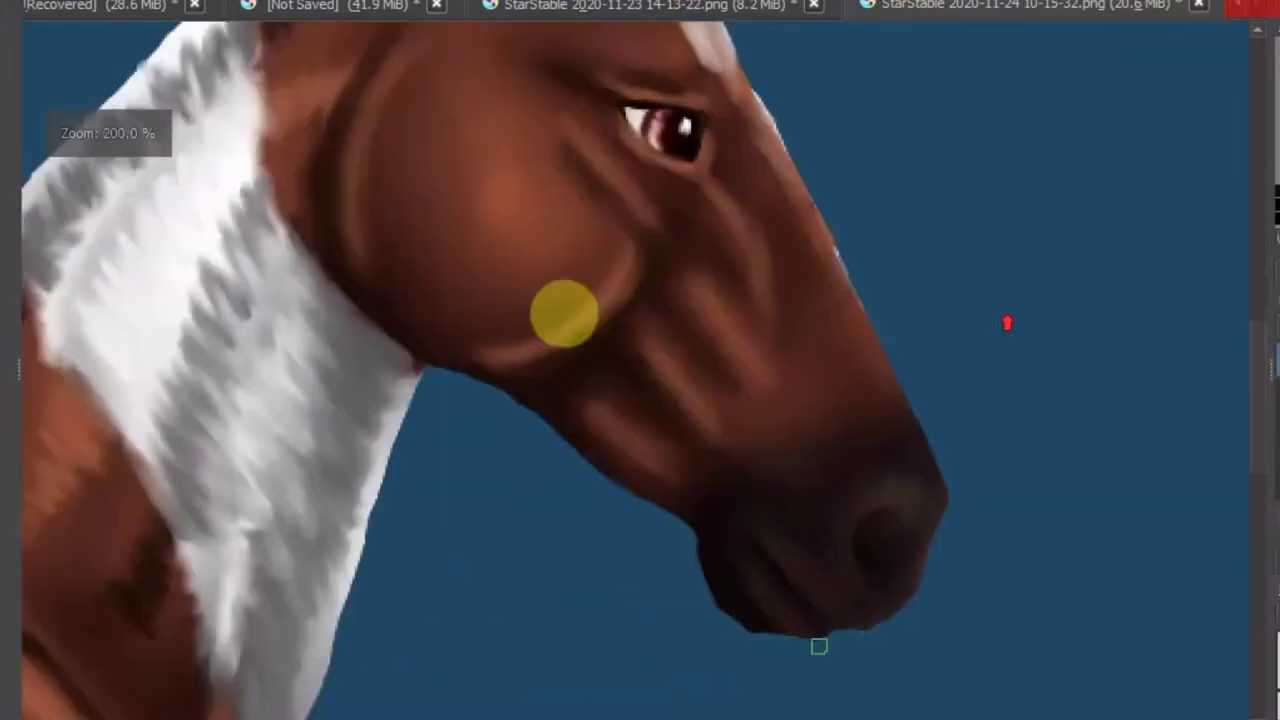
pyautogui.scroll(1, 820, 643)
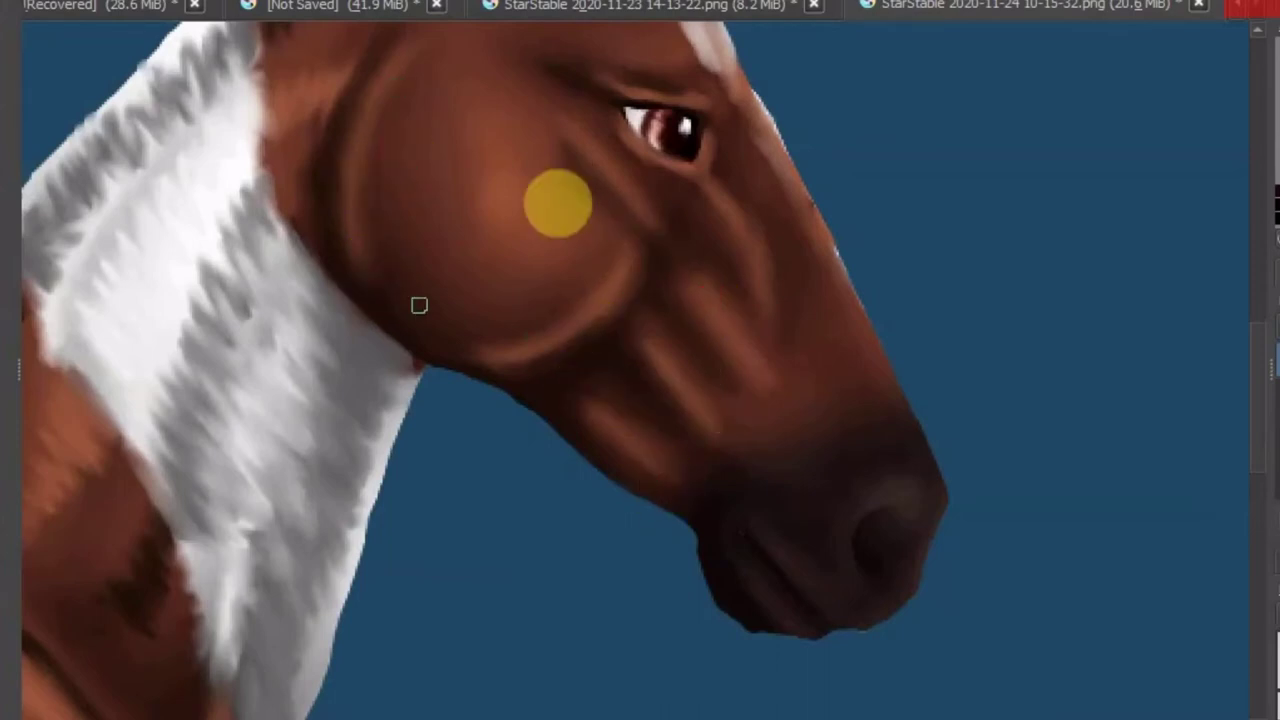
pyautogui.scroll(3, 419, 305)
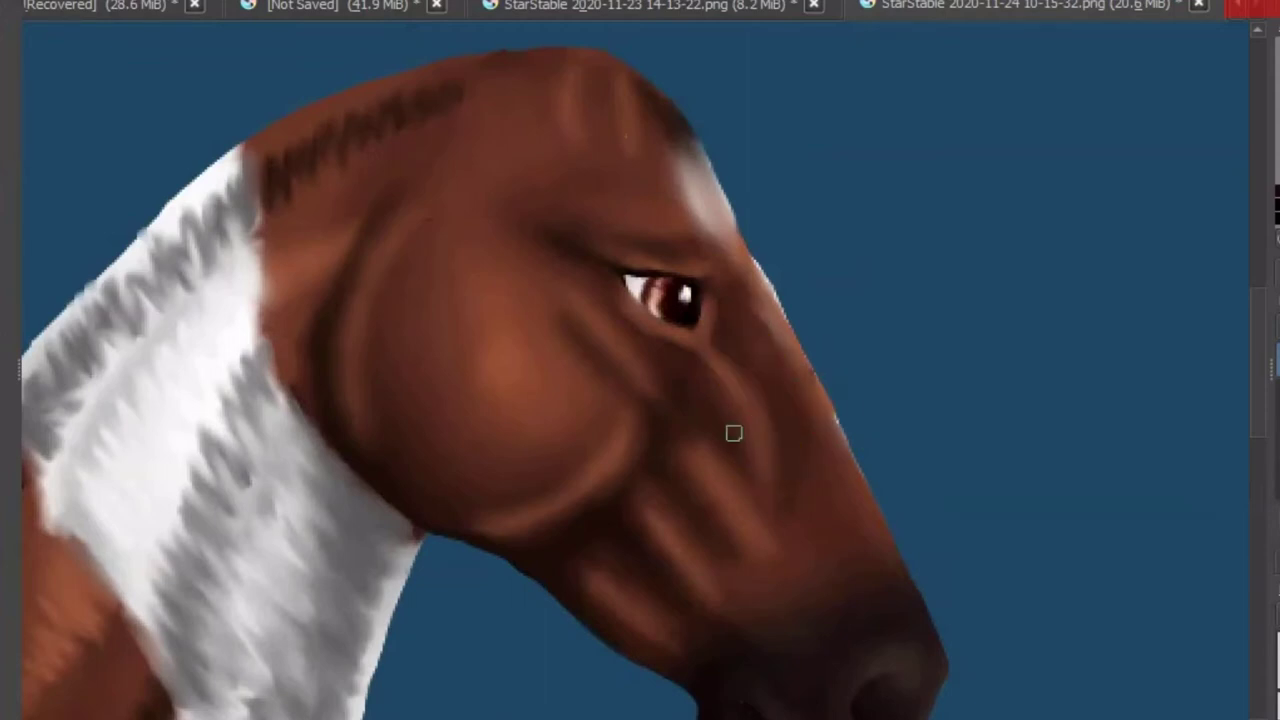
pyautogui.click(749, 282)
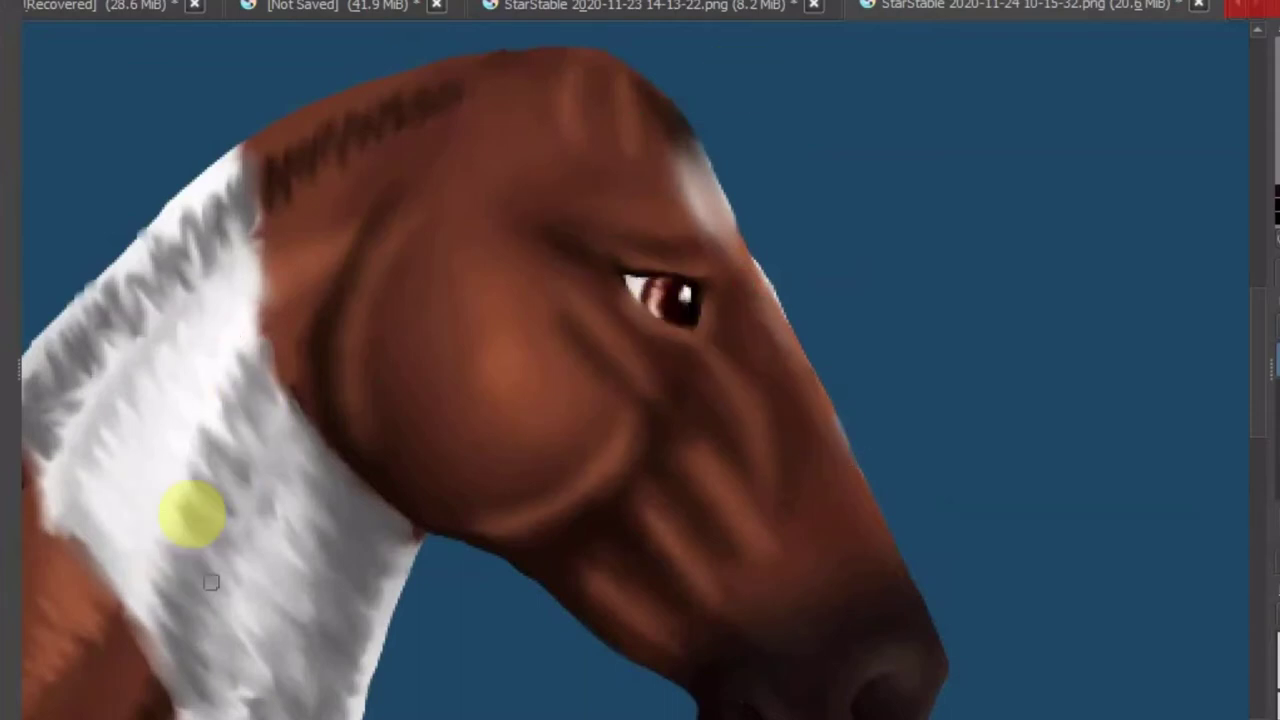
# Smooth the grey fur strokes on the white neck patch from the throat down to the chest
pyautogui.moveTo(209, 580); pyautogui.dragTo(486, 340)
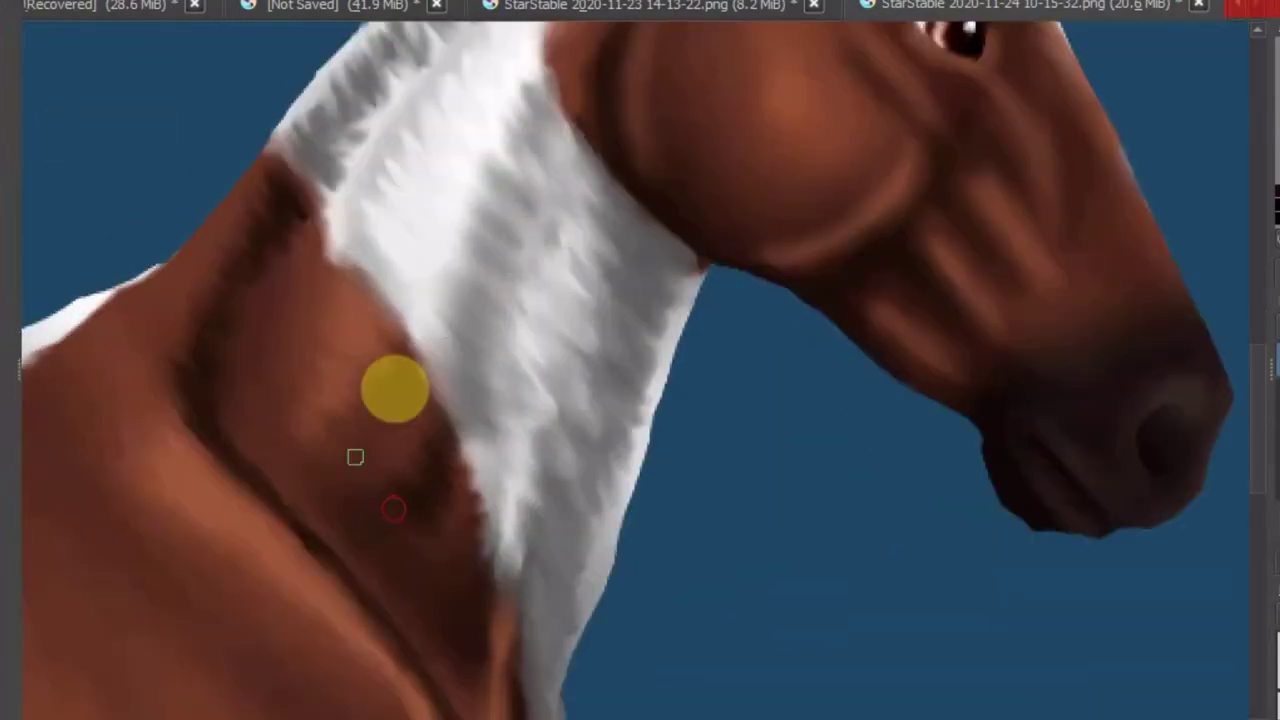
pyautogui.moveTo(548, 76); pyautogui.dragTo(475, 457)
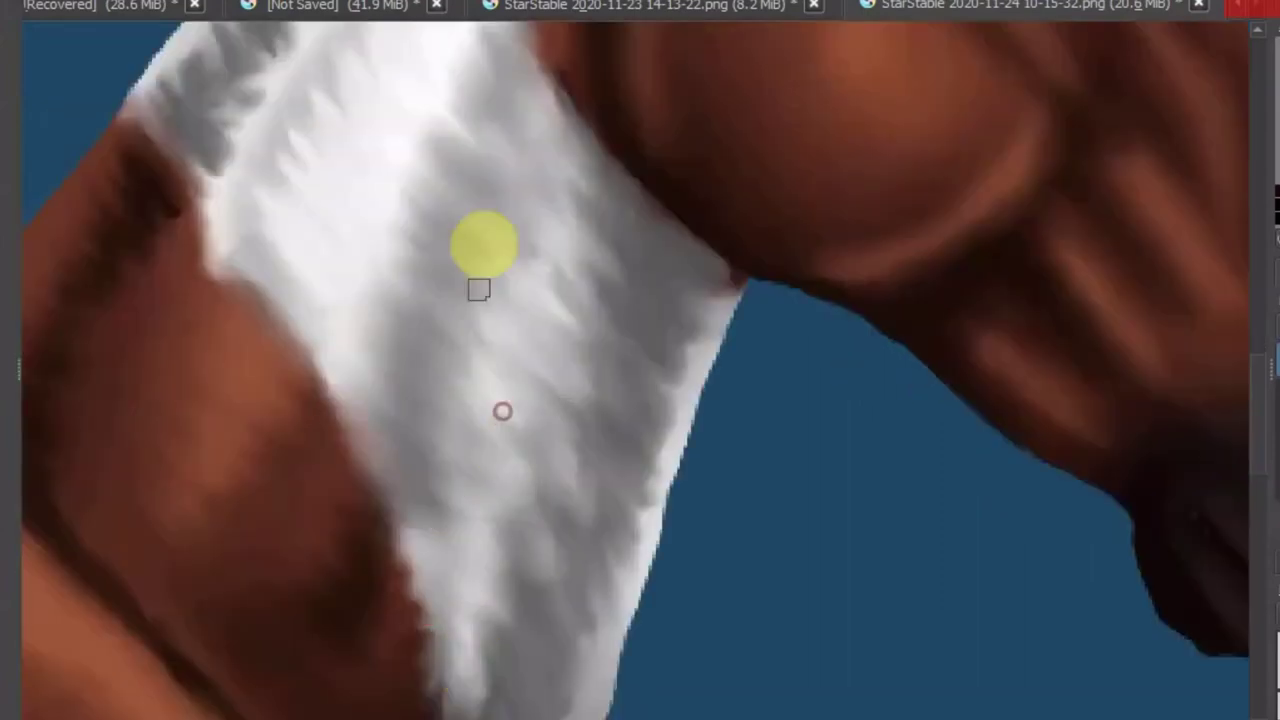
pyautogui.moveTo(620, 473); pyautogui.dragTo(428, 495)
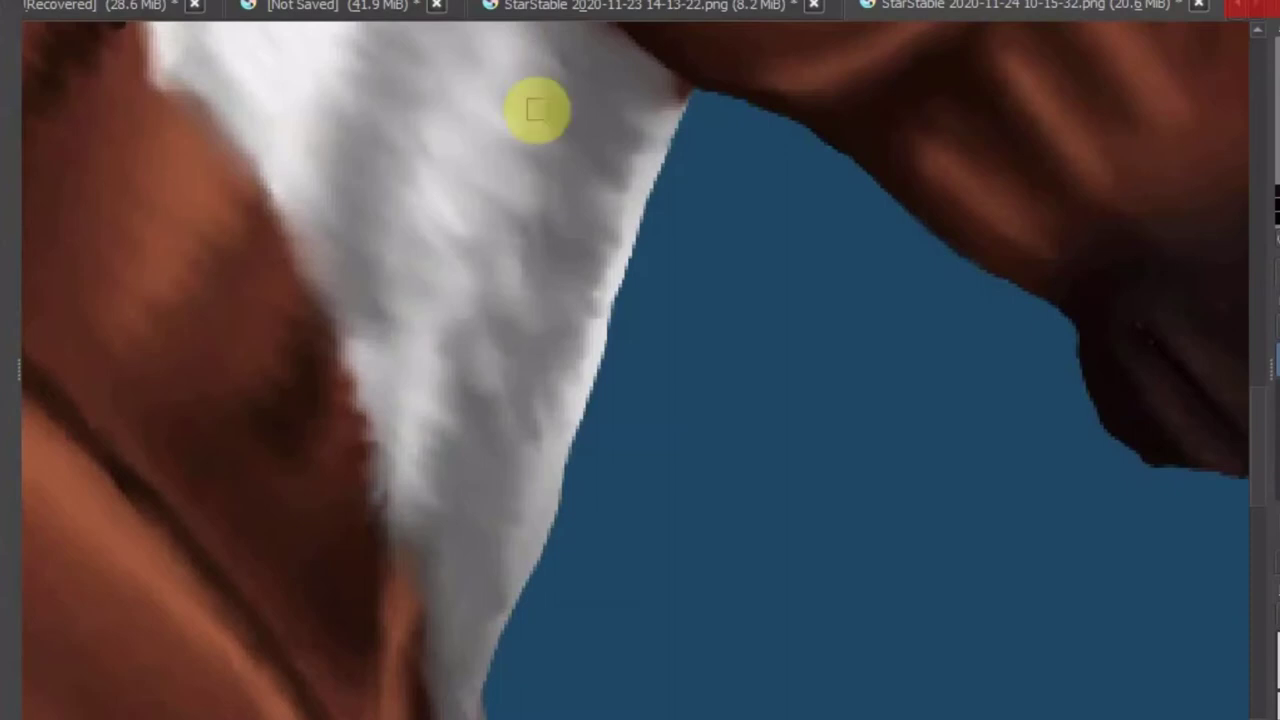
pyautogui.scroll(-3, 488, 105)
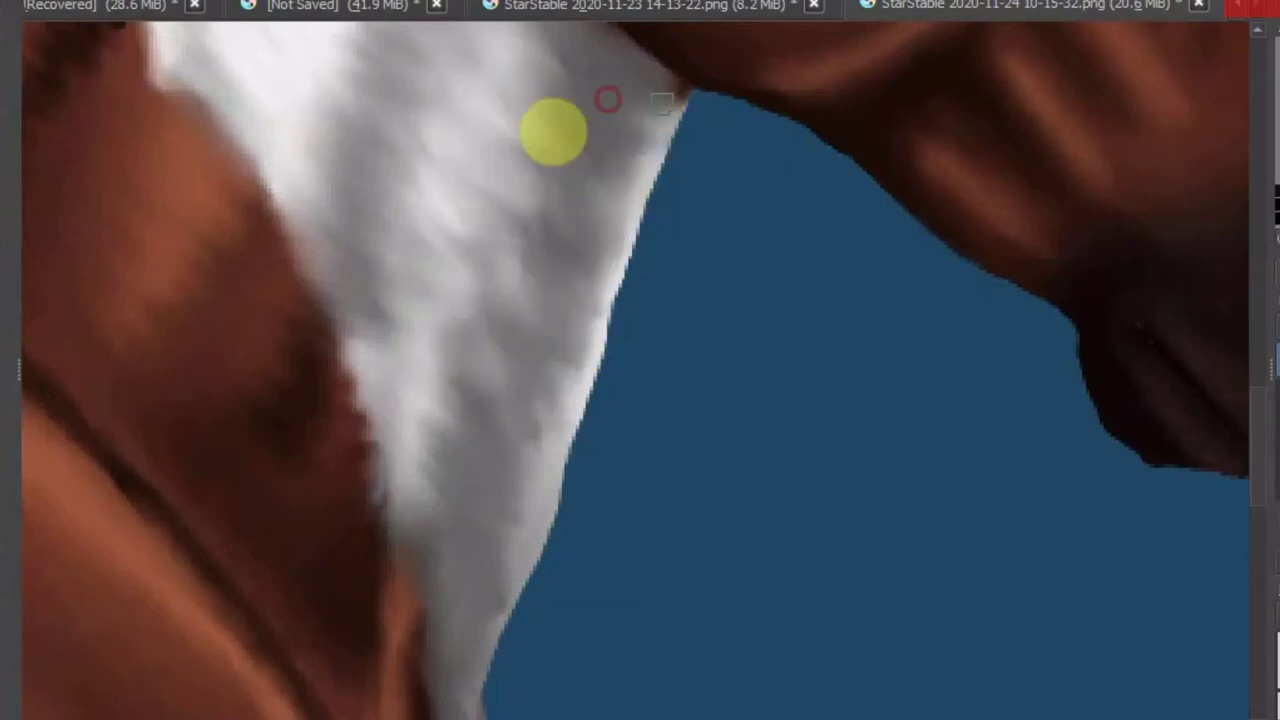
pyautogui.scroll(-2, 640, 352)
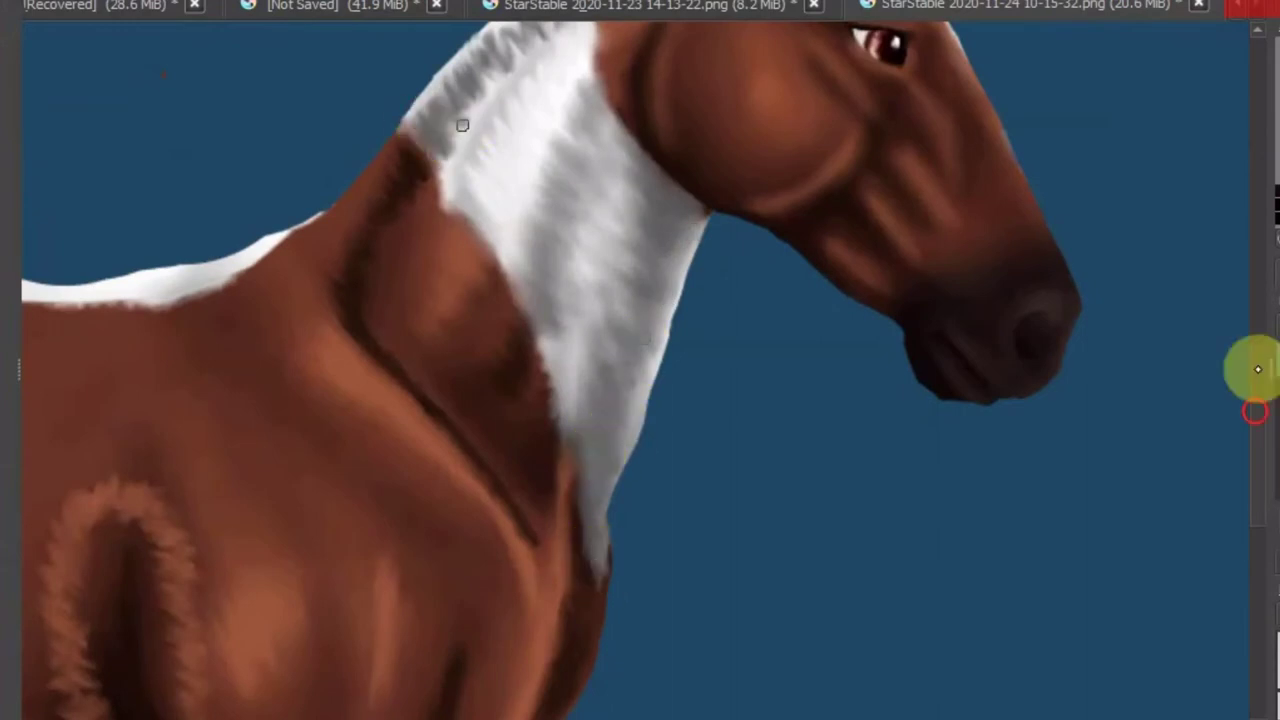
# Smooth the grey and dark-brown shading along the neck's crest and the dark crease between neck and shoulder
pyautogui.scroll(3, 1255, 412)
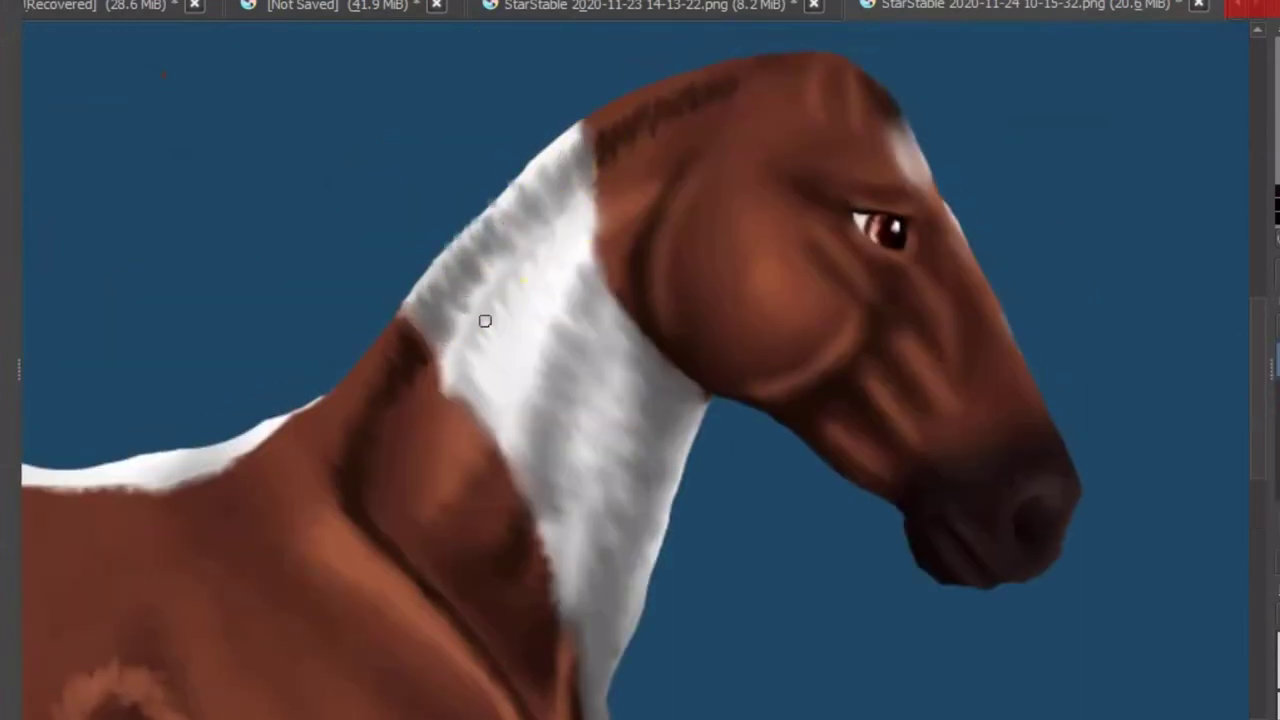
pyautogui.moveTo(475, 252); pyautogui.dragTo(508, 224)
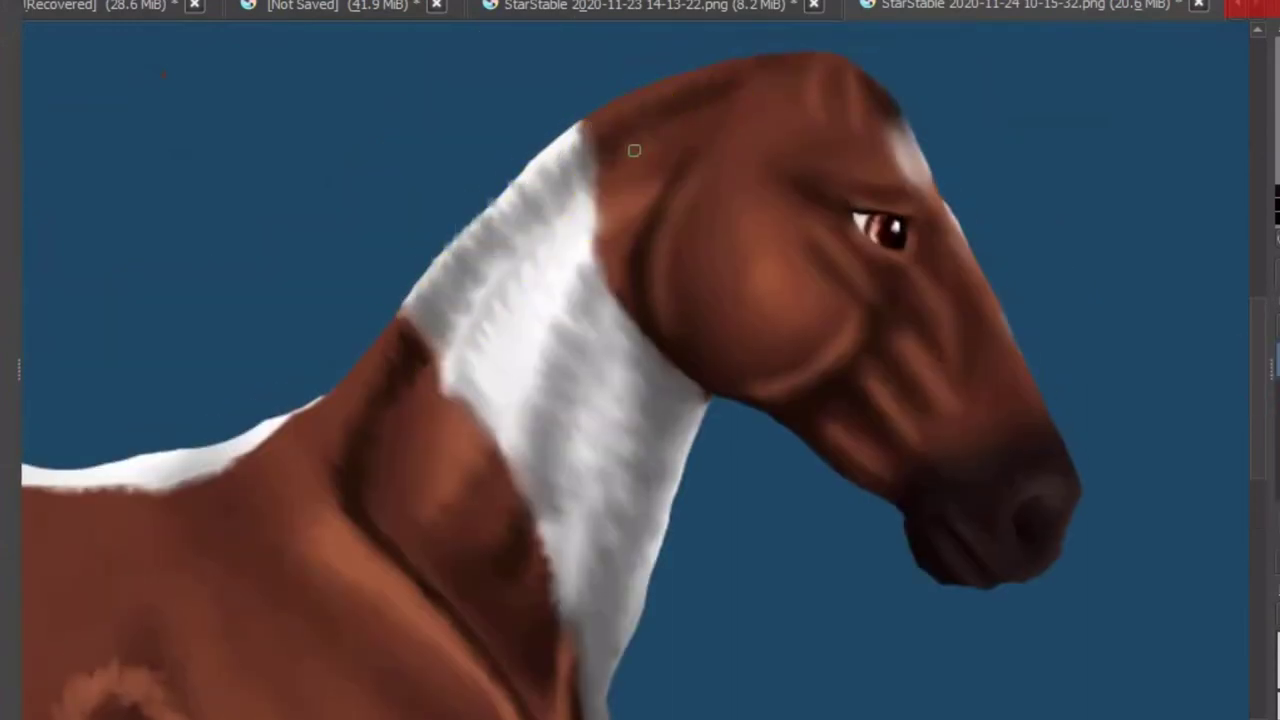
pyautogui.moveTo(398, 393)
pyautogui.mouseDown()
pyautogui.moveTo(343, 443)
pyautogui.moveTo(521, 612)
pyautogui.mouseUp()
pyautogui.scroll(-3, 541, 540)
pyautogui.moveTo(329, 300); pyautogui.dragTo(463, 439)
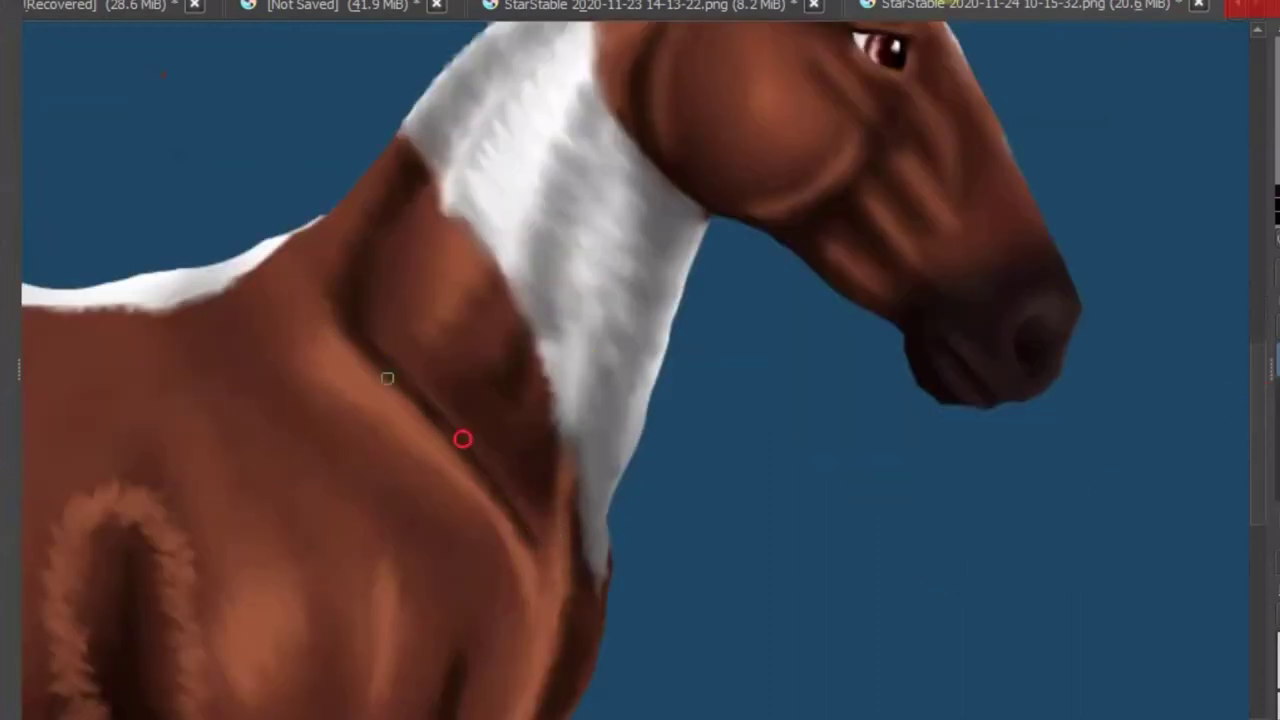
pyautogui.moveTo(329, 310); pyautogui.dragTo(432, 426)
# Soften the light-brown arches around the front and hind leg creases so they merge with the coat
pyautogui.moveTo(1142, 32); pyautogui.dragTo(698, 334)
pyautogui.moveTo(709, 497)
pyautogui.mouseDown()
pyautogui.moveTo(739, 416)
pyautogui.moveTo(486, 489)
pyautogui.moveTo(423, 443)
pyautogui.moveTo(417, 483)
pyautogui.moveTo(433, 345)
pyautogui.moveTo(500, 429)
pyautogui.moveTo(680, 457)
pyautogui.moveTo(477, 449)
pyautogui.moveTo(315, 258)
pyautogui.moveTo(205, 405)
pyautogui.moveTo(409, 374)
pyautogui.moveTo(449, 437)
pyautogui.moveTo(292, 588)
pyautogui.moveTo(331, 514)
pyautogui.moveTo(526, 480)
pyautogui.moveTo(133, 310)
pyautogui.moveTo(294, 400)
pyautogui.moveTo(274, 451)
pyautogui.moveTo(372, 474)
pyautogui.mouseUp()
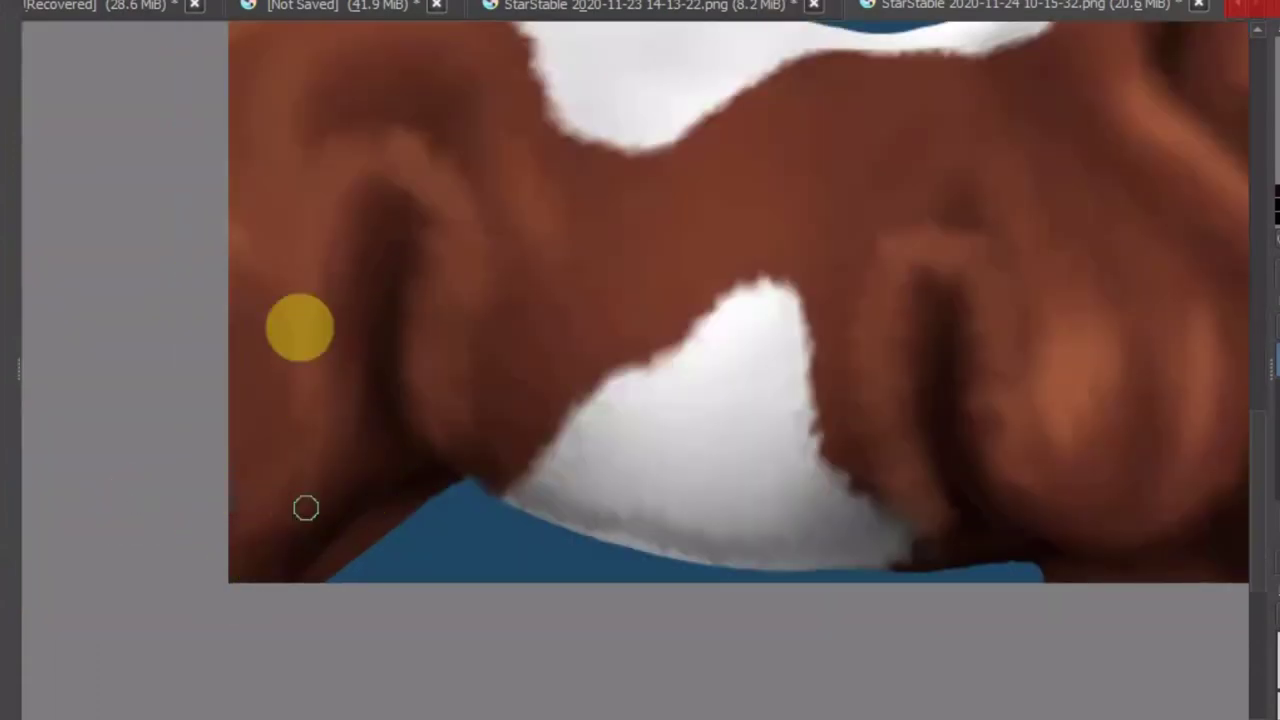
pyautogui.moveTo(305, 508); pyautogui.dragTo(579, 381)
pyautogui.moveTo(245, 523); pyautogui.dragTo(267, 560)
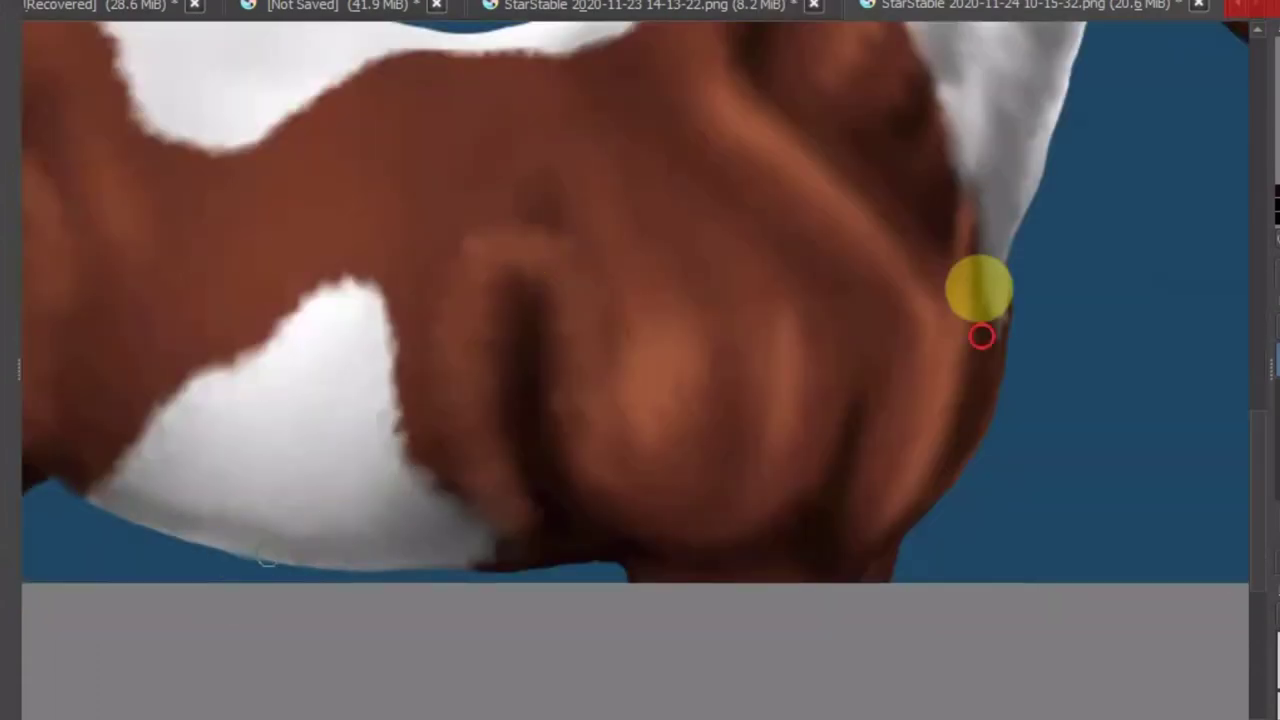
pyautogui.moveTo(980, 290)
pyautogui.mouseDown()
pyautogui.moveTo(471, 234)
pyautogui.moveTo(431, 646)
pyautogui.moveTo(820, 443)
pyautogui.moveTo(703, 166)
pyautogui.moveTo(831, 380)
pyautogui.moveTo(894, 211)
pyautogui.moveTo(529, 454)
pyautogui.moveTo(743, 453)
pyautogui.moveTo(843, 163)
pyautogui.moveTo(1046, 549)
pyautogui.moveTo(880, 346)
pyautogui.moveTo(450, 376)
pyautogui.moveTo(620, 220)
pyautogui.moveTo(629, 406)
pyautogui.moveTo(189, 549)
pyautogui.moveTo(366, 662)
pyautogui.moveTo(689, 611)
pyautogui.moveTo(823, 326)
pyautogui.moveTo(423, 423)
pyautogui.moveTo(403, 331)
pyautogui.moveTo(609, 366)
pyautogui.moveTo(609, 354)
pyautogui.mouseUp()
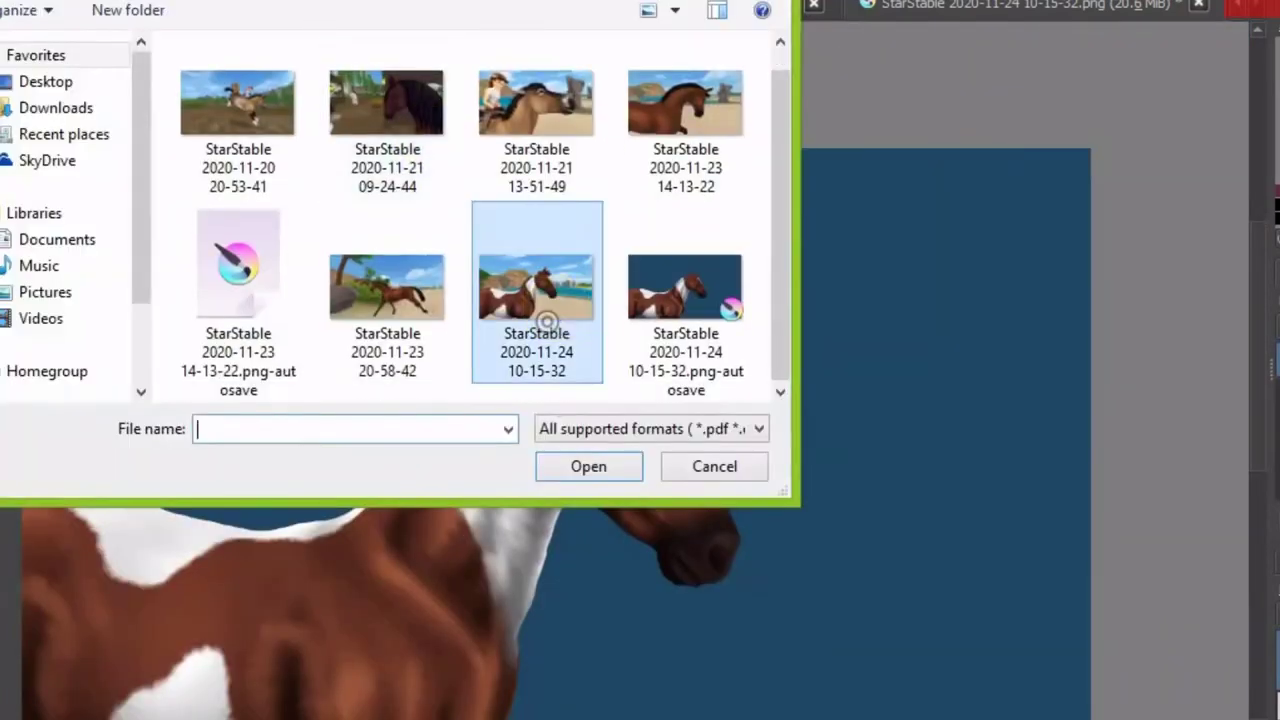
pyautogui.press('Return')
pyautogui.click(918, 450)
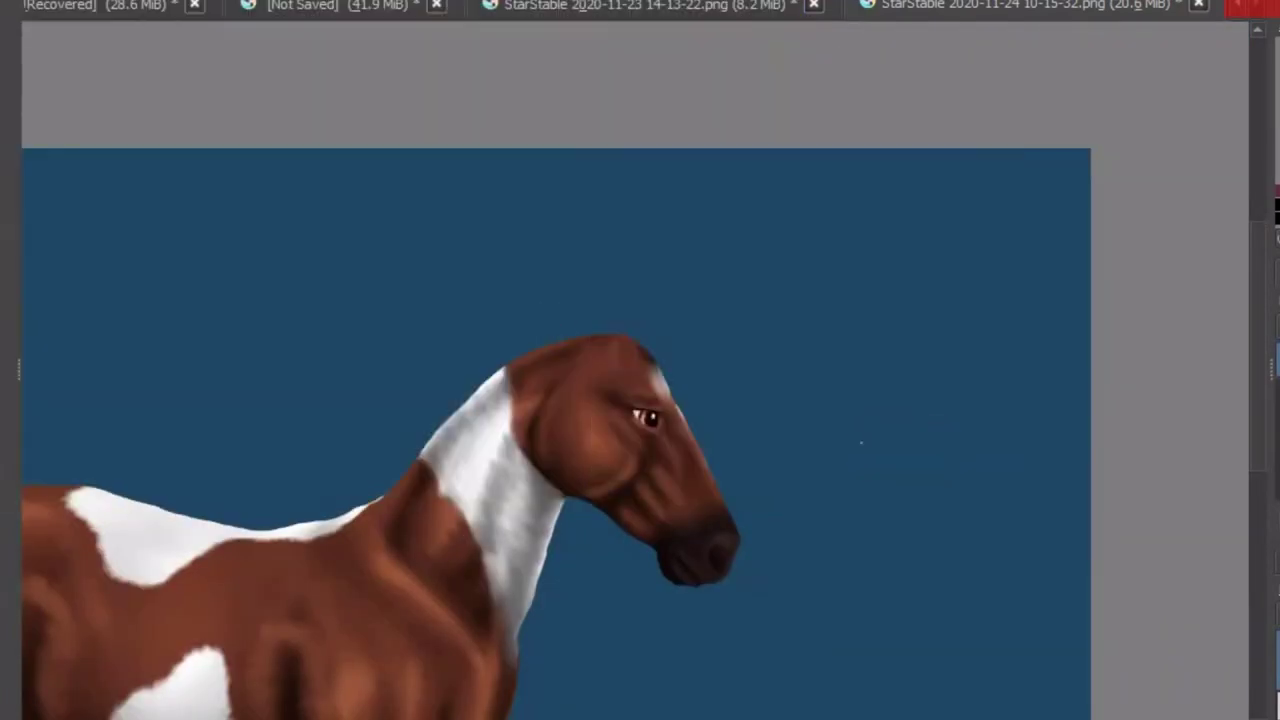
# Try two upright ears on top of the head, outlined and filled in reddish brown with dark inner lines
pyautogui.scroll(10, 586, 357)
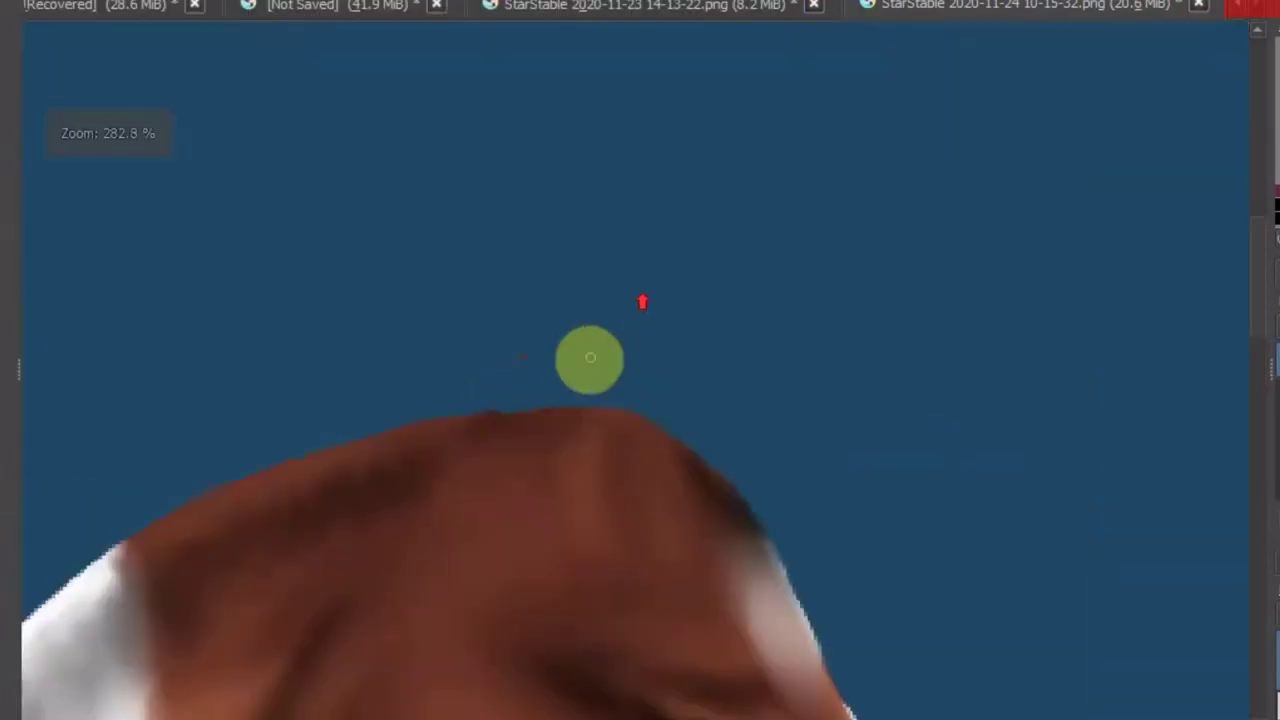
pyautogui.moveTo(747, 173); pyautogui.dragTo(730, 495)
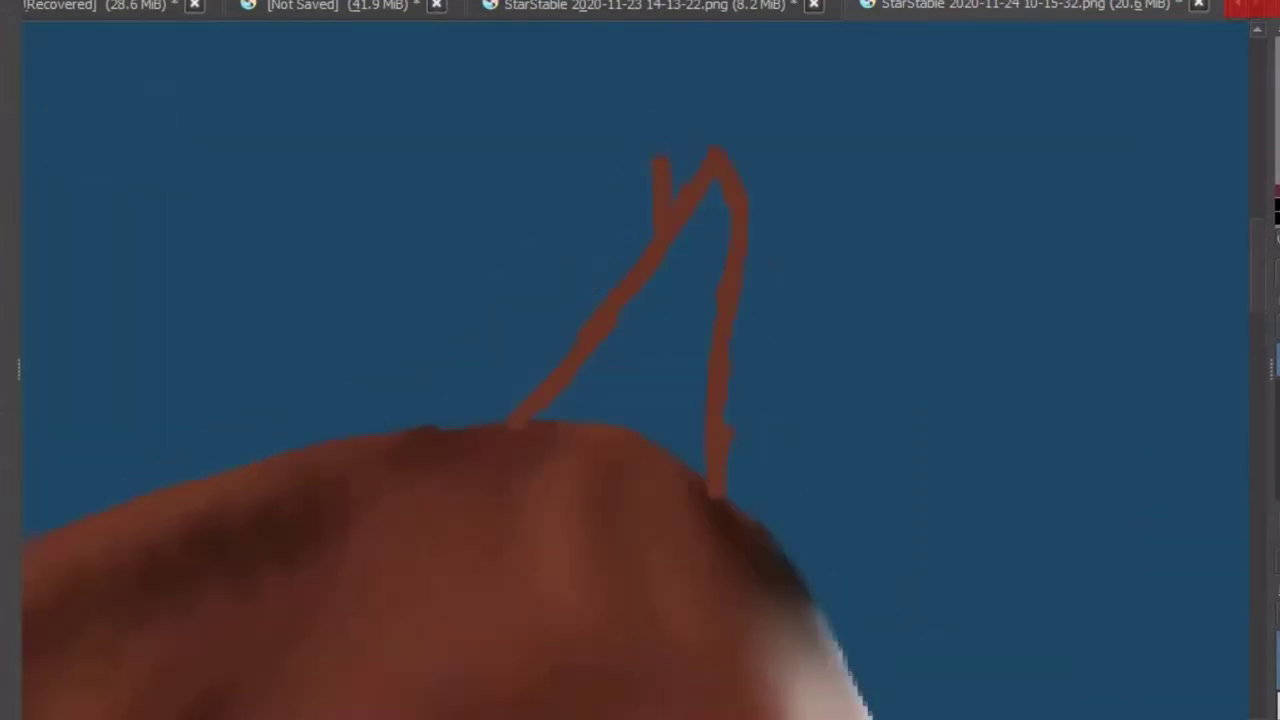
pyautogui.scroll(2, 770, 380)
pyautogui.scroll(-5, 783, 289)
pyautogui.scroll(5, 820, 294)
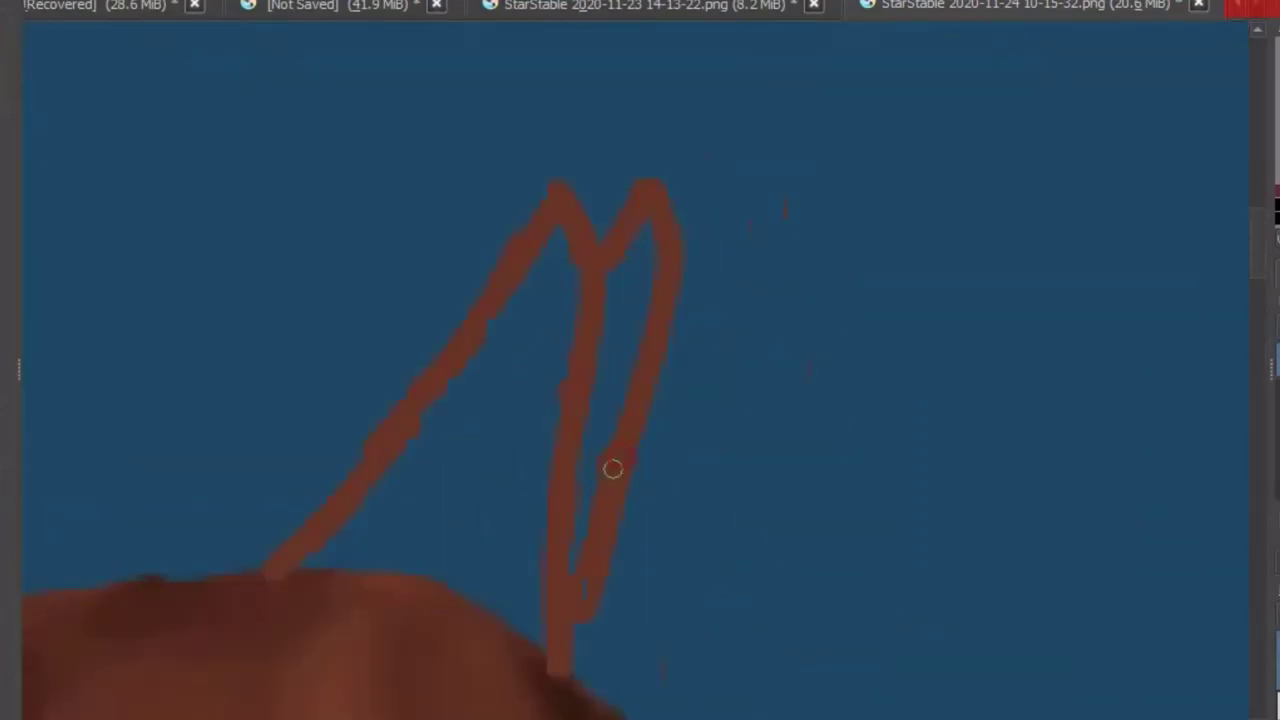
pyautogui.scroll(-1, 609, 466)
pyautogui.scroll(2, 729, 157)
pyautogui.moveTo(770, 472); pyautogui.dragTo(548, 469)
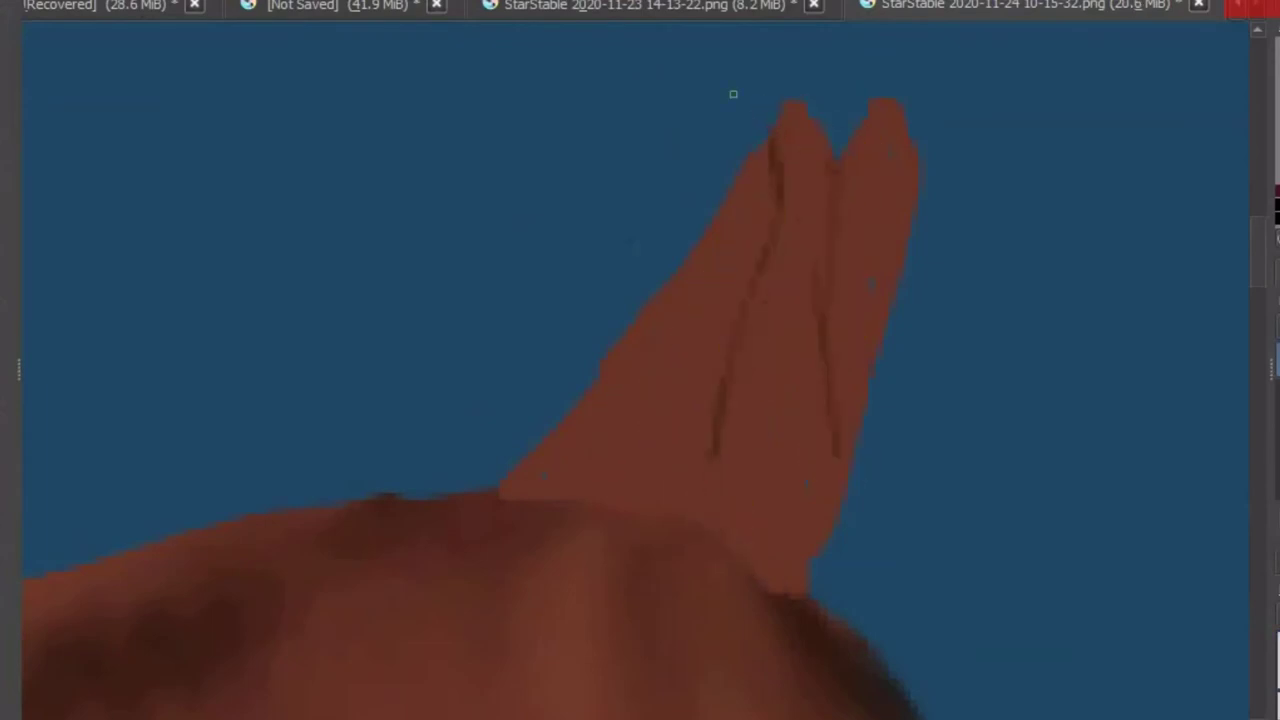
# Undo the two brown ears painted on top of the head
pyautogui.hotkey('ctrl', 'z')
pyautogui.hotkey('ctrl', 'z')
pyautogui.scroll(-2, 737, 509)
pyautogui.scroll(-2, 737, 509)
pyautogui.hotkey('ctrl', 'z')
pyautogui.scroll(4, 737, 509)
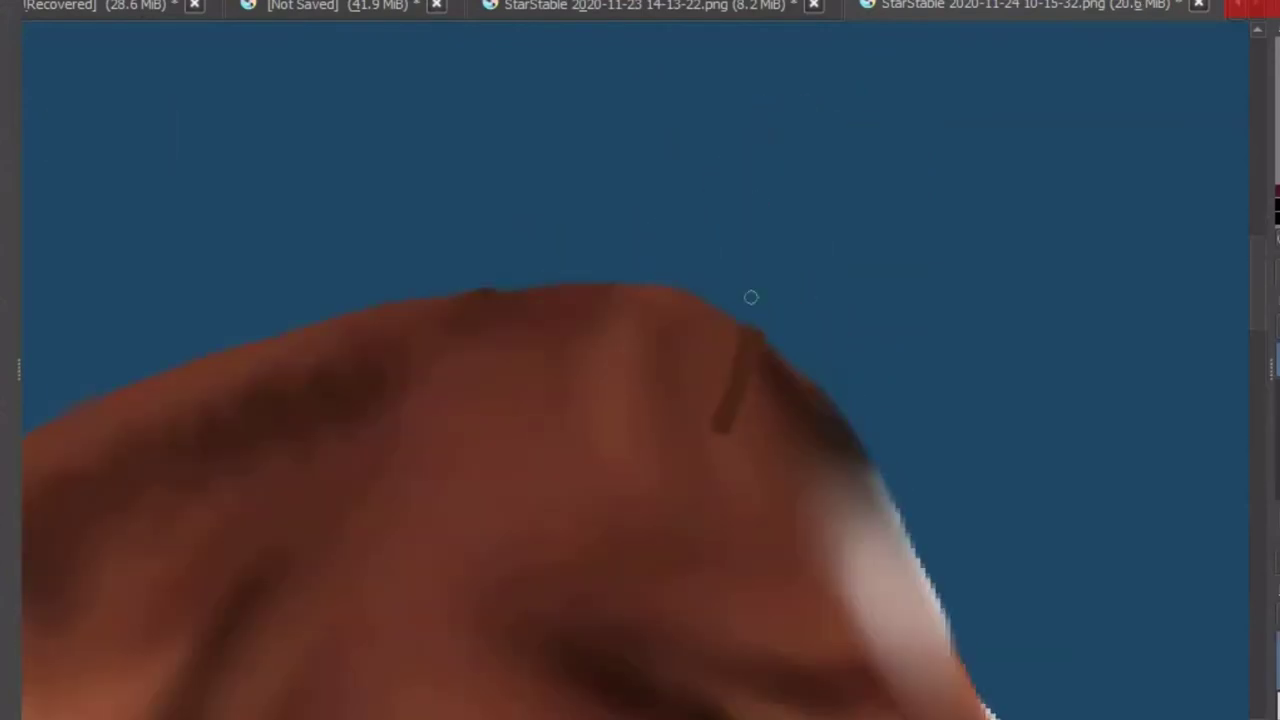
# Try a dark-brown outline of a backward-pointing ear on top of the head, and undo it
pyautogui.moveTo(760, 350); pyautogui.dragTo(466, 163)
pyautogui.hotkey('ctrl', 'z')
pyautogui.scroll(-2, 640, 300)
pyautogui.moveTo(640, 300)
pyautogui.mouseDown()
pyautogui.moveTo(634, 262)
pyautogui.moveTo(487, 309)
pyautogui.mouseUp()
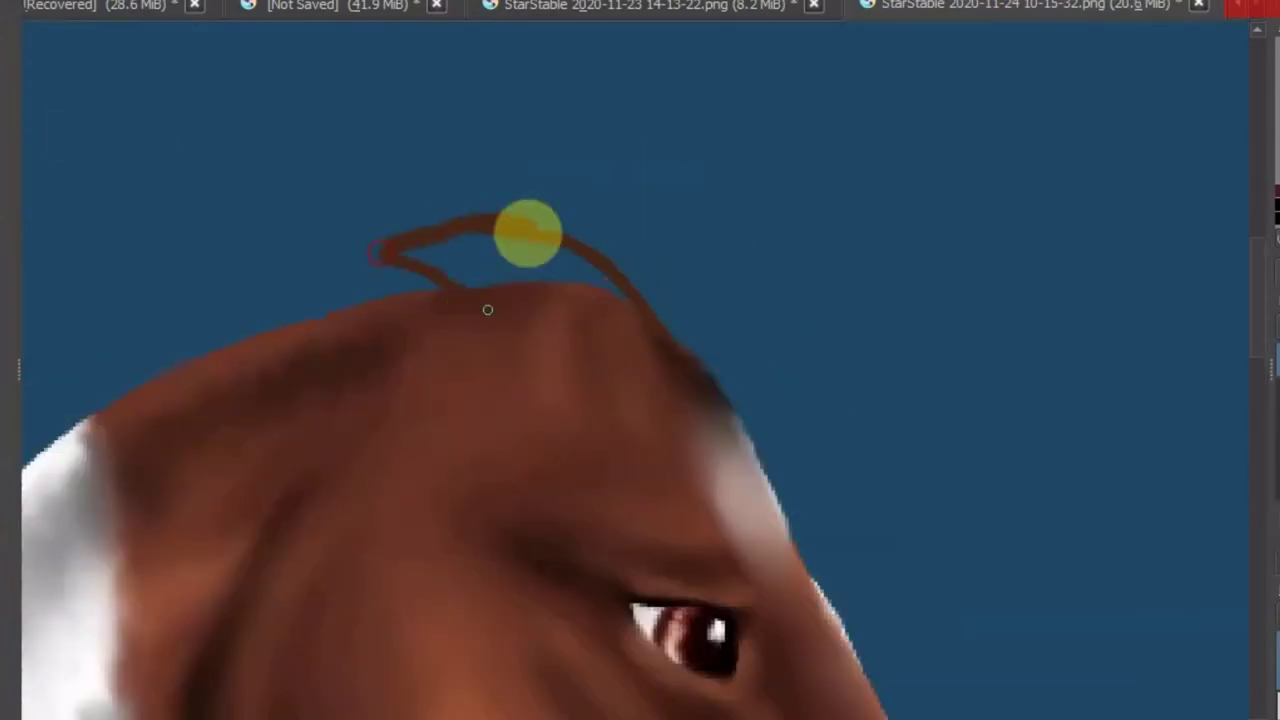
pyautogui.scroll(-3, 487, 309)
pyautogui.hotkey('ctrl', 'z')
# Mirror the canvas view, try dark-brown outlines of two upright ears on the head, and undo them
pyautogui.scroll(1, 837, 329)
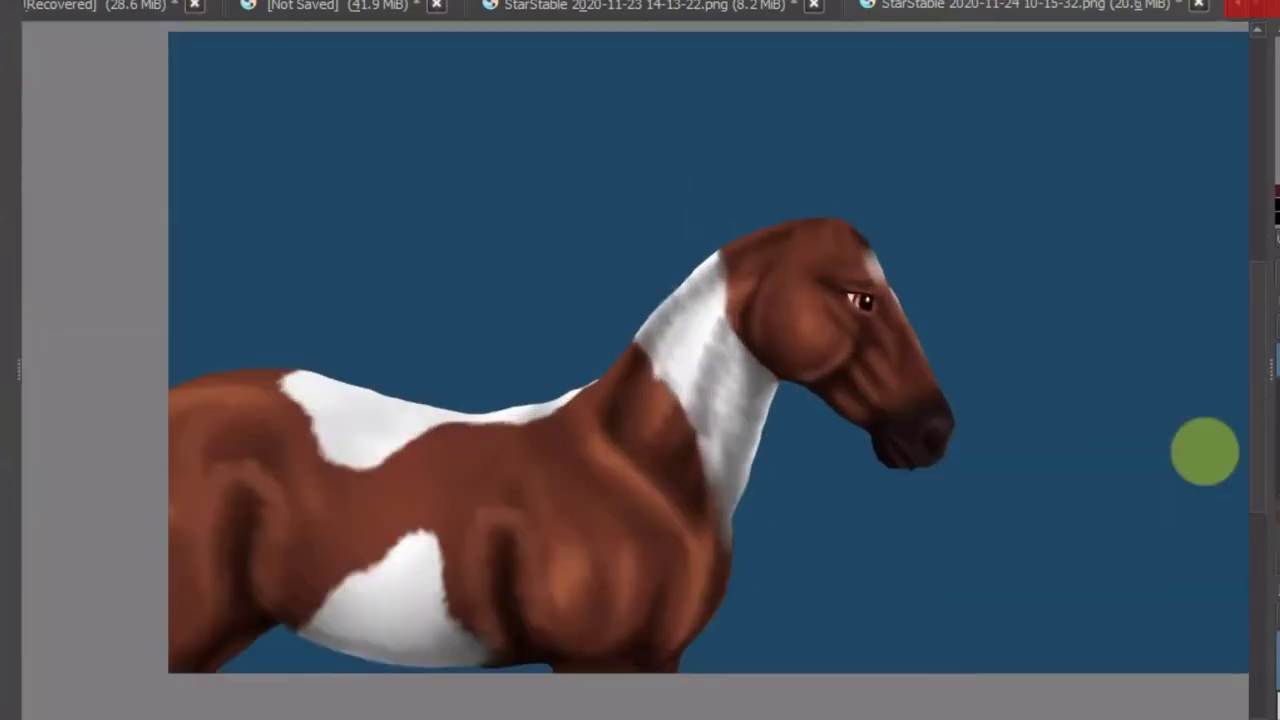
pyautogui.scroll(-2, 943, 497)
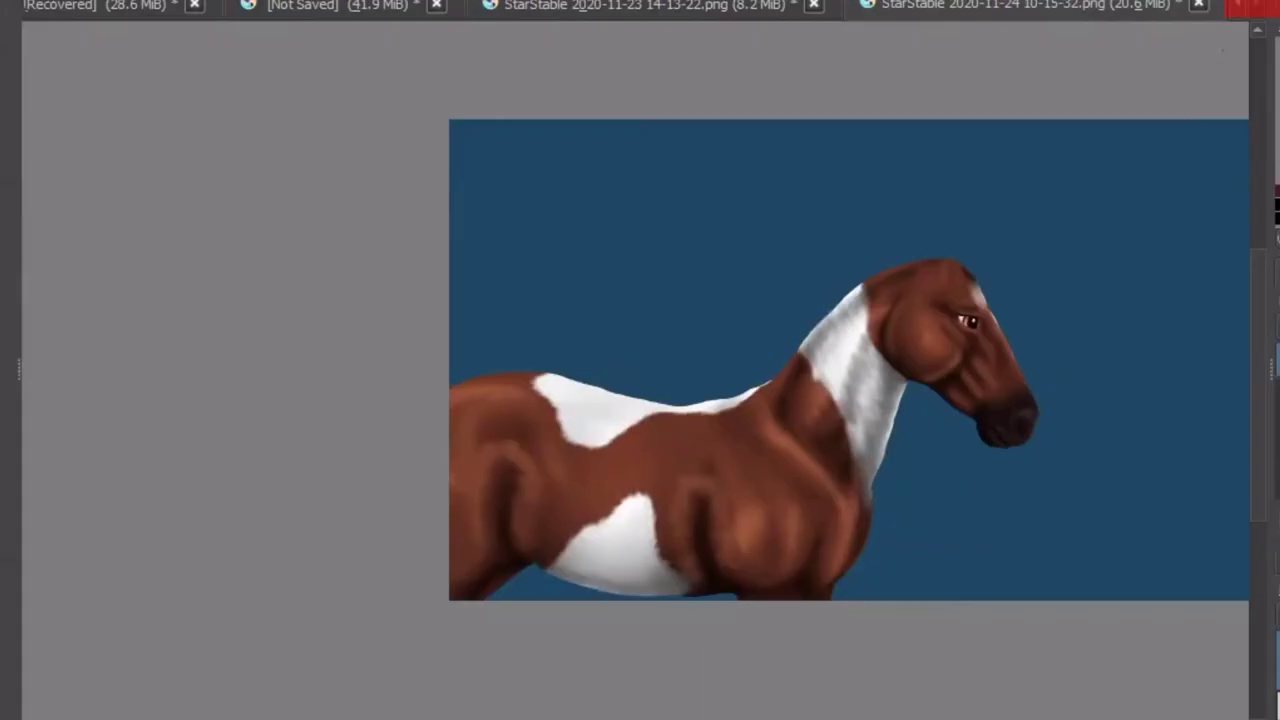
pyautogui.scroll(1, 1035, 153)
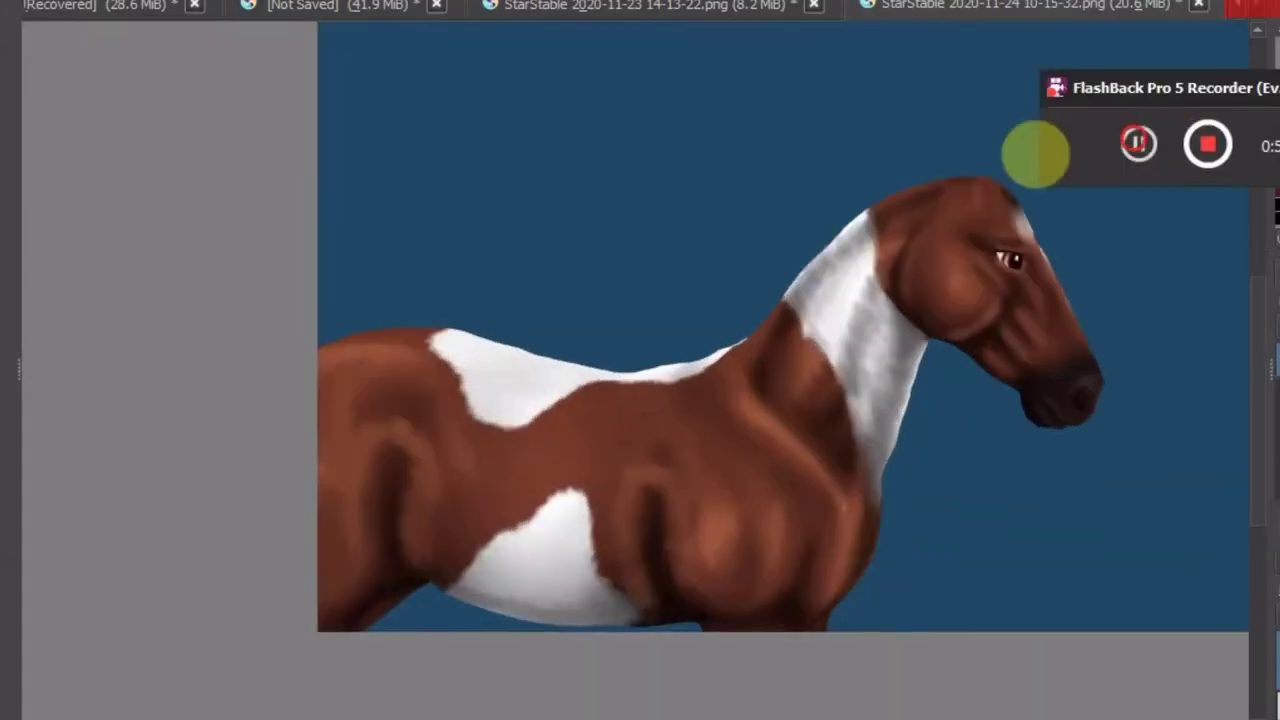
pyautogui.scroll(3, 1035, 153)
pyautogui.scroll(-2, 334, 123)
pyautogui.moveTo(618, 302); pyautogui.dragTo(554, 236)
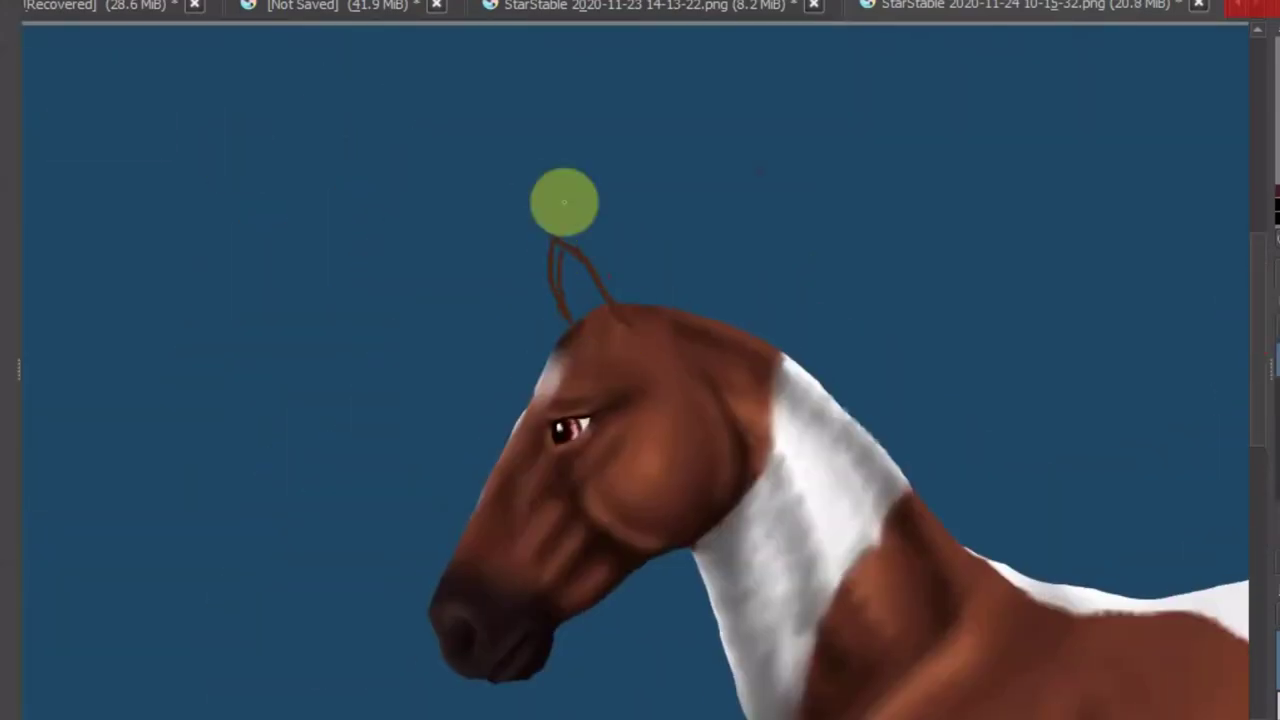
pyautogui.scroll(3, 587, 253)
pyautogui.moveTo(366, 320); pyautogui.dragTo(529, 500)
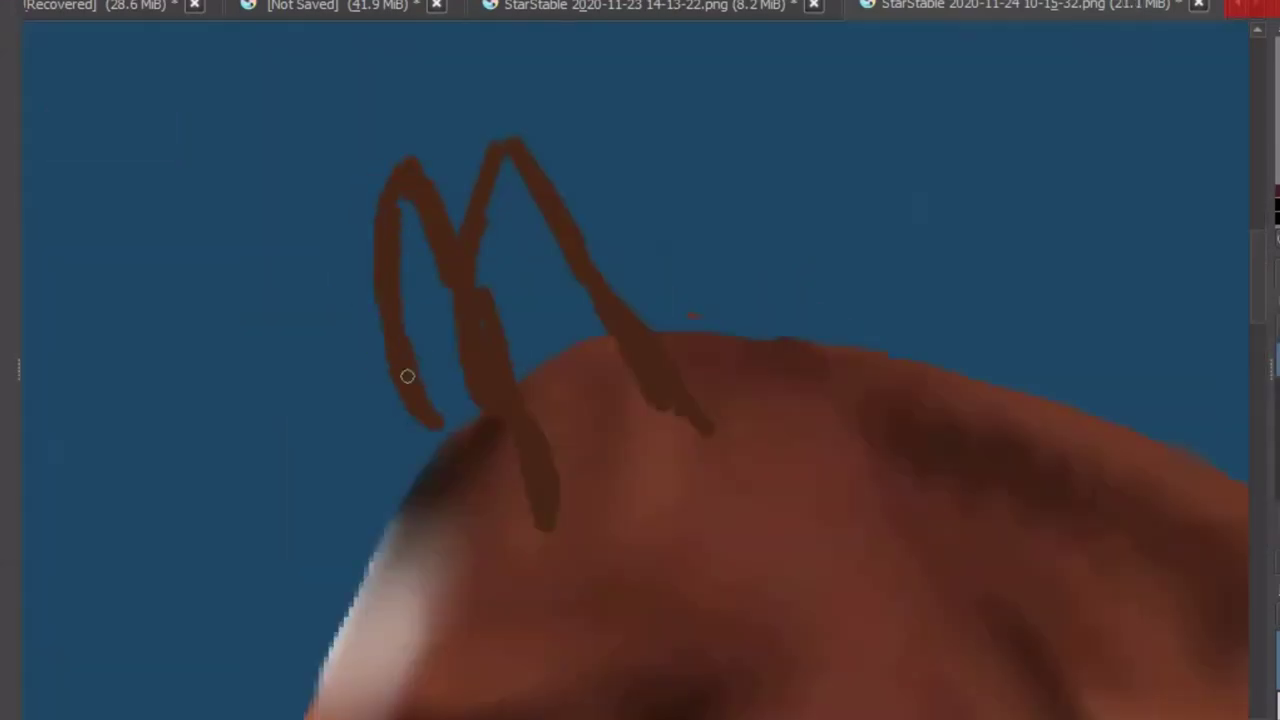
pyautogui.hotkey('ctrl', 'z')
pyautogui.hotkey('ctrl', 'z')
# Try a red guide sketch for the ear, with an ellipse at its base and a curved front edge, and remove it
pyautogui.scroll(2, 757, 469)
pyautogui.scroll(-3, 757, 469)
pyautogui.scroll(1, 957, 271)
pyautogui.rightClick(694, 294)
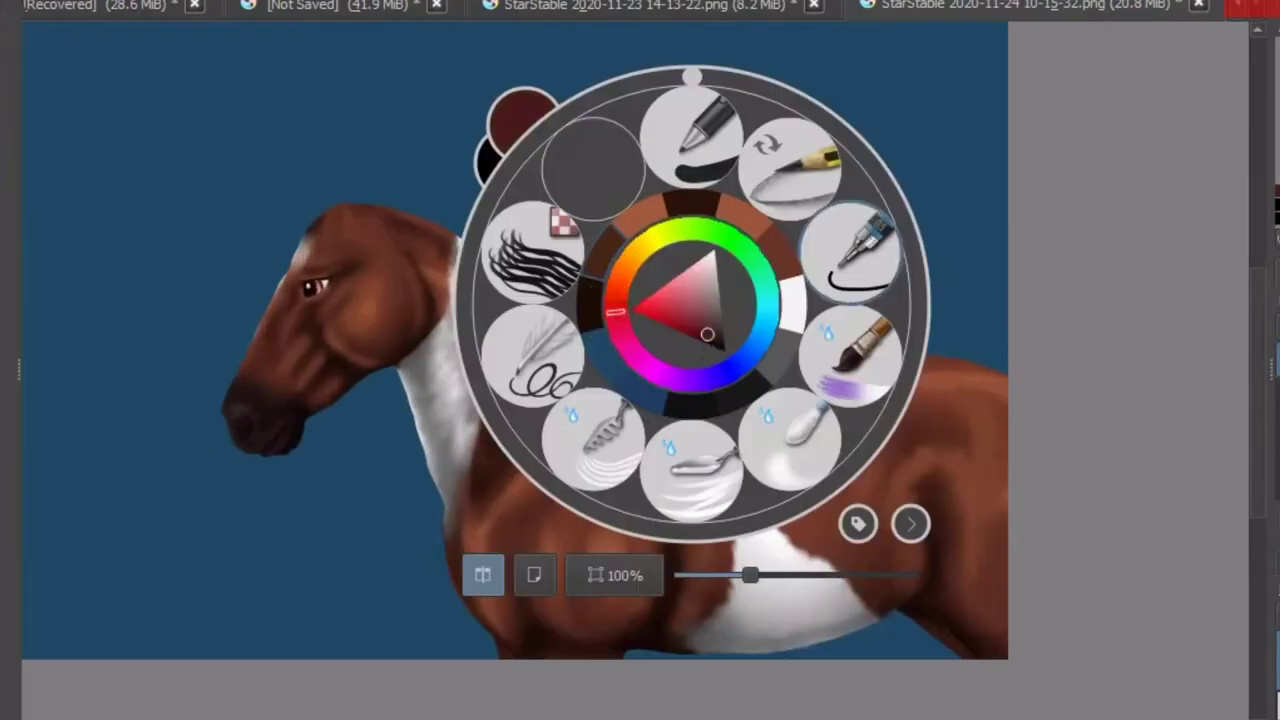
pyautogui.scroll(4, 694, 294)
pyautogui.scroll(-3, 323, 432)
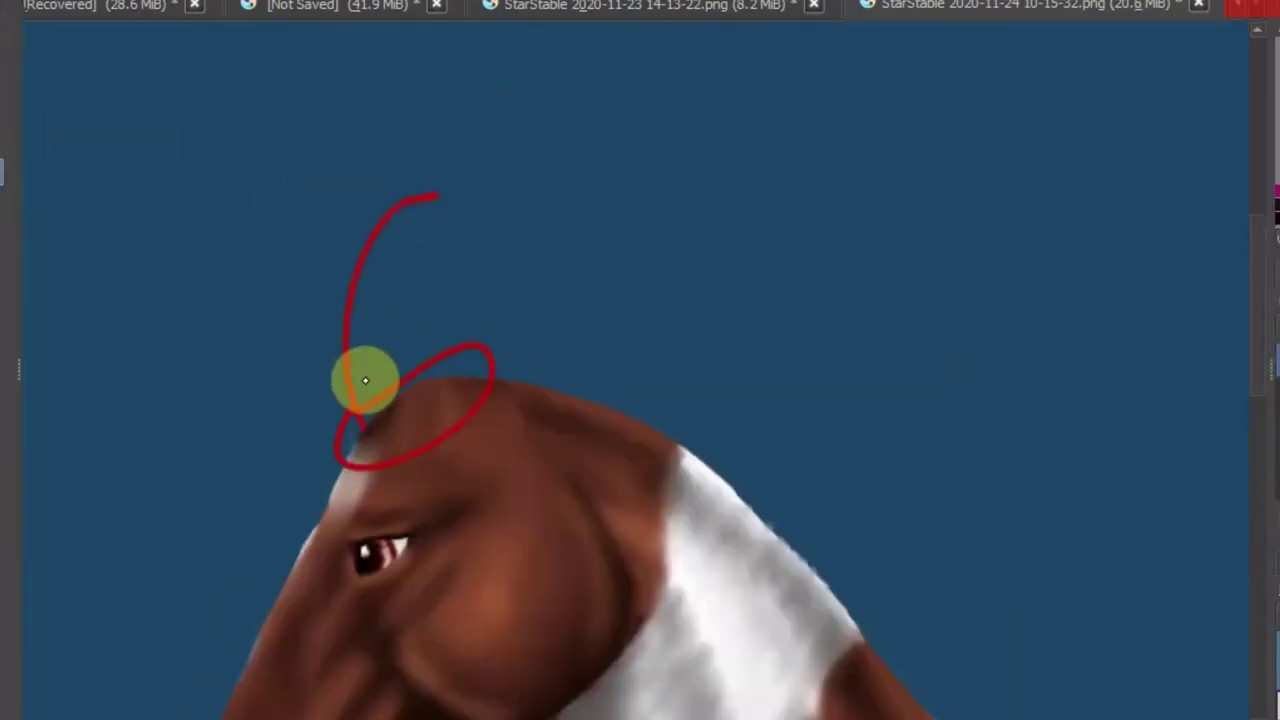
pyautogui.scroll(-3, 365, 380)
pyautogui.scroll(3, 337, 283)
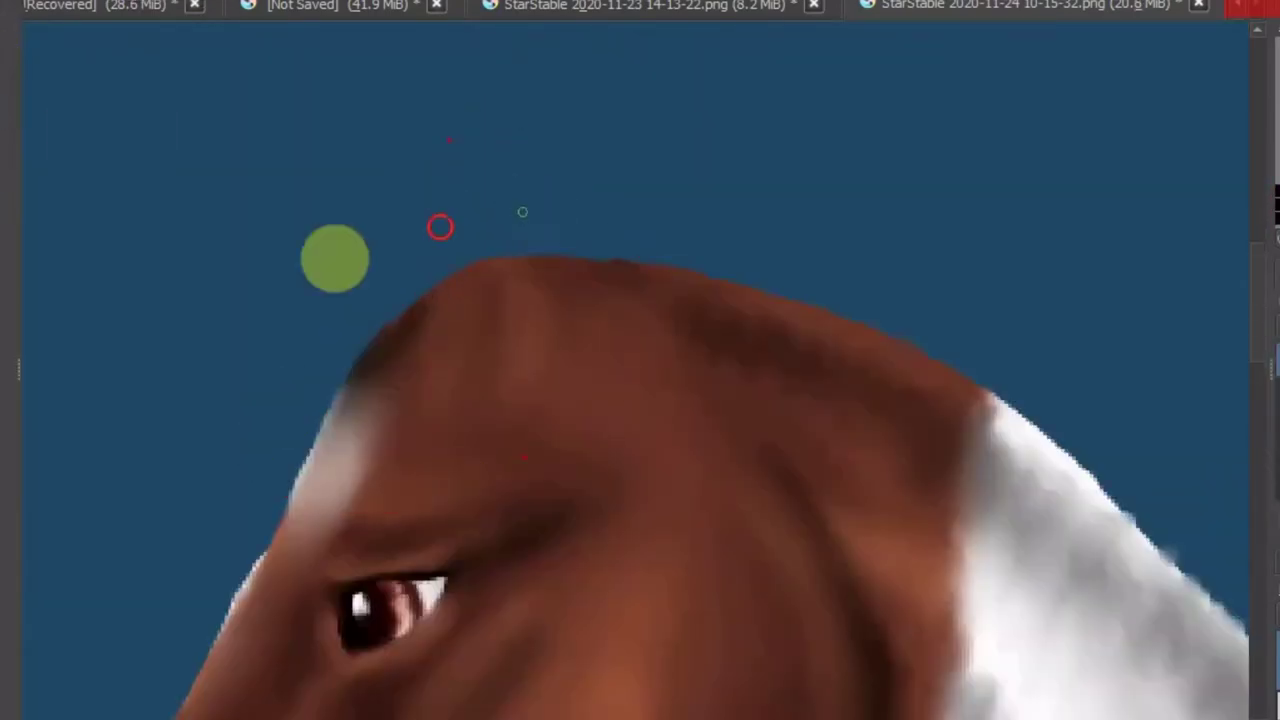
# Paste the Santa hat picture over the horse's head and erase the white background around the hat and its pompom
pyautogui.scroll(-3, 350, 323)
pyautogui.hotkey('ctrl', 'v')
pyautogui.scroll(3, 614, 163)
pyautogui.moveTo(340, 250); pyautogui.dragTo(545, 510)
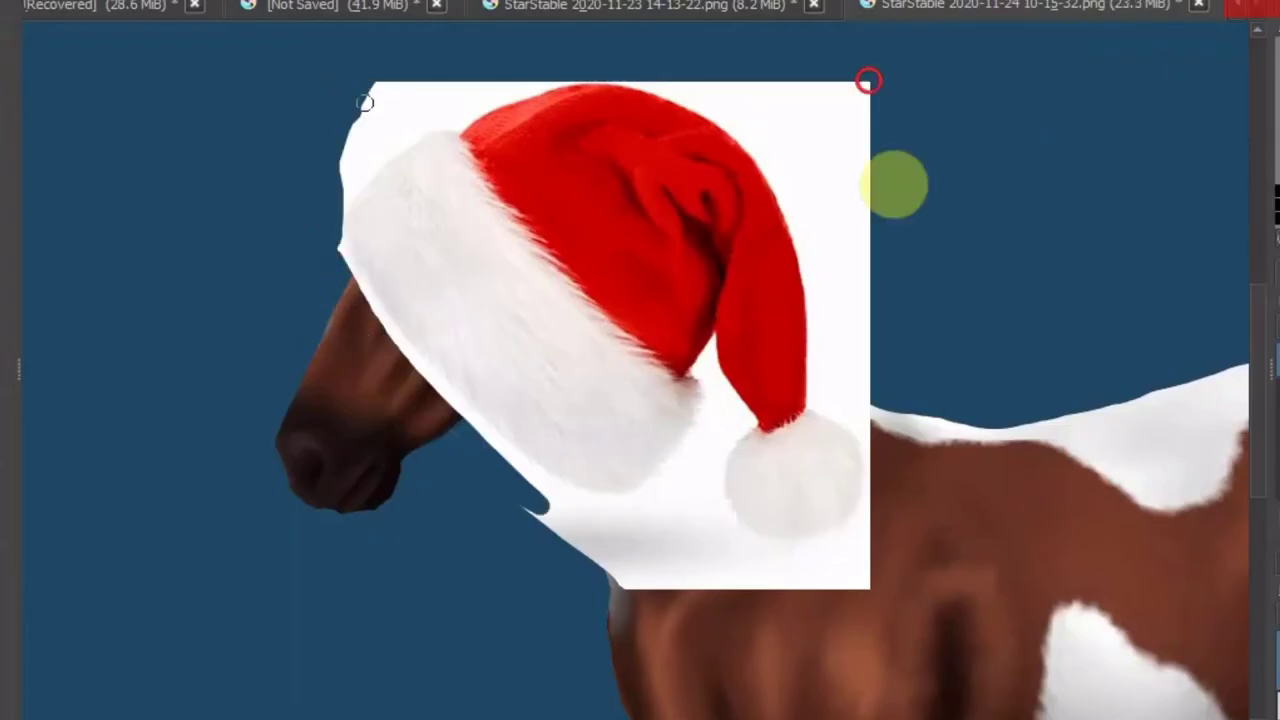
pyautogui.moveTo(869, 80); pyautogui.dragTo(833, 228)
pyautogui.moveTo(790, 78)
pyautogui.mouseDown()
pyautogui.moveTo(863, 563)
pyautogui.moveTo(632, 515)
pyautogui.mouseUp()
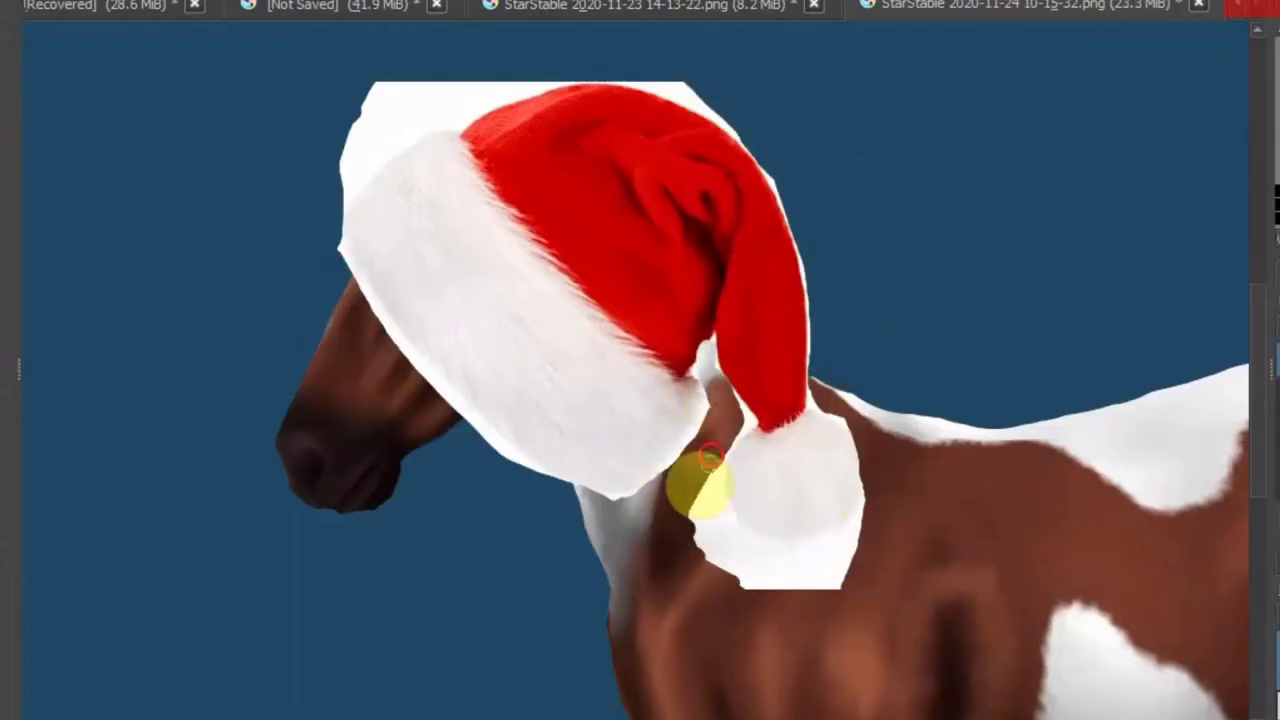
pyautogui.moveTo(708, 458)
pyautogui.mouseDown()
pyautogui.moveTo(739, 562)
pyautogui.moveTo(780, 557)
pyautogui.mouseUp()
pyautogui.moveTo(462, 96)
pyautogui.mouseDown()
pyautogui.moveTo(409, 127)
pyautogui.moveTo(391, 171)
pyautogui.moveTo(455, 262)
pyautogui.mouseUp()
# Flip, shrink and rotate the pasted Santa hat so its brim sits on the horse's head with the pompom in front
pyautogui.scroll(-3, 520, 272)
pyautogui.hotkey('ctrl', 't')
pyautogui.scroll(1, 455, 262)
pyautogui.scroll(1, 440, 260)
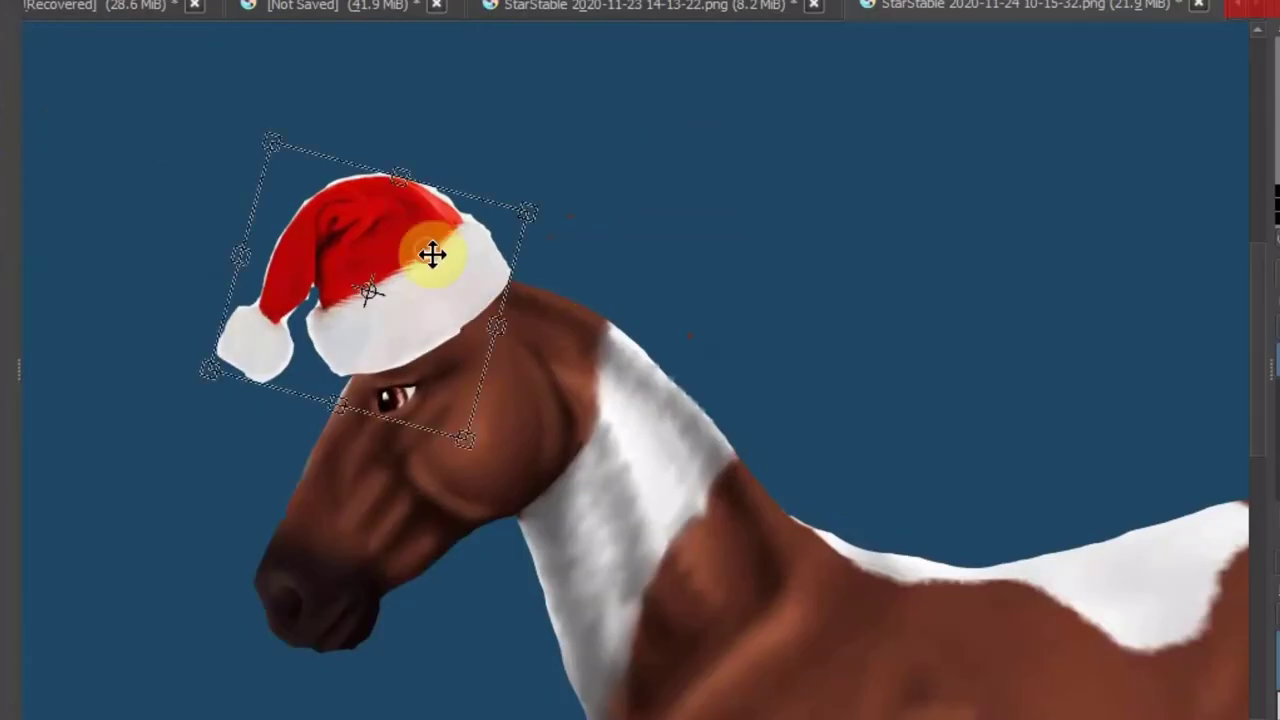
# Paint the crown of the Santa hat flat bright red up to its white fur brim
pyautogui.press('b')
pyautogui.scroll(-3, 371, 145)
pyautogui.scroll(4, 371, 145)
pyautogui.scroll(-2, 371, 150)
pyautogui.scroll(3, 439, 231)
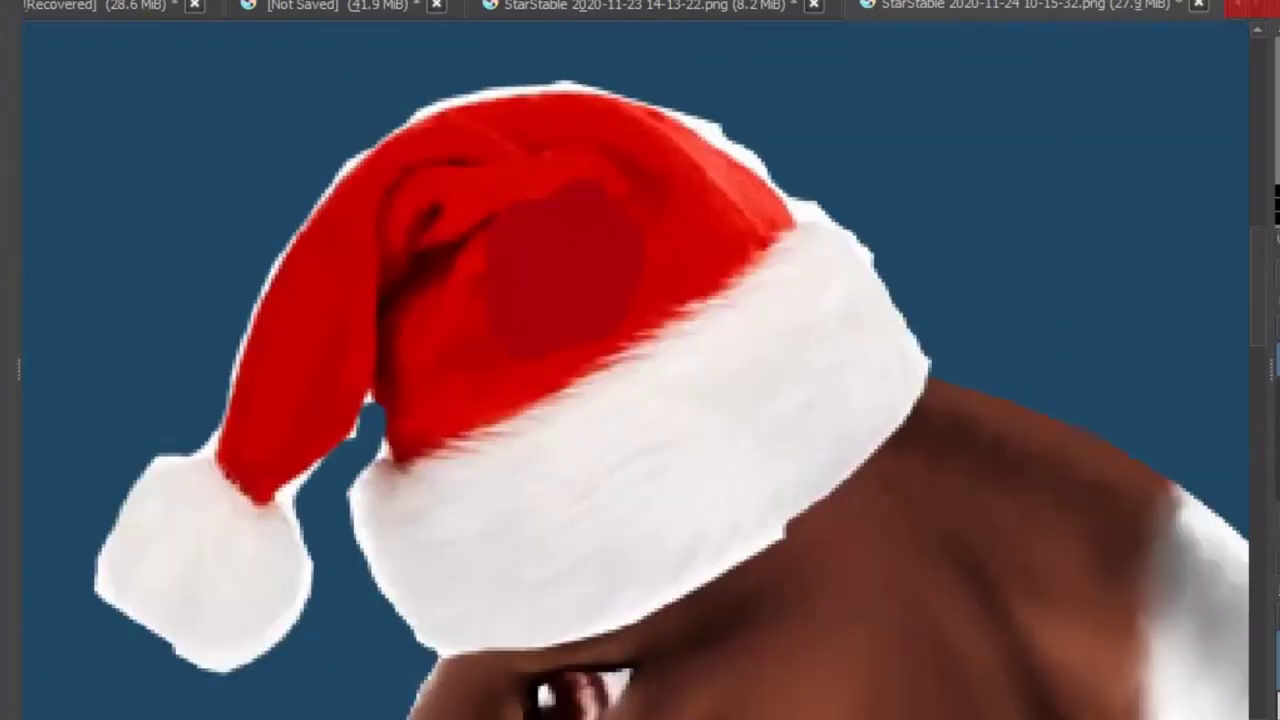
pyautogui.scroll(2, 351, 326)
pyautogui.scroll(-2, 753, 236)
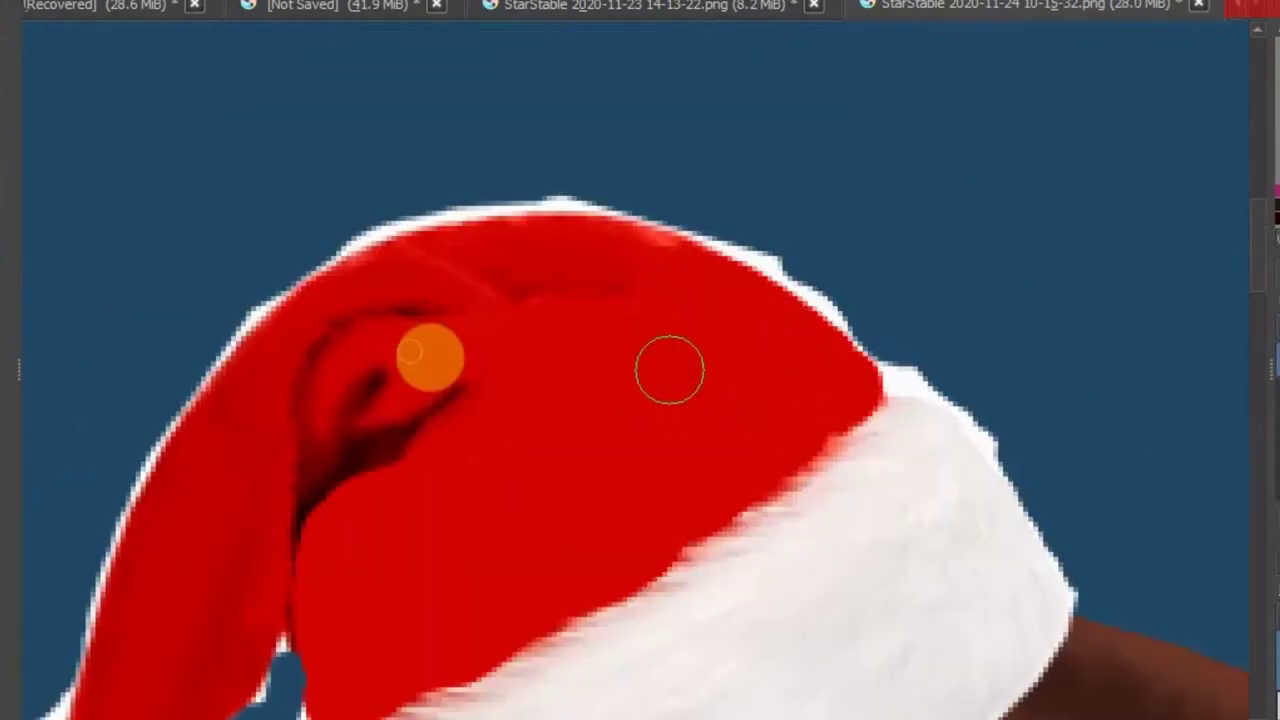
# Cover the hat's dark fold and hanging tail down to the pompom with the same flat red
pyautogui.scroll(3, 414, 269)
pyautogui.scroll(-2, 476, 140)
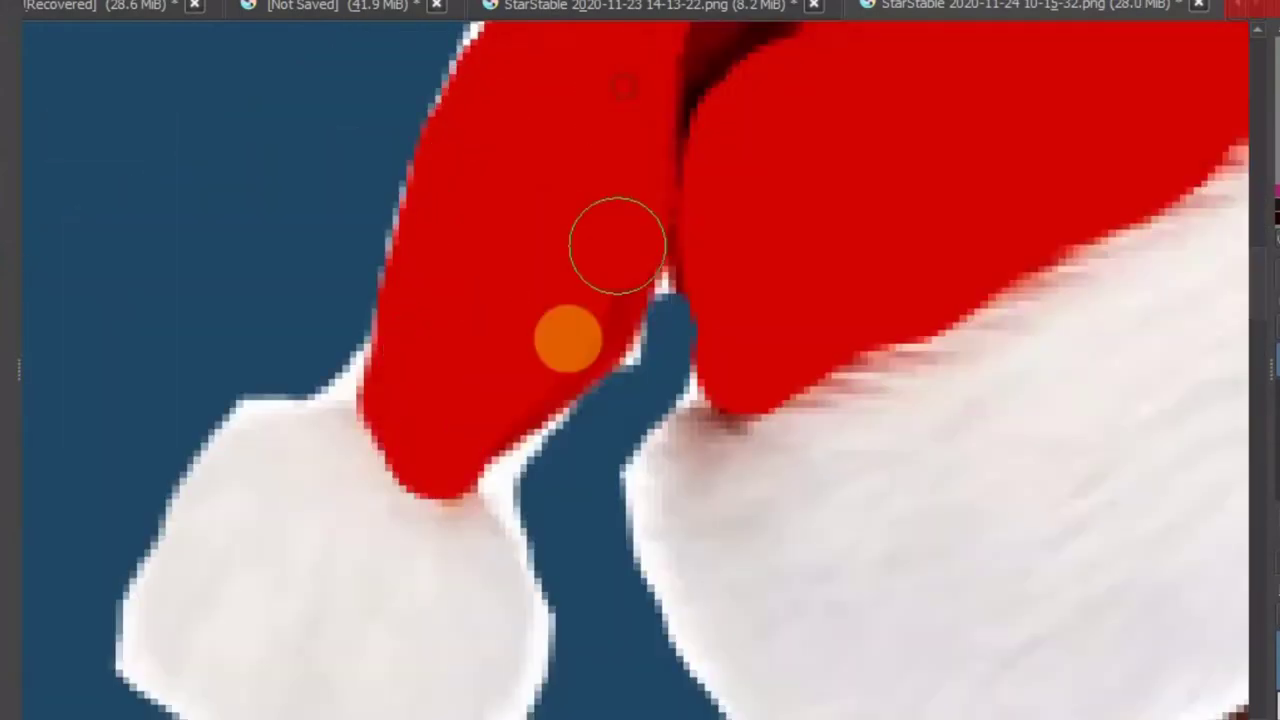
pyautogui.scroll(3, 466, 463)
pyautogui.scroll(-3, 851, 309)
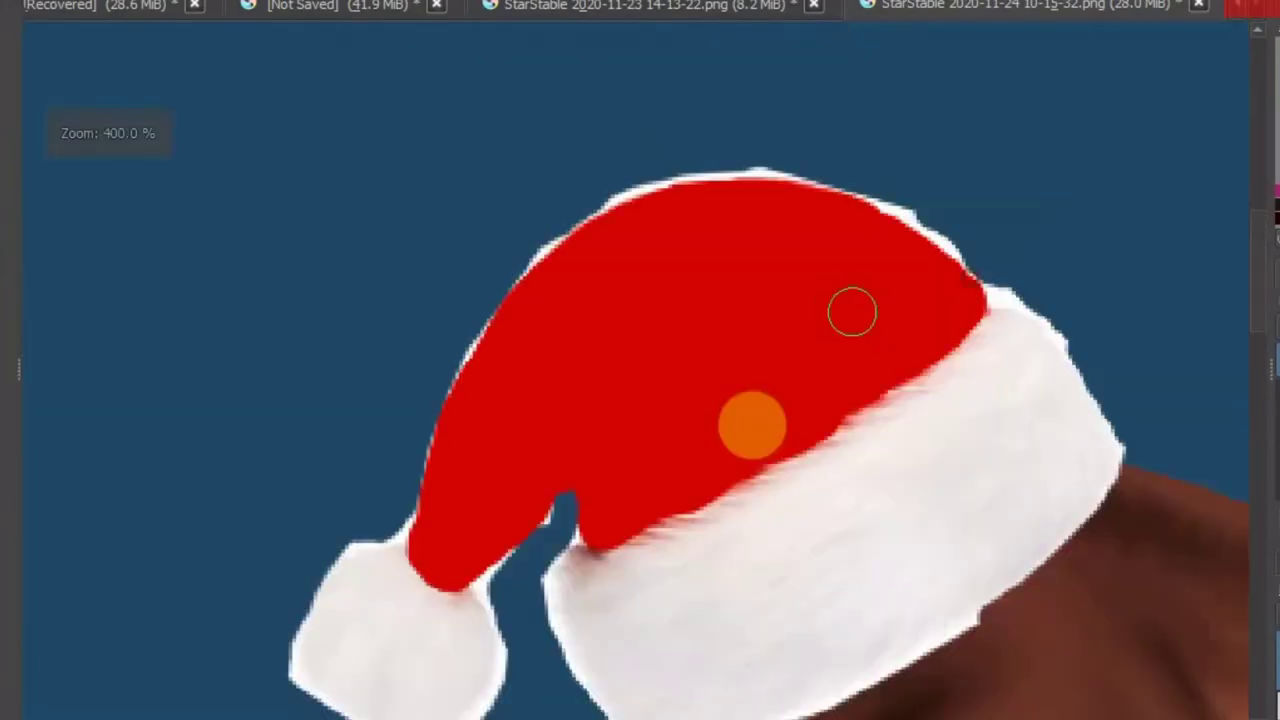
pyautogui.scroll(3, 446, 586)
pyautogui.scroll(-4, 777, 263)
pyautogui.scroll(2, 753, 274)
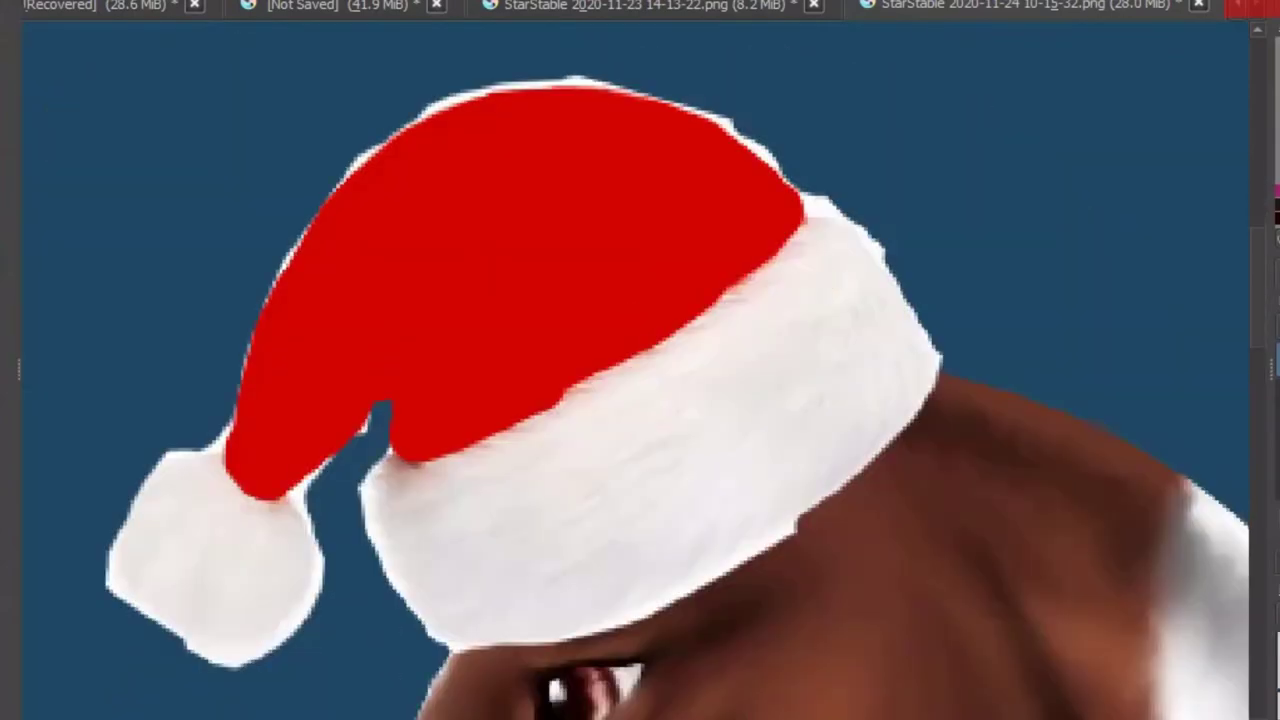
# Hide the pasted hat photo and paint a fluffy white brim and pompom onto the red hat
pyautogui.scroll(-1, 1000, 430)
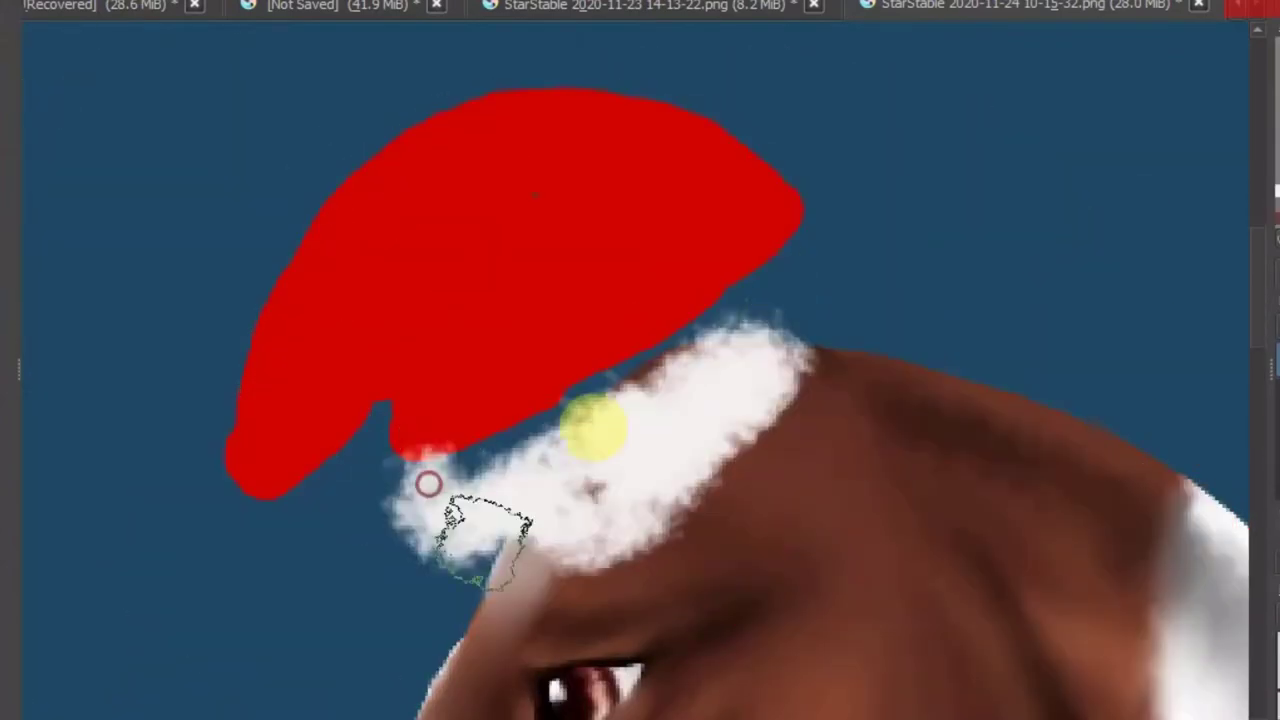
pyautogui.scroll(2, 780, 406)
pyautogui.scroll(-4, 495, 195)
pyautogui.scroll(2, 509, 172)
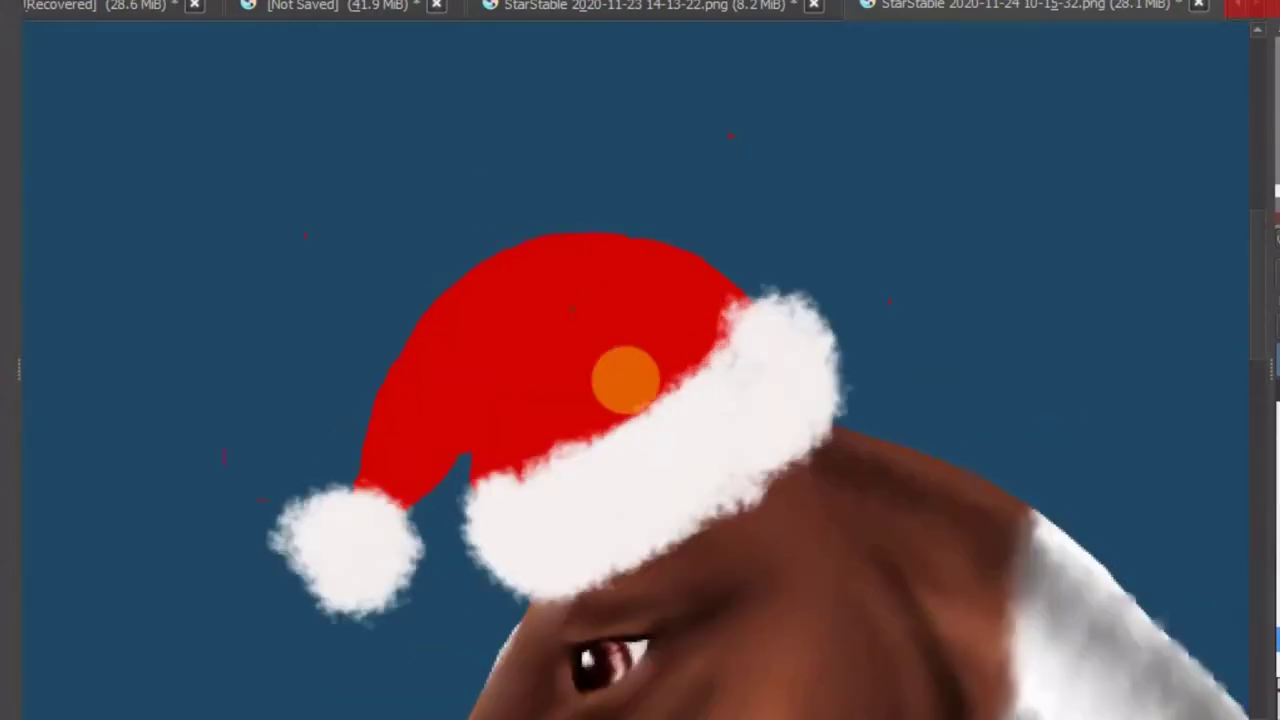
# Paint a curved dark-red fold line on the hat and rough shadows along its top edge, brim and tail
pyautogui.scroll(-4, 500, 300)
pyautogui.scroll(6, 488, 461)
pyautogui.scroll(-4, 567, 452)
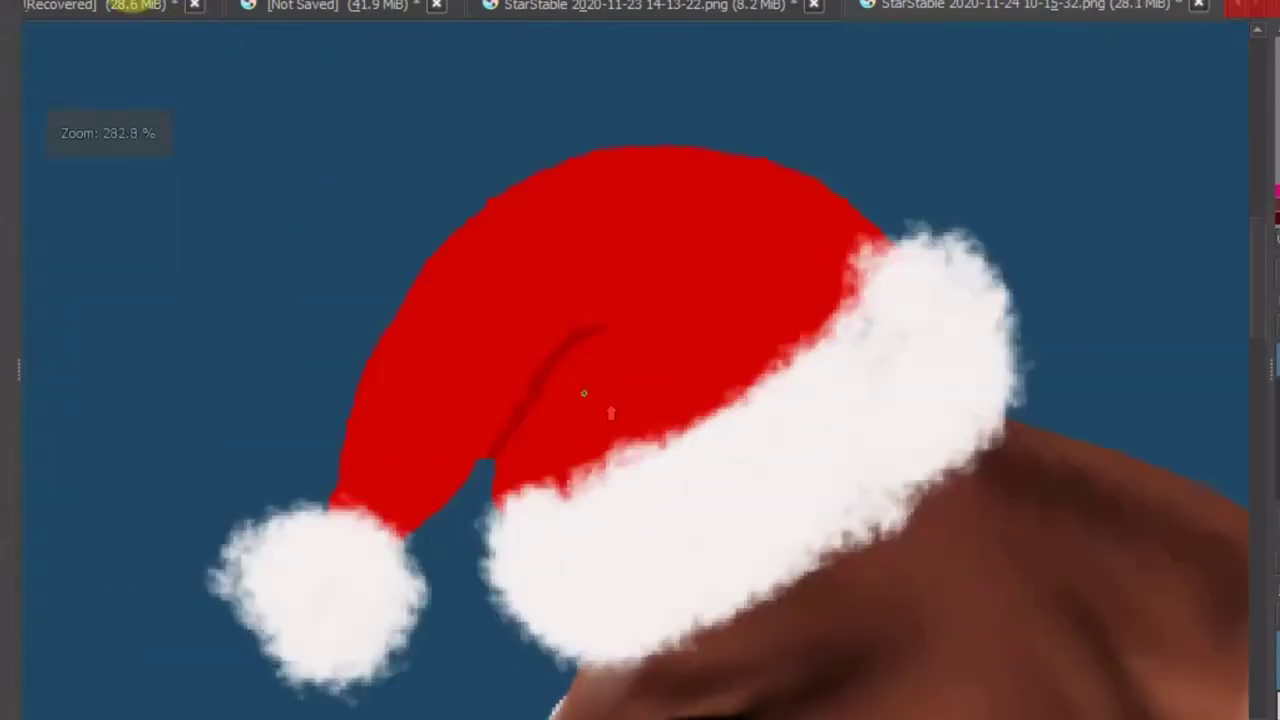
pyautogui.scroll(4, 801, 272)
pyautogui.scroll(-4, 837, 283)
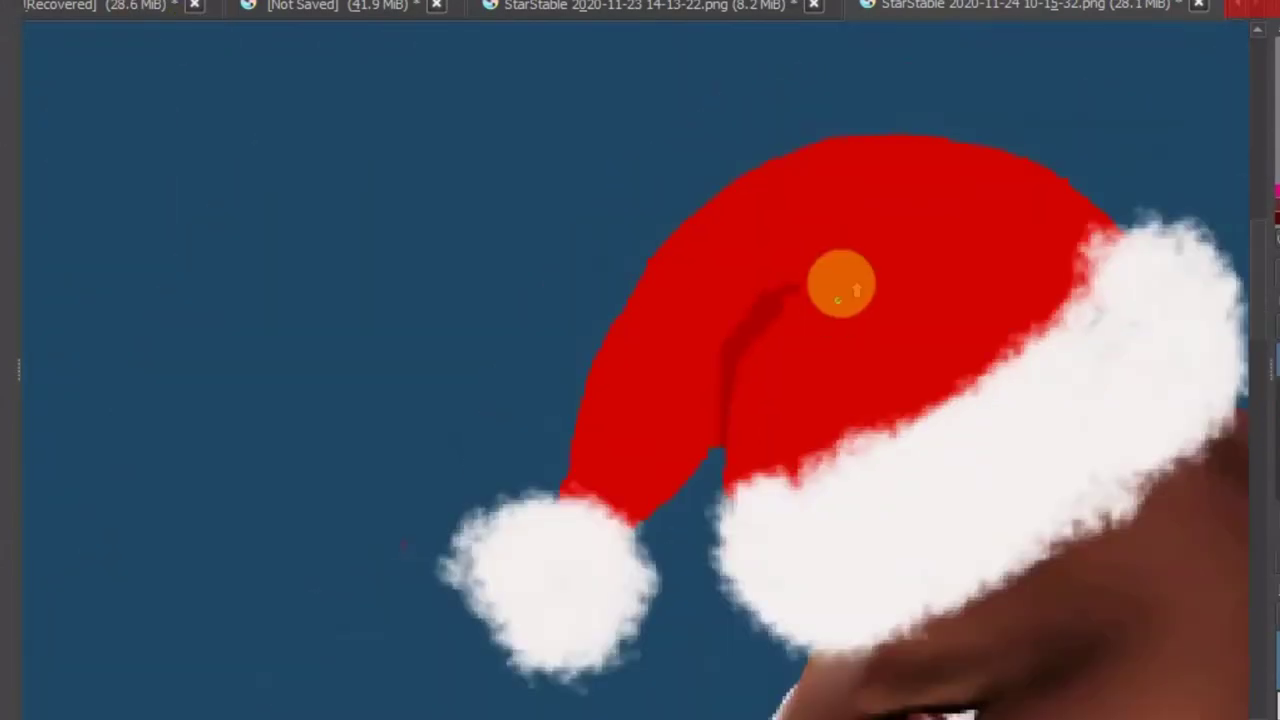
pyautogui.scroll(4, 694, 580)
pyautogui.scroll(-4, 711, 522)
pyautogui.moveTo(663, 290); pyautogui.dragTo(824, 301)
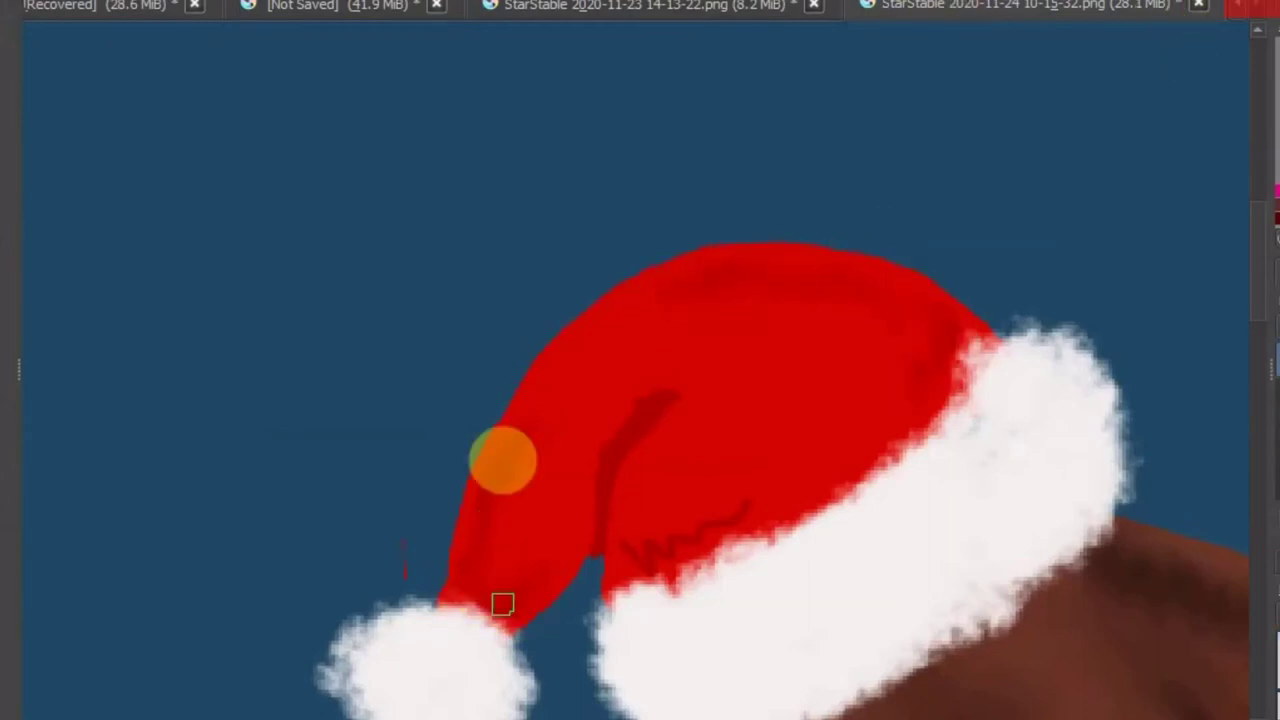
# Blend the hat's dark-red fold and edge shadows smoothly into the red fabric
pyautogui.scroll(-5, 681, 389)
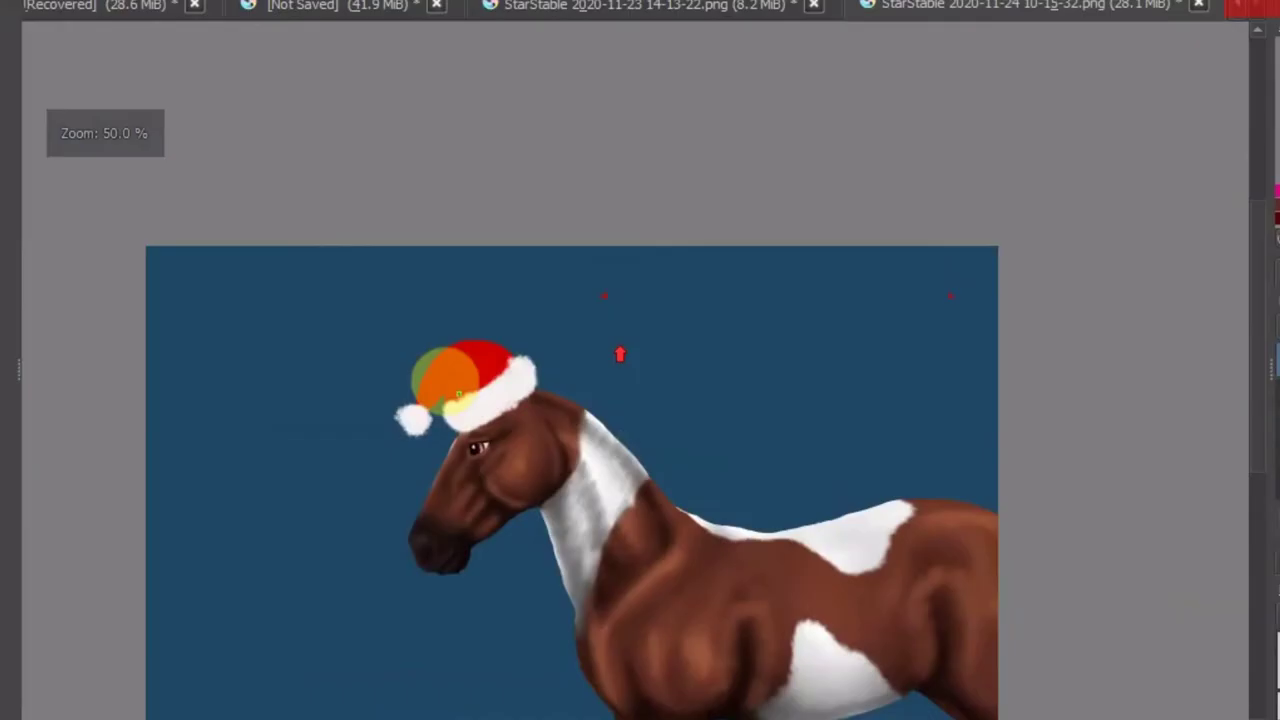
pyautogui.scroll(4, 467, 392)
pyautogui.scroll(-5, 540, 200)
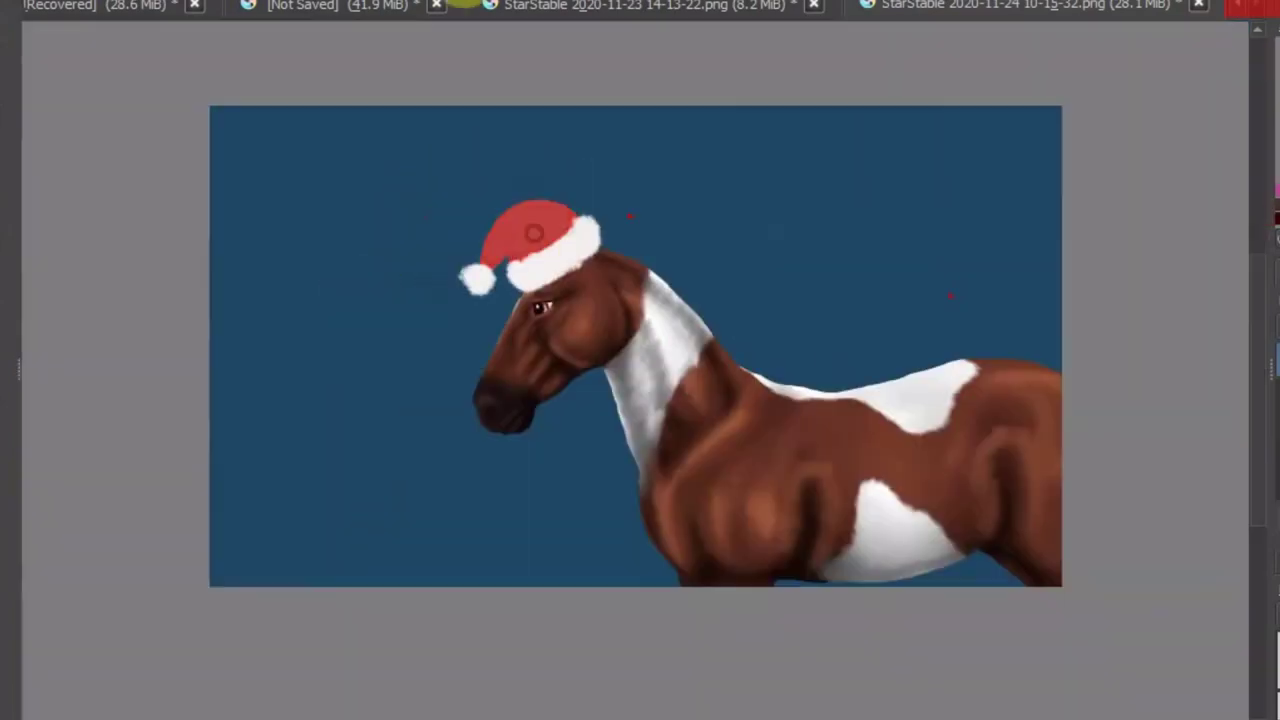
pyautogui.scroll(6, 528, 220)
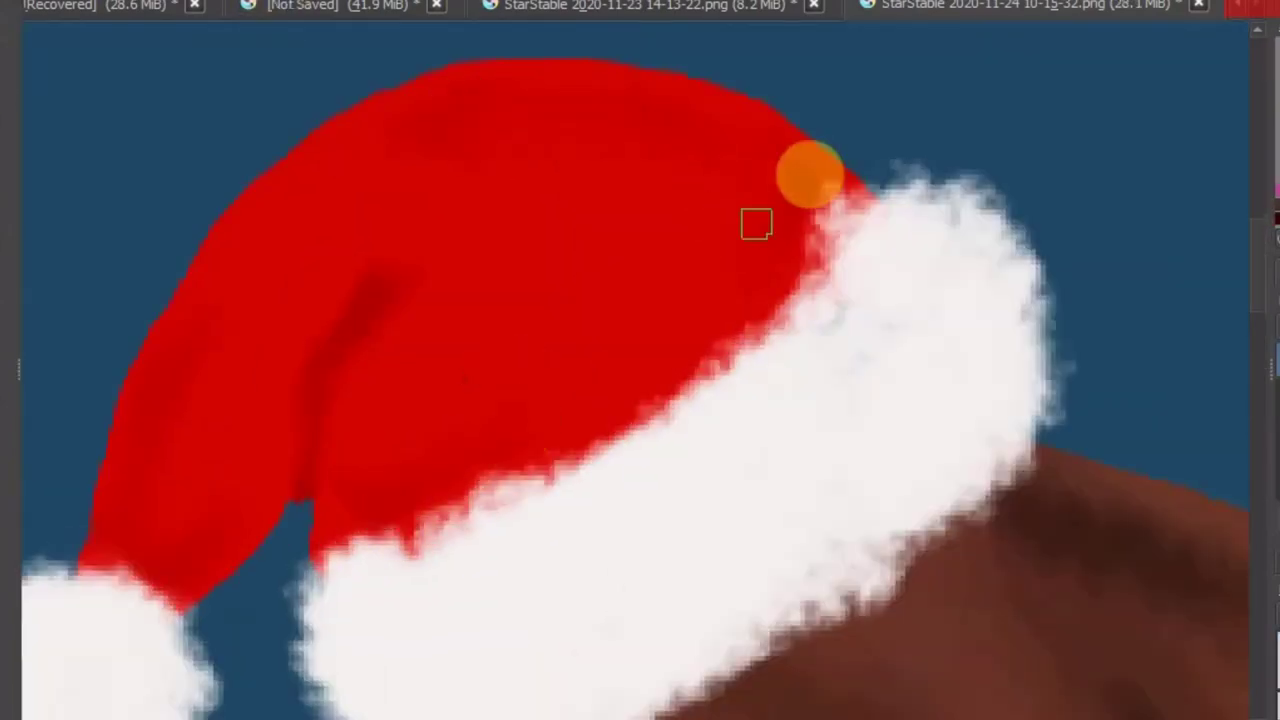
pyautogui.scroll(-4, 477, 211)
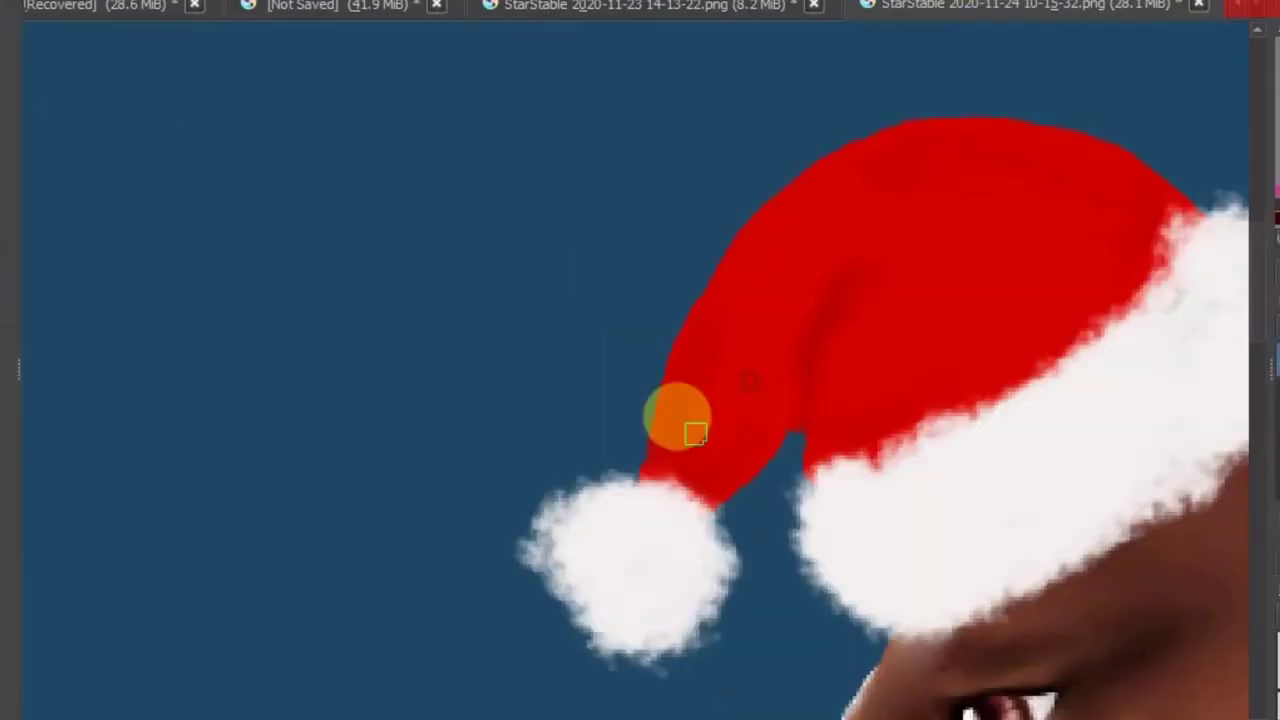
pyautogui.scroll(-4, 1115, 275)
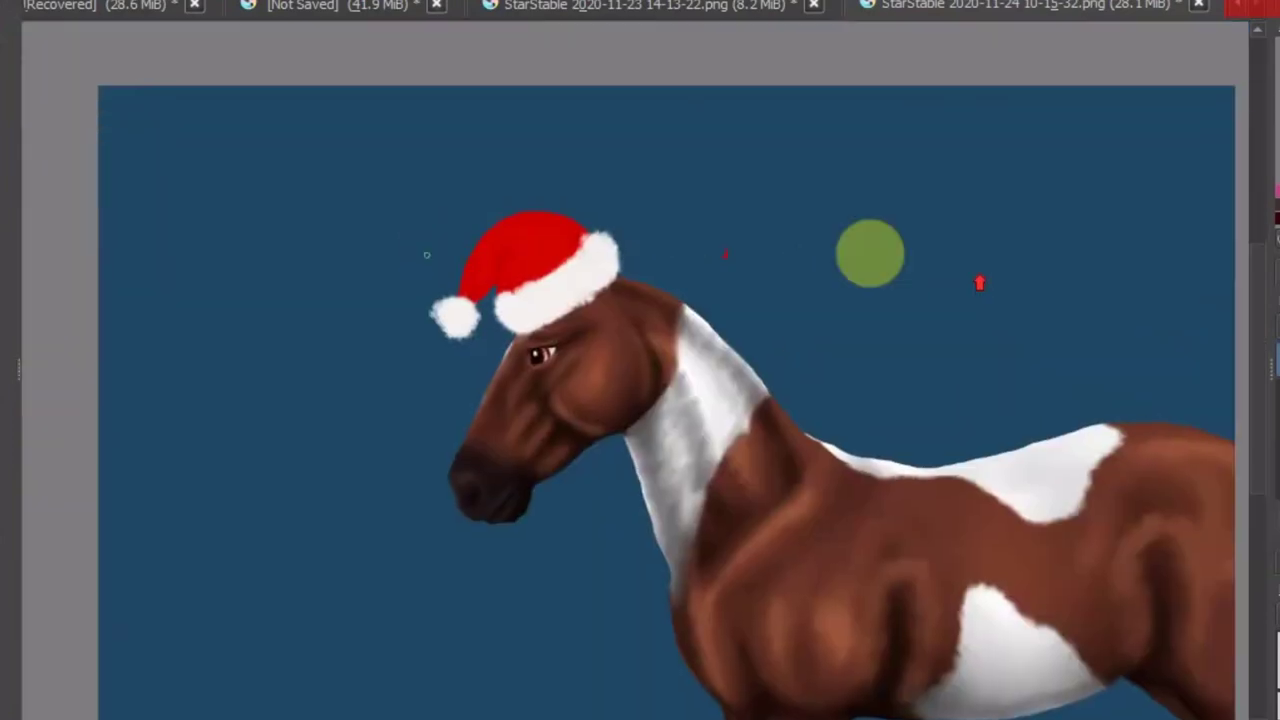
pyautogui.scroll(4, 869, 251)
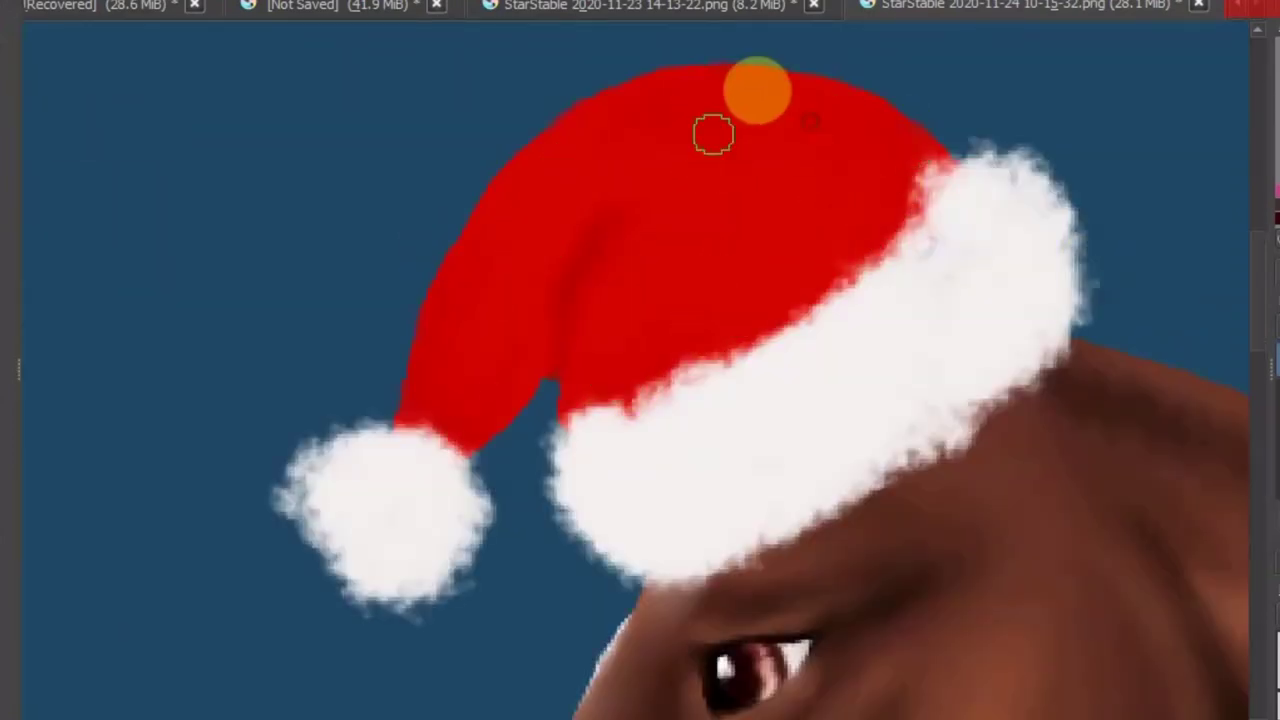
pyautogui.scroll(-4, 713, 135)
pyautogui.scroll(-2, 386, 186)
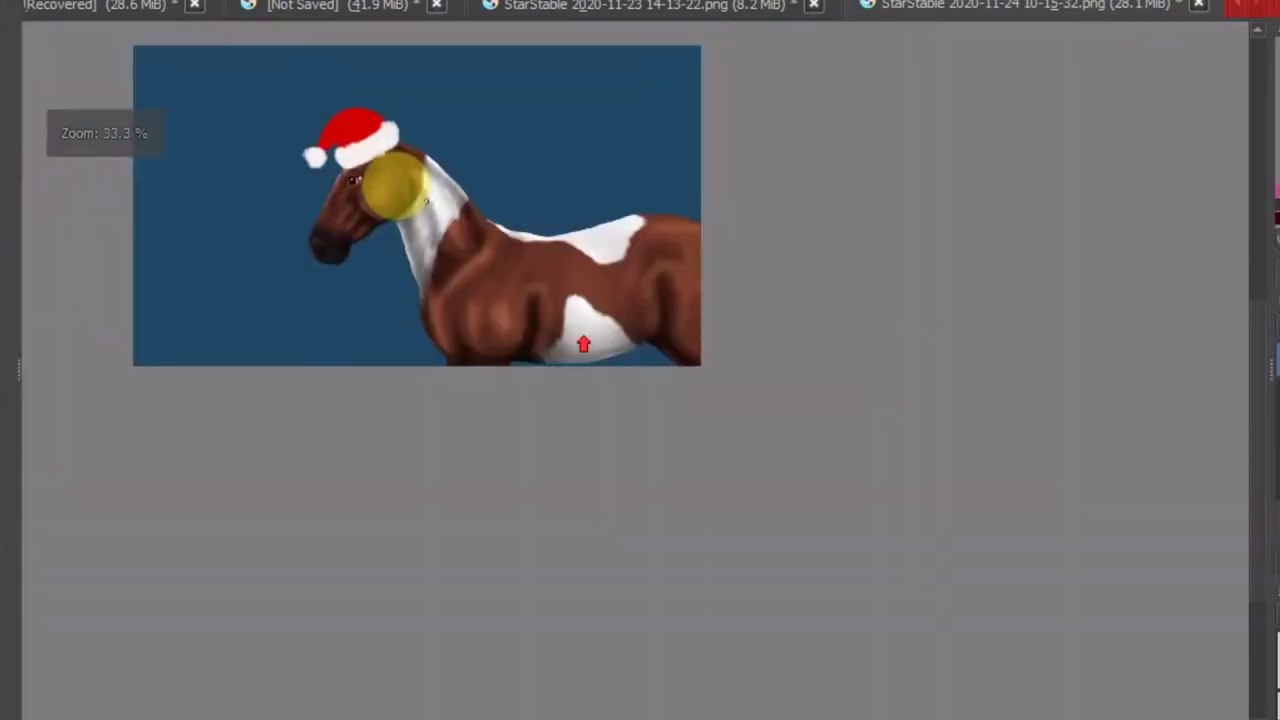
# Outline and fill a white blaze along the front of the horse's face, with soft light-grey shading
pyautogui.scroll(8, 634, 114)
pyautogui.moveTo(634, 114); pyautogui.dragTo(440, 535)
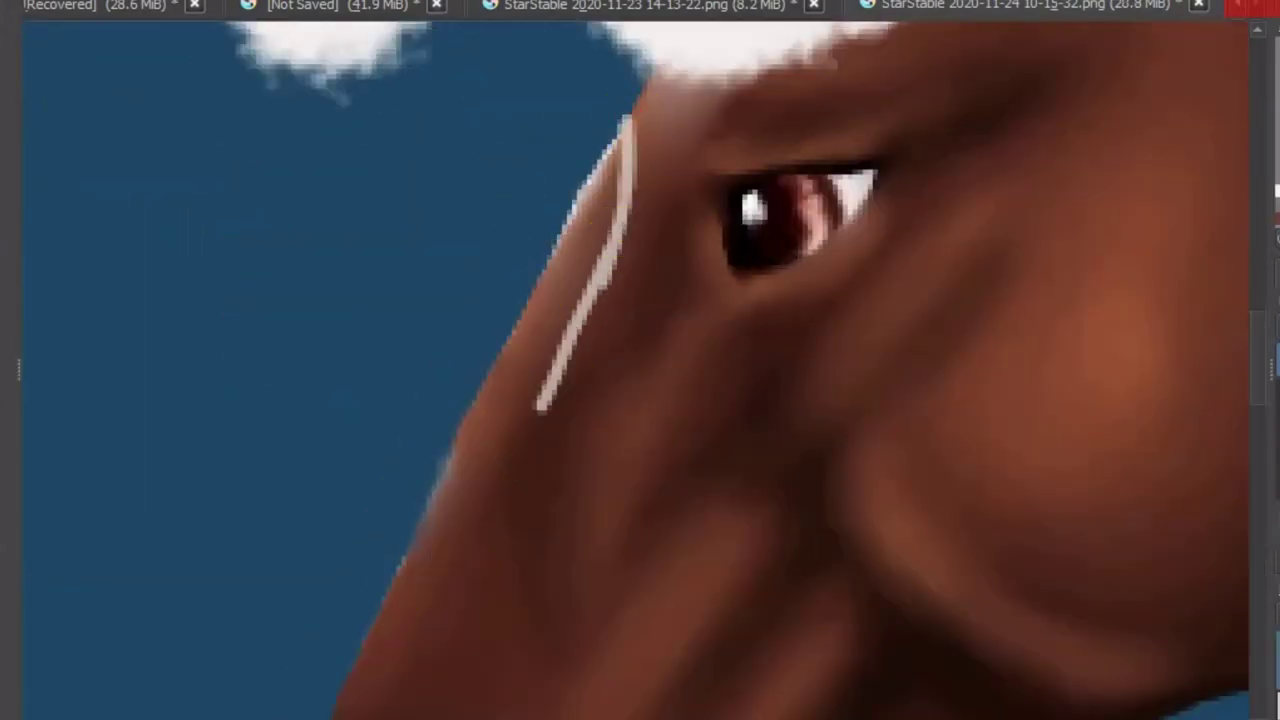
pyautogui.scroll(-2, 620, 180)
pyautogui.moveTo(646, 129); pyautogui.dragTo(548, 205)
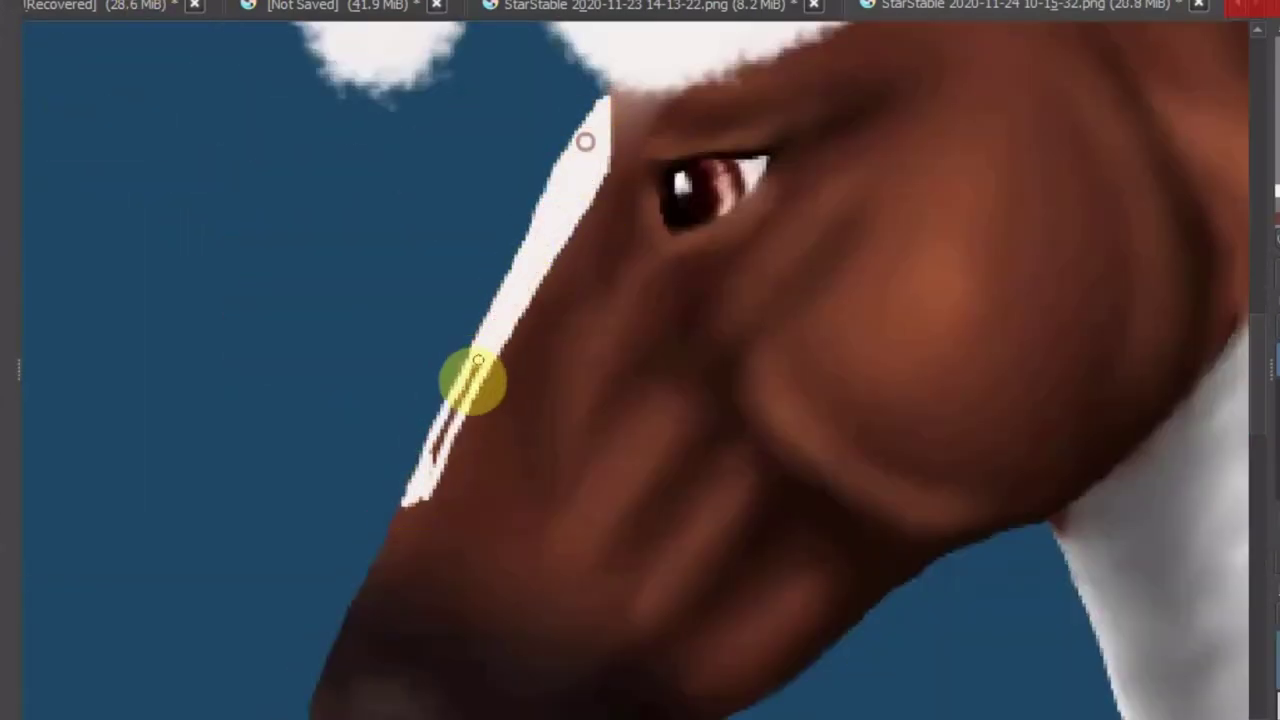
pyautogui.scroll(-4, 469, 372)
pyautogui.scroll(4, 714, 143)
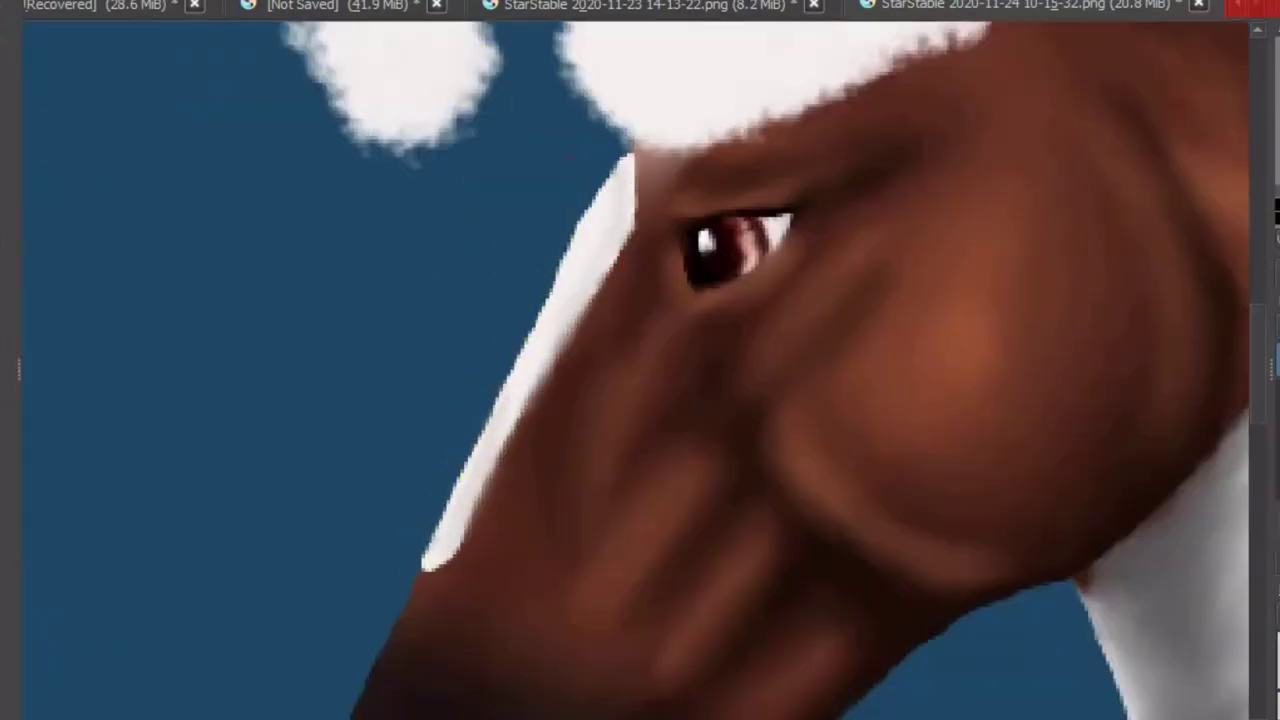
# Extend the white blaze up the forehead to meet the hat's brim
pyautogui.scroll(-4, 632, 226)
pyautogui.scroll(8, 351, 446)
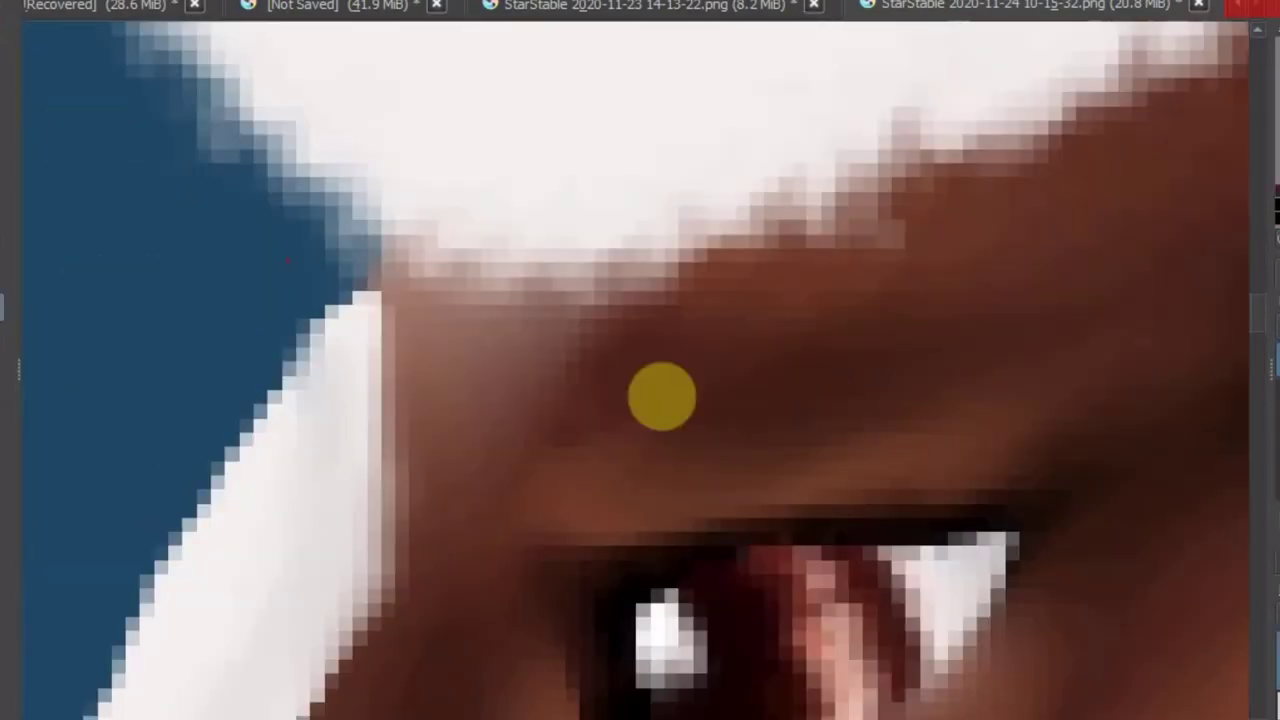
pyautogui.scroll(-6, 666, 376)
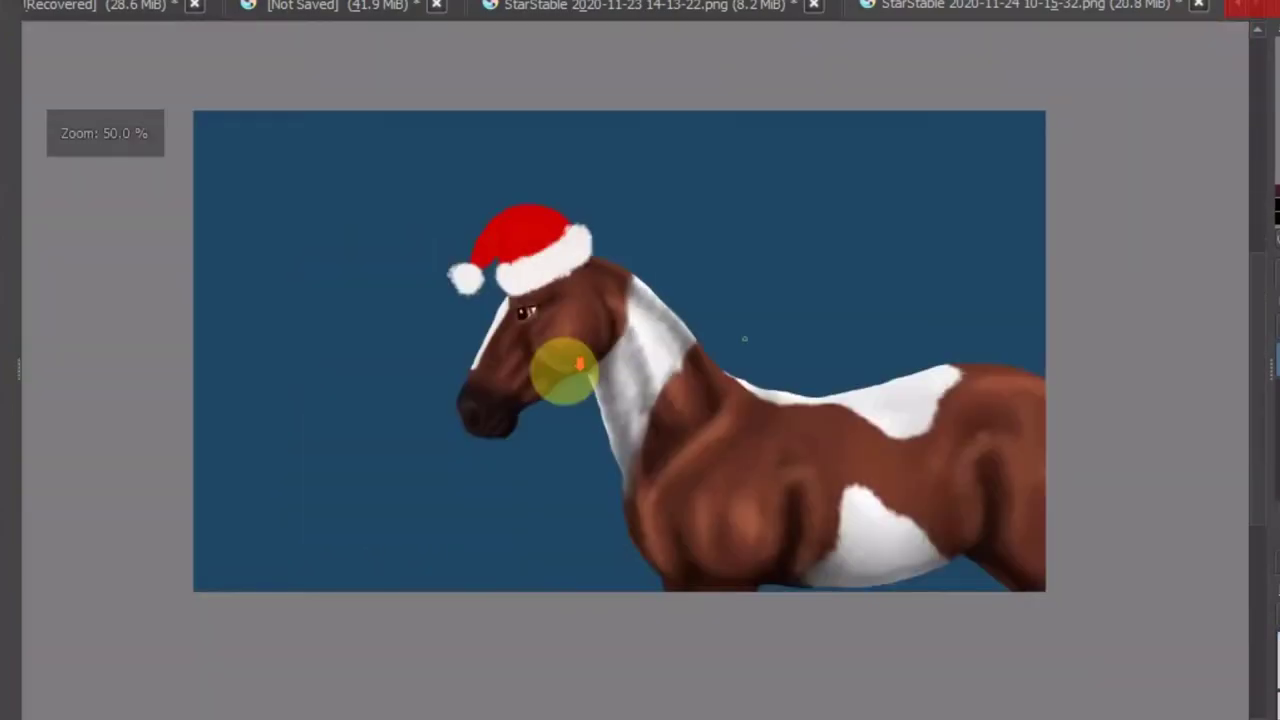
pyautogui.scroll(2, 536, 193)
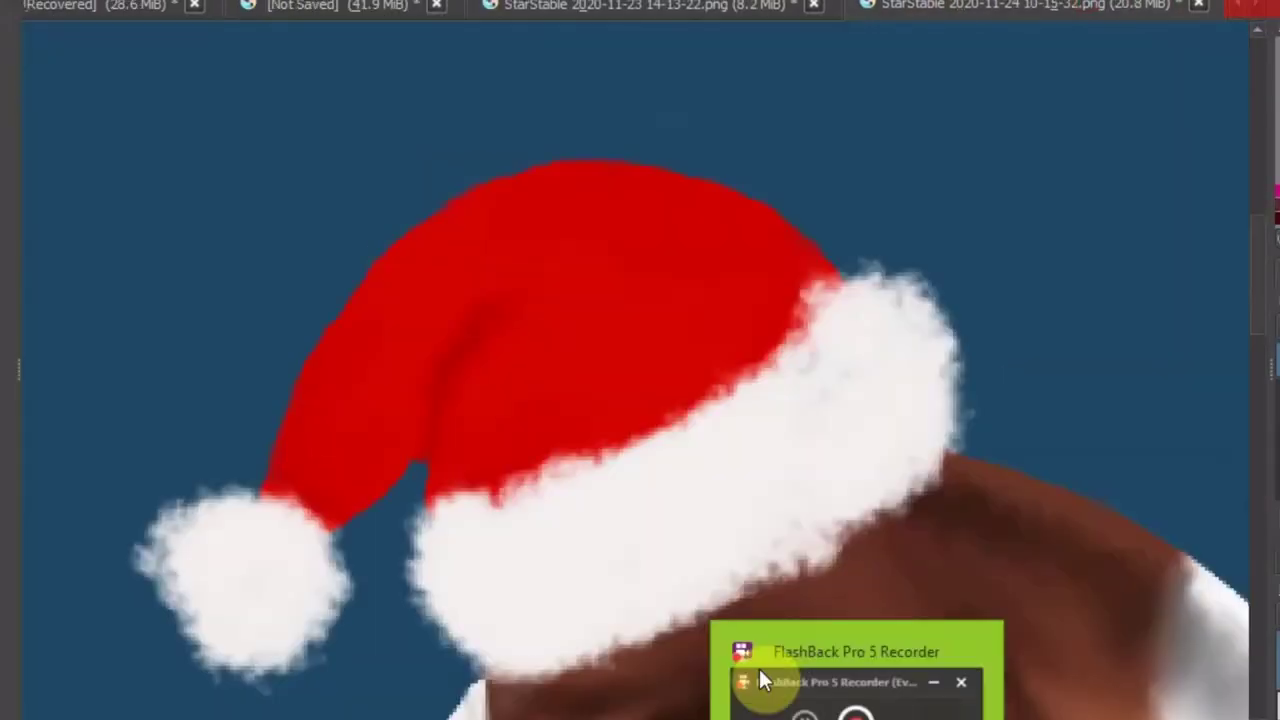
# Mirror the canvas view and draw a closed red blanket outline around the horse's body from shoulder to rump
pyautogui.scroll(-6, 183, 394)
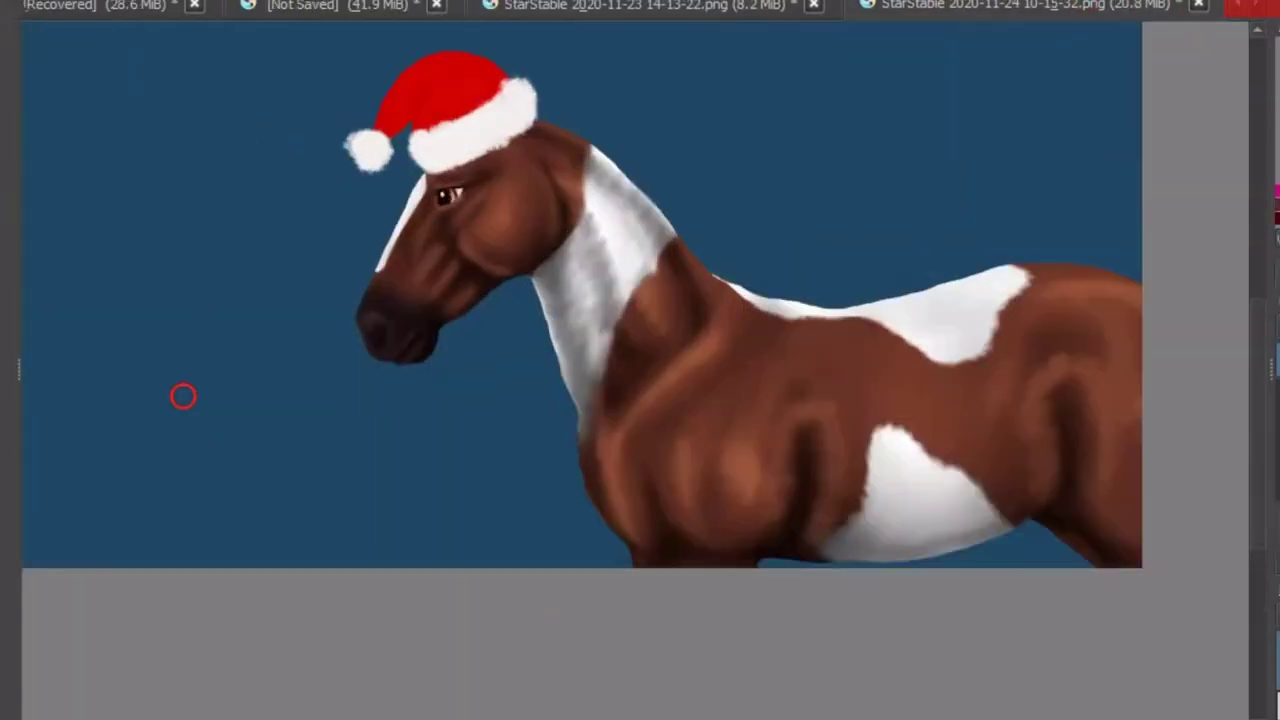
pyautogui.scroll(2, 772, 297)
pyautogui.press('m')
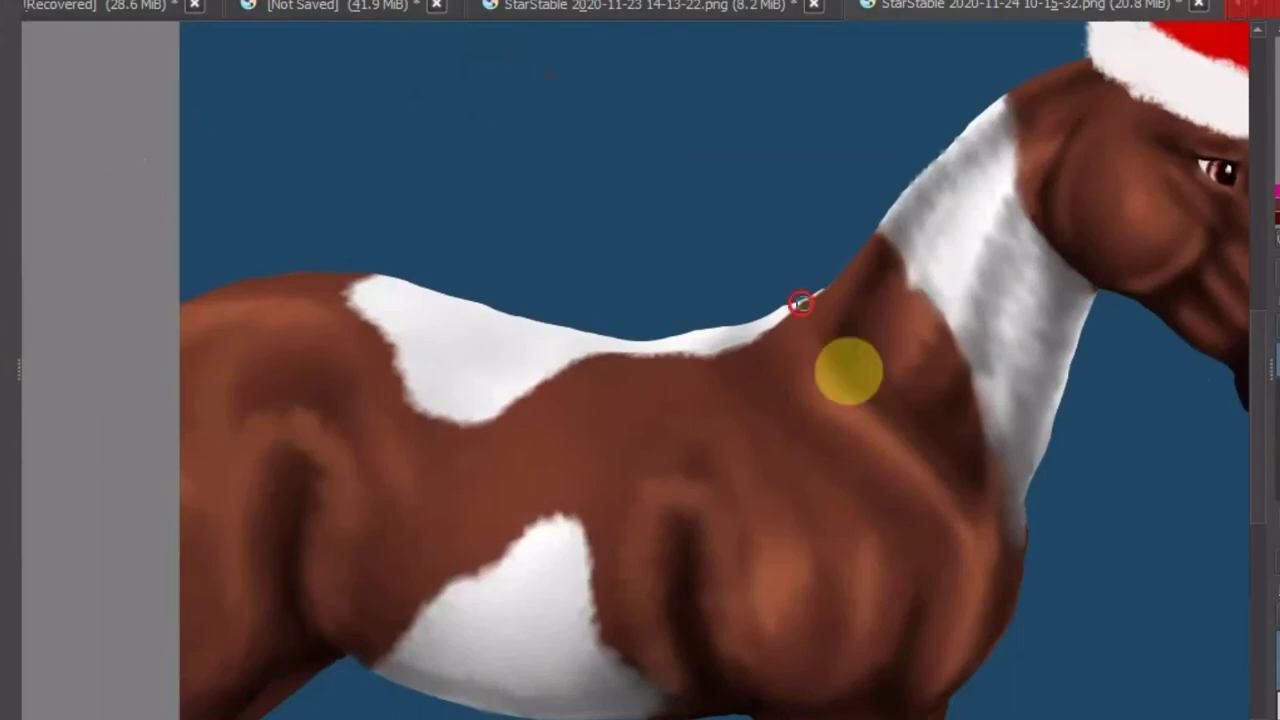
pyautogui.scroll(-3, 600, 400)
pyautogui.scroll(-4, 900, 570)
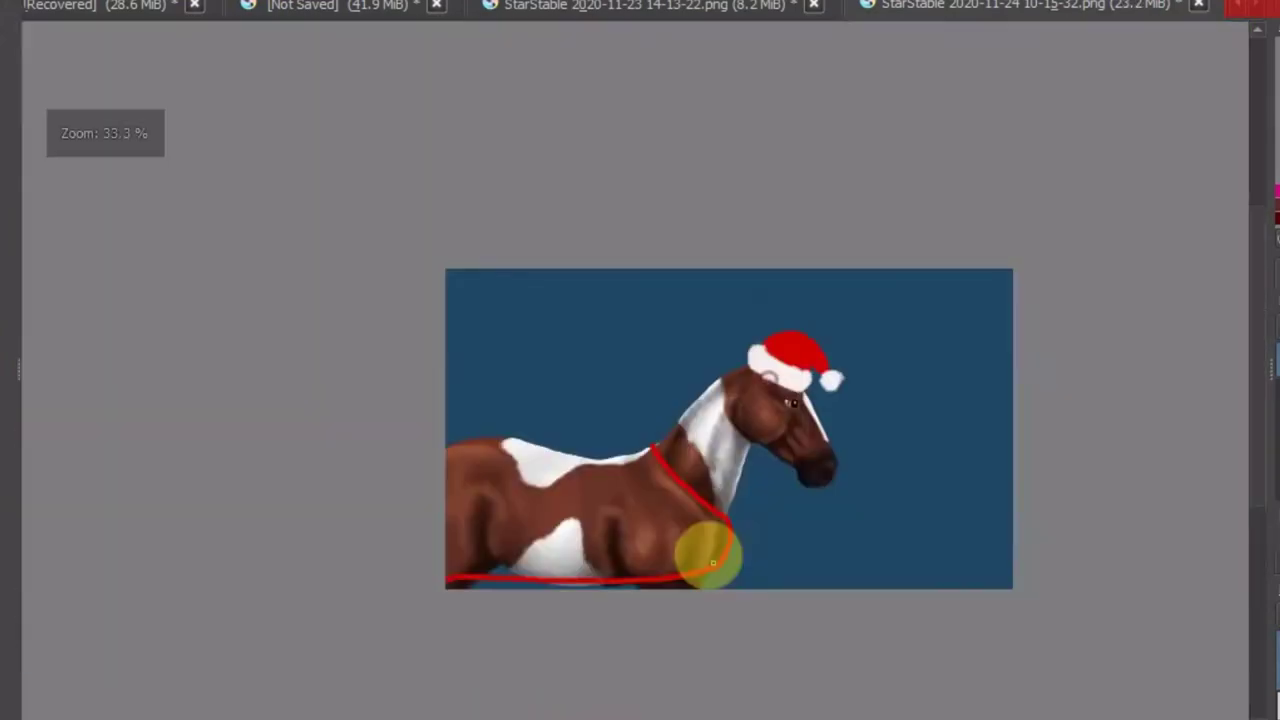
pyautogui.scroll(5, 700, 500)
pyautogui.moveTo(212, 352)
pyautogui.mouseDown()
pyautogui.moveTo(1128, 422)
pyautogui.moveTo(734, 534)
pyautogui.moveTo(762, 429)
pyautogui.mouseUp()
pyautogui.scroll(-2, 1128, 422)
pyautogui.scroll(-2, 734, 534)
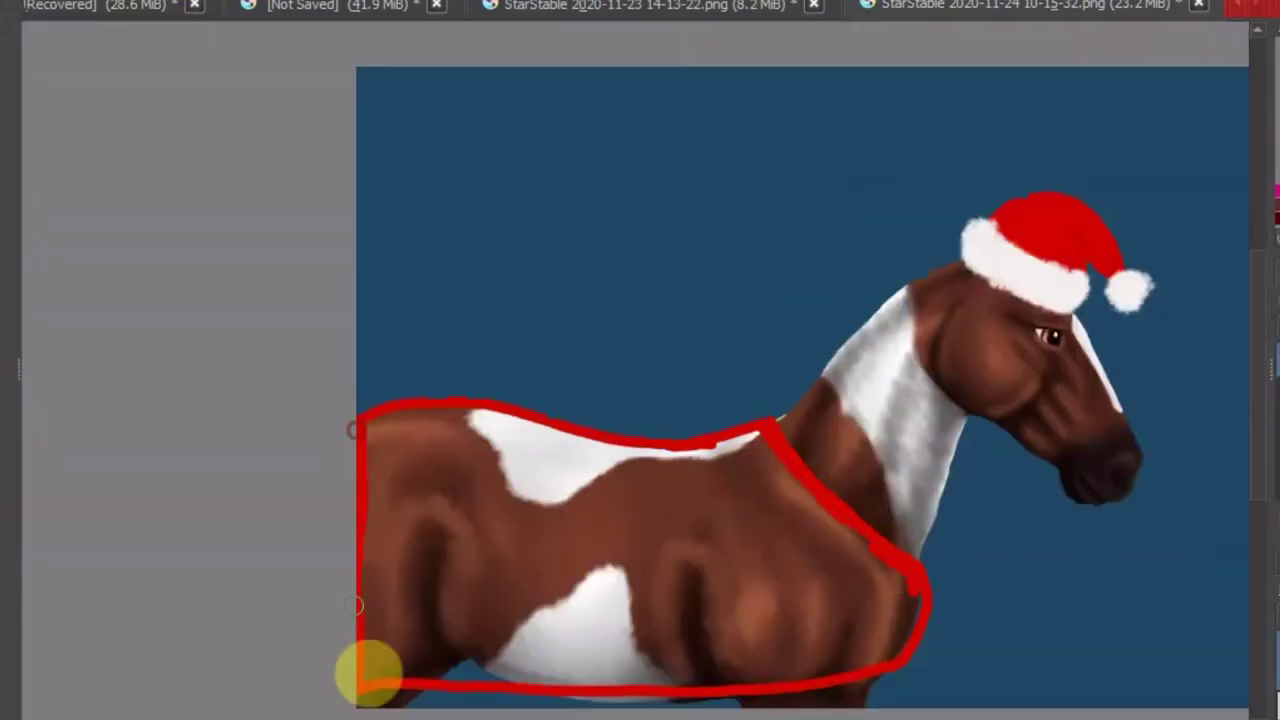
# Fill the blanket outline with solid red and paint over the gaps left along its edges
pyautogui.click(540, 615)
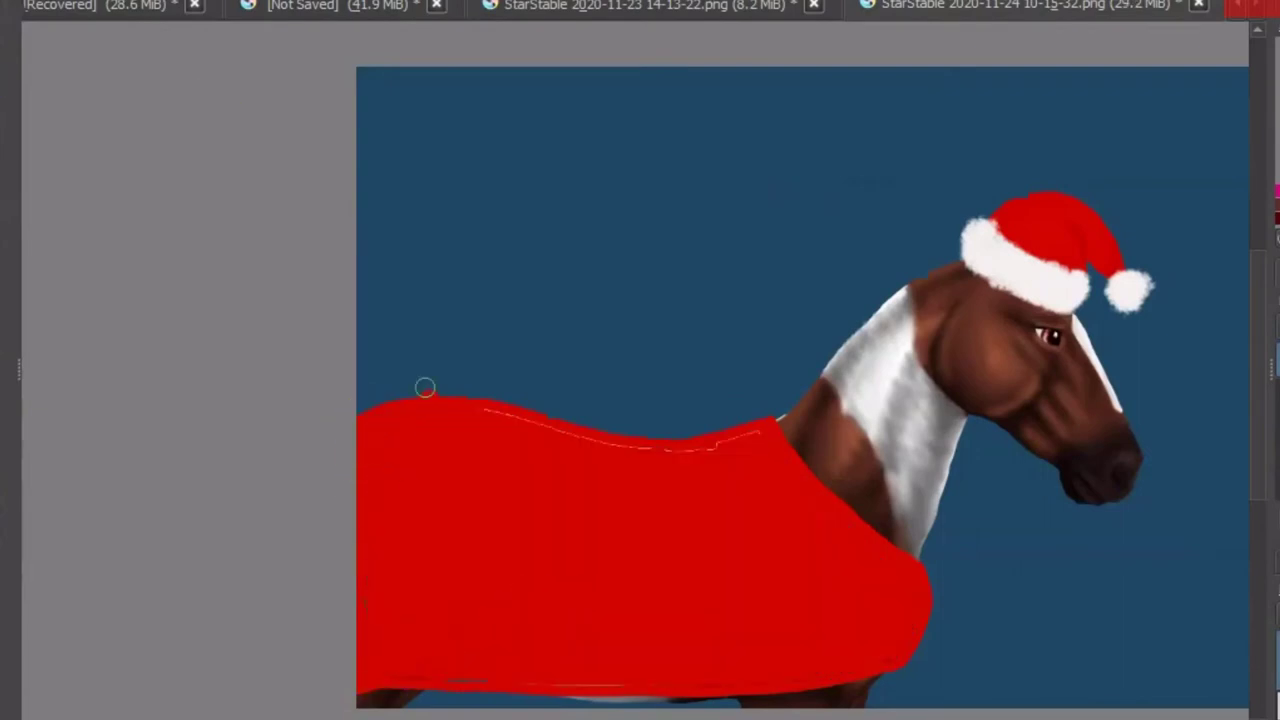
pyautogui.scroll(-3, 390, 421)
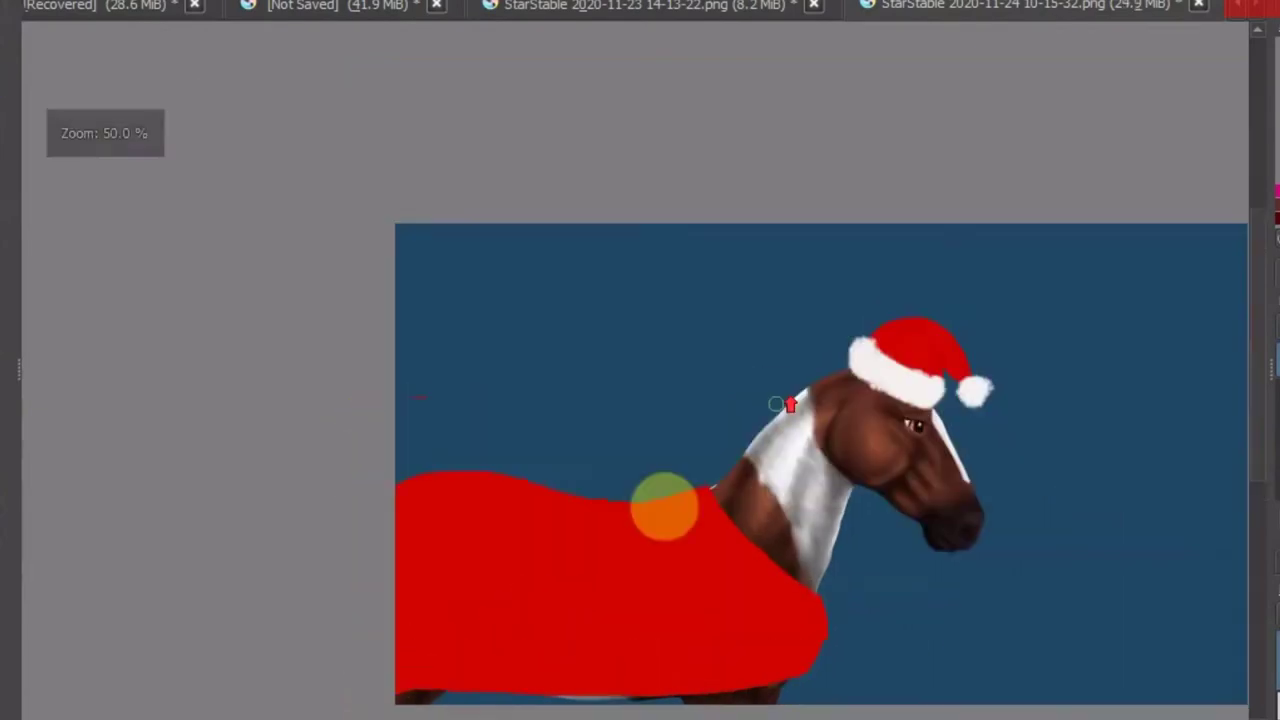
pyautogui.moveTo(663, 509); pyautogui.dragTo(634, 420)
pyautogui.scroll(3, 634, 420)
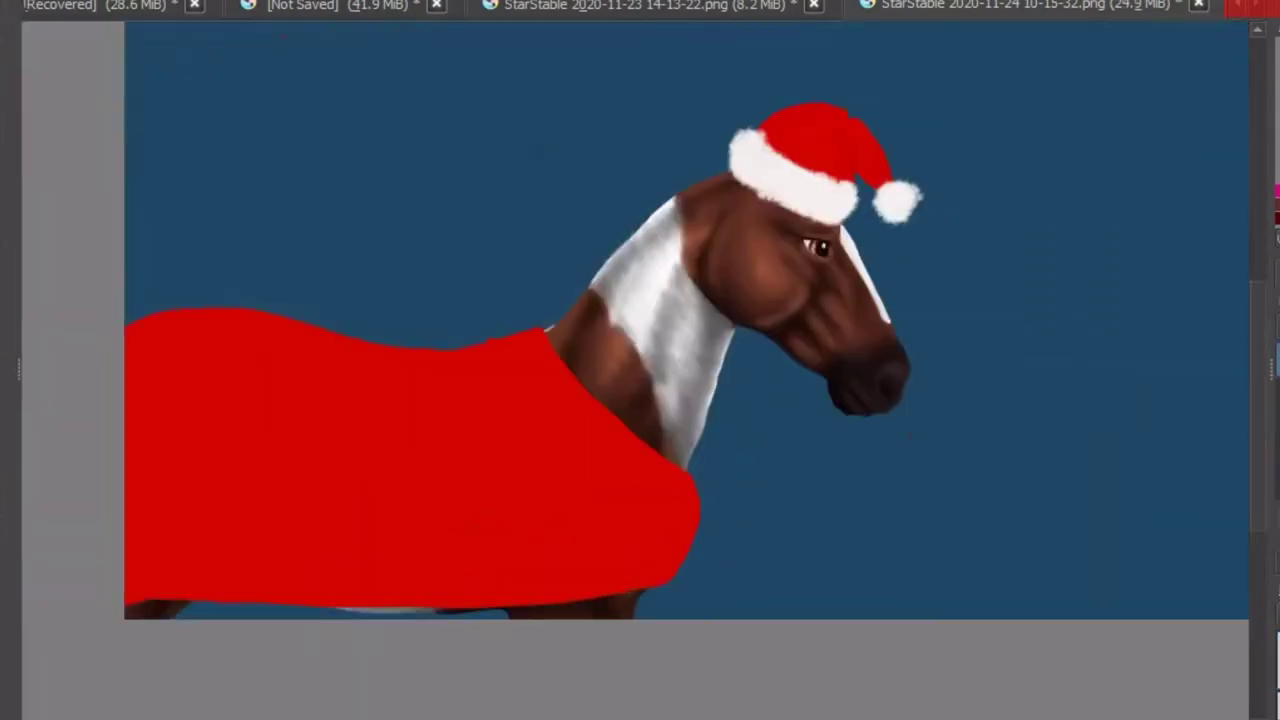
# Paint fluffy white trim along the blanket's neck edge and lower hem, undoing the strip along the back
pyautogui.moveTo(546, 338); pyautogui.dragTo(366, 343)
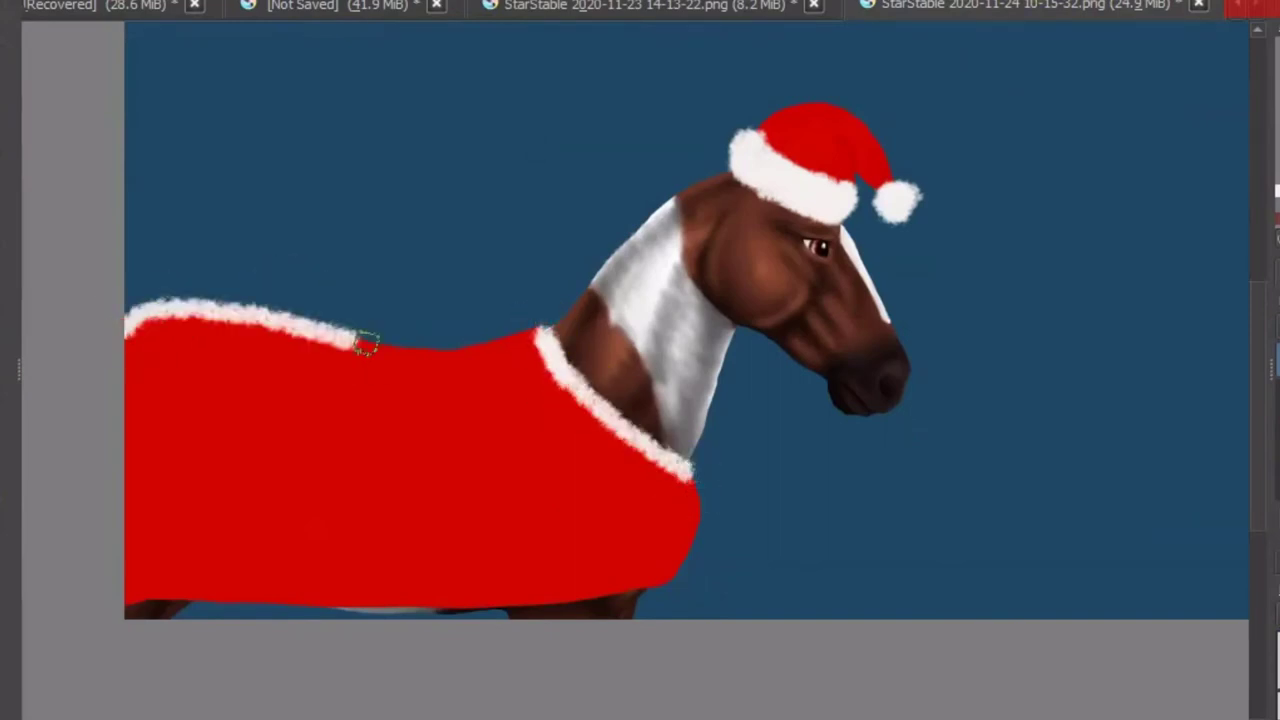
pyautogui.hotkey('ctrl', 'z')
pyautogui.moveTo(316, 603); pyautogui.dragTo(128, 605)
pyautogui.moveTo(668, 577); pyautogui.dragTo(686, 586)
pyautogui.scroll(-2, 1074, 468)
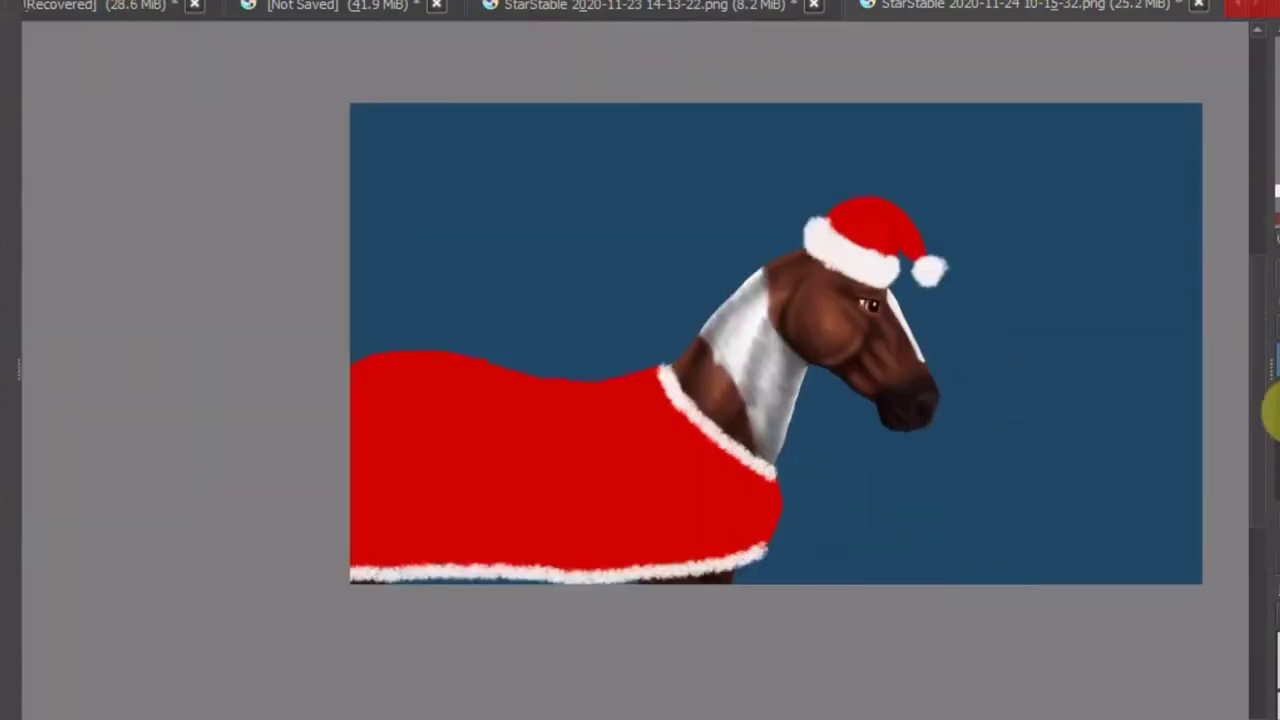
pyautogui.scroll(4, 753, 490)
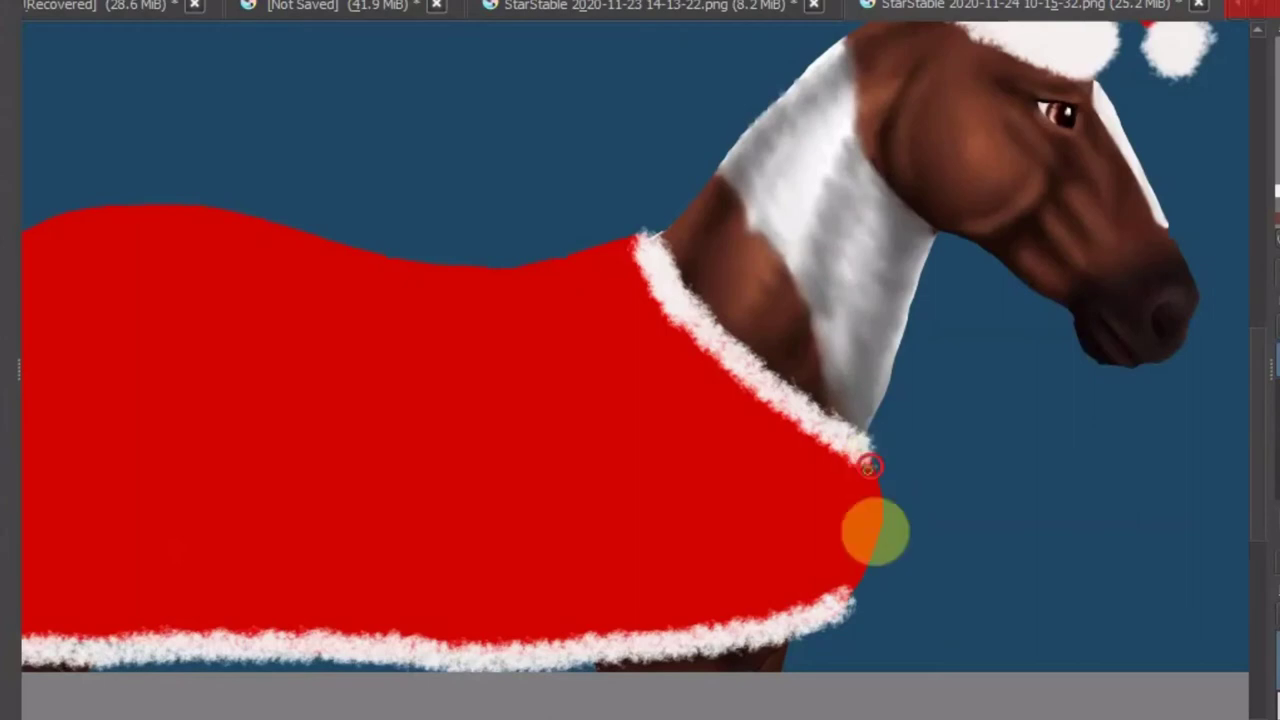
pyautogui.scroll(4, 617, 437)
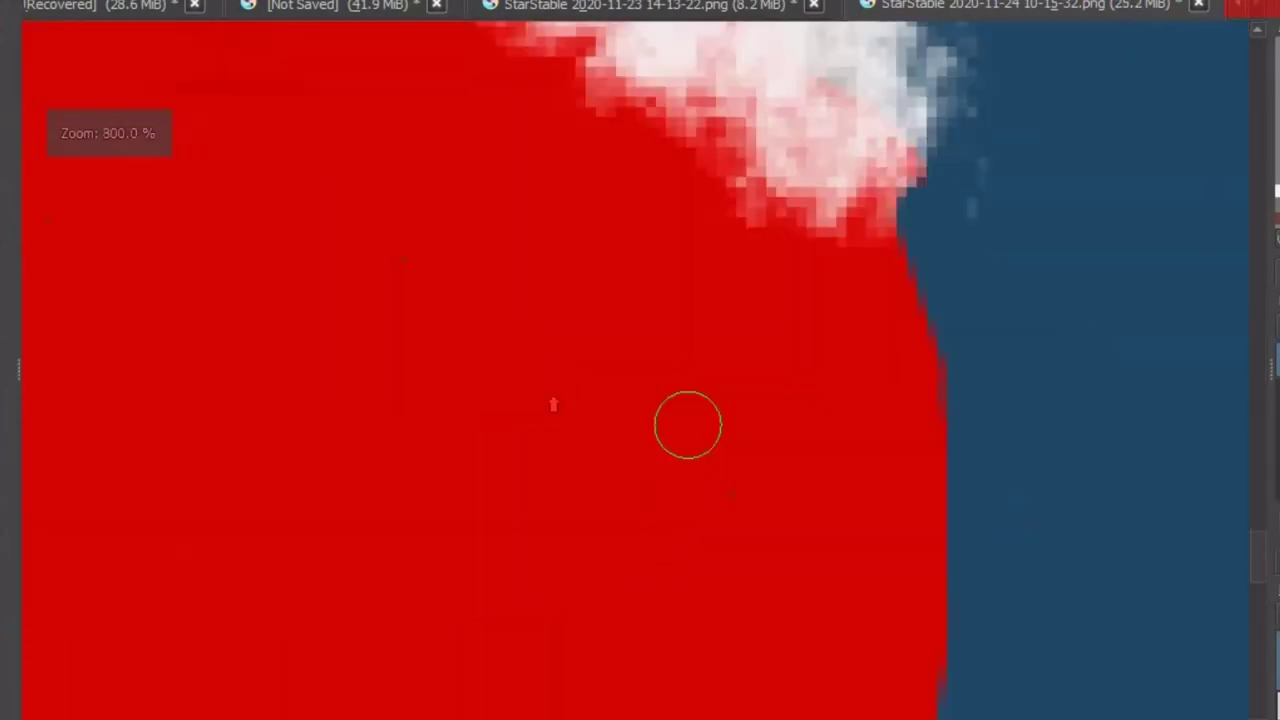
pyautogui.scroll(-6, 686, 426)
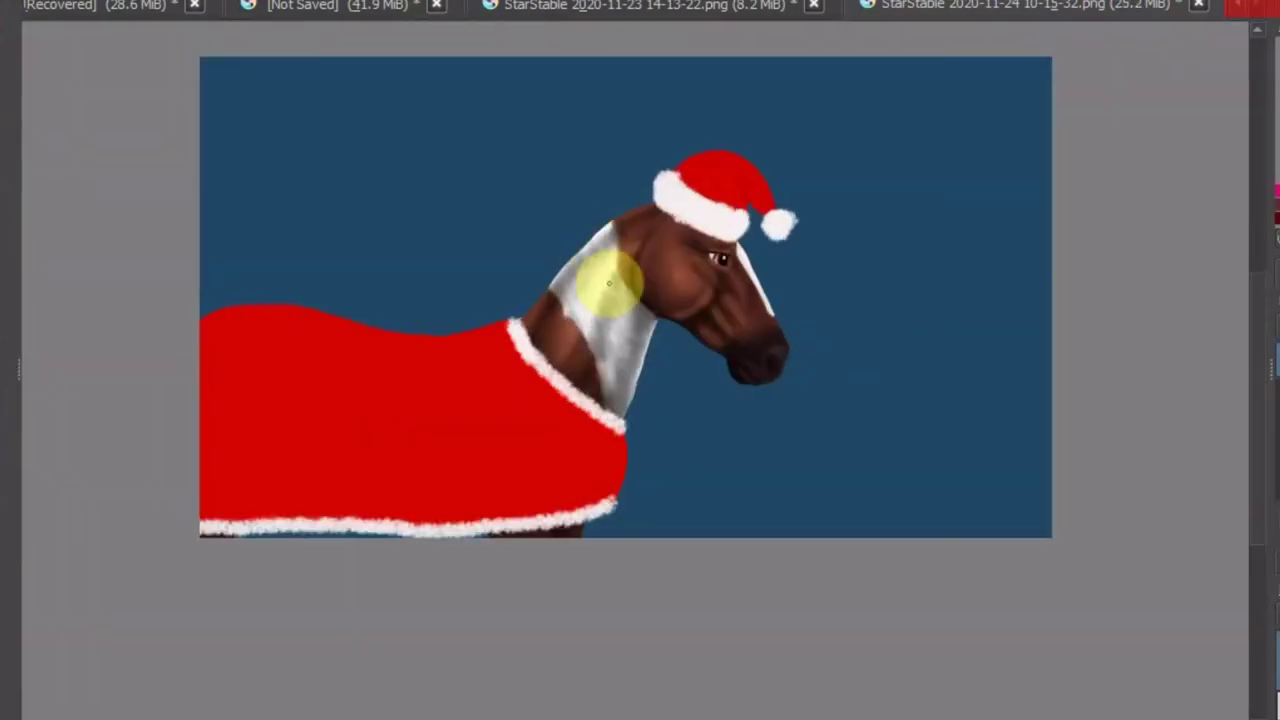
# Try to mirror the Santa hat so its pompom hangs over the back of the horse's neck, and enlarge it on the head
pyautogui.scroll(3, 608, 284)
pyautogui.moveTo(649, 160); pyautogui.dragTo(5, 330)
pyautogui.scroll(-1, 677, 346)
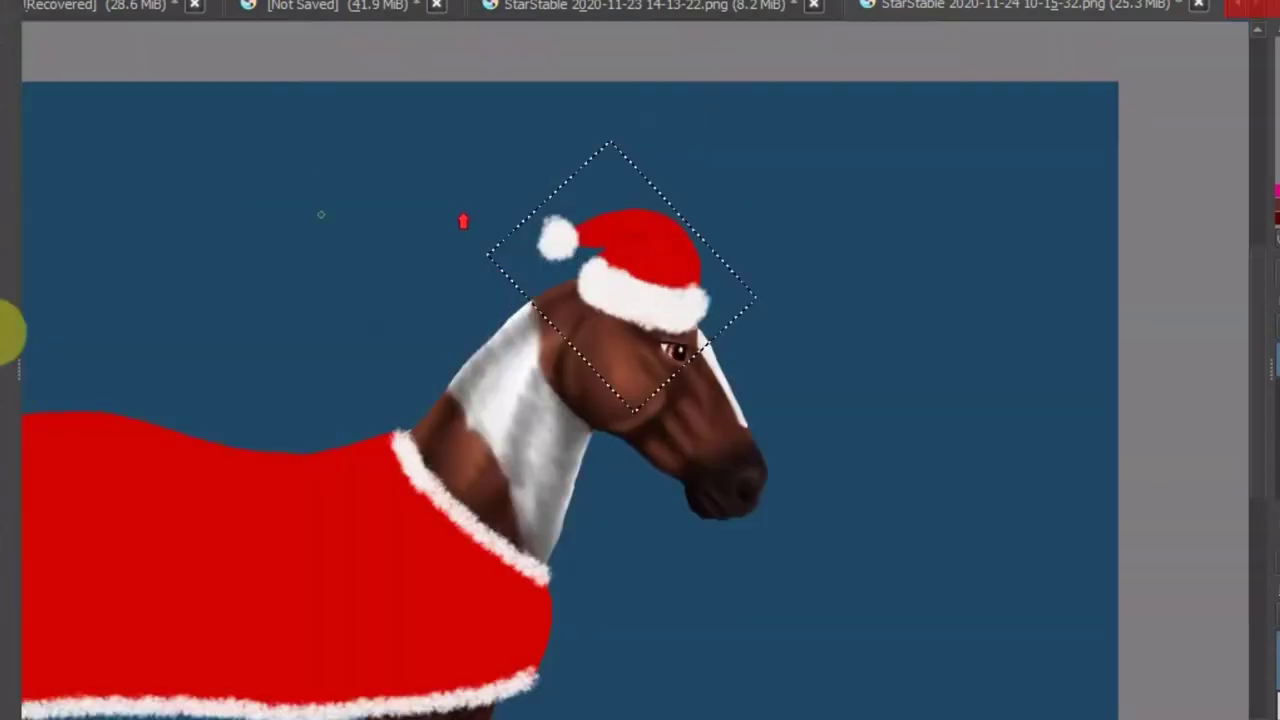
pyautogui.scroll(-2, 10, 280)
pyautogui.moveTo(510, 287); pyautogui.dragTo(471, 271)
pyautogui.scroll(2, 1030, 465)
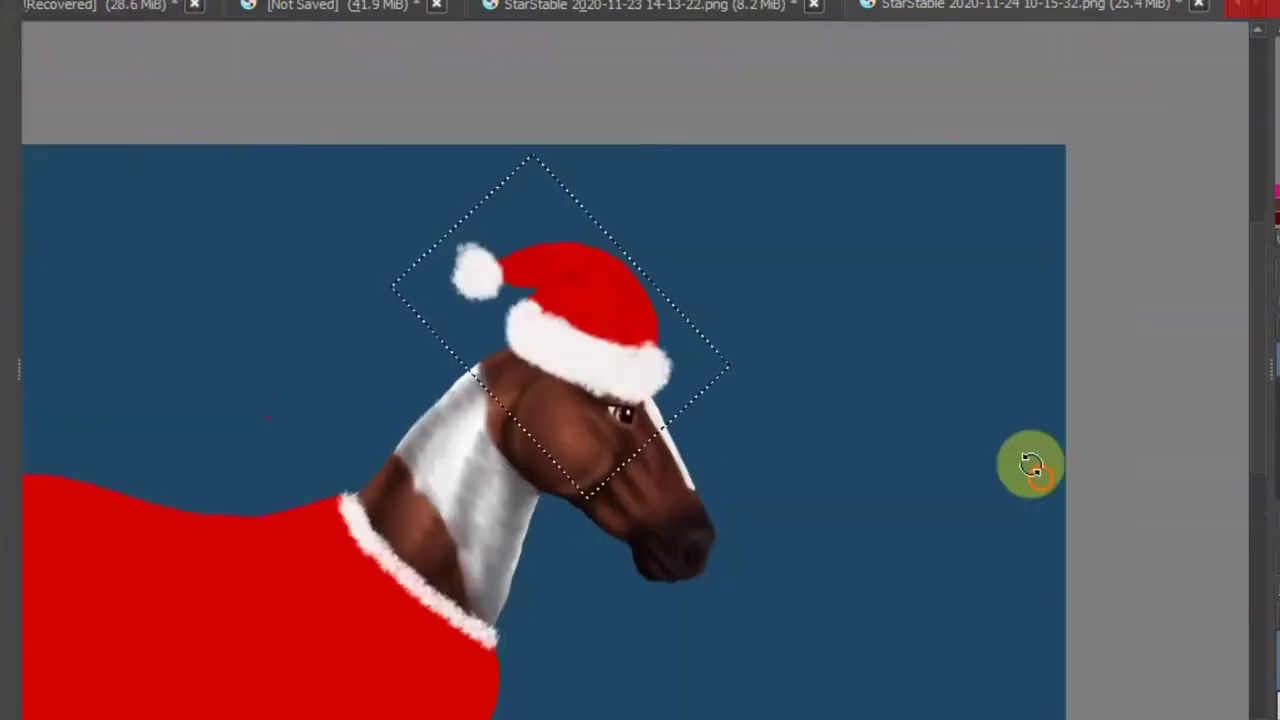
pyautogui.scroll(-4, 700, 486)
pyautogui.scroll(2, 243, 214)
pyautogui.scroll(-2, 480, 249)
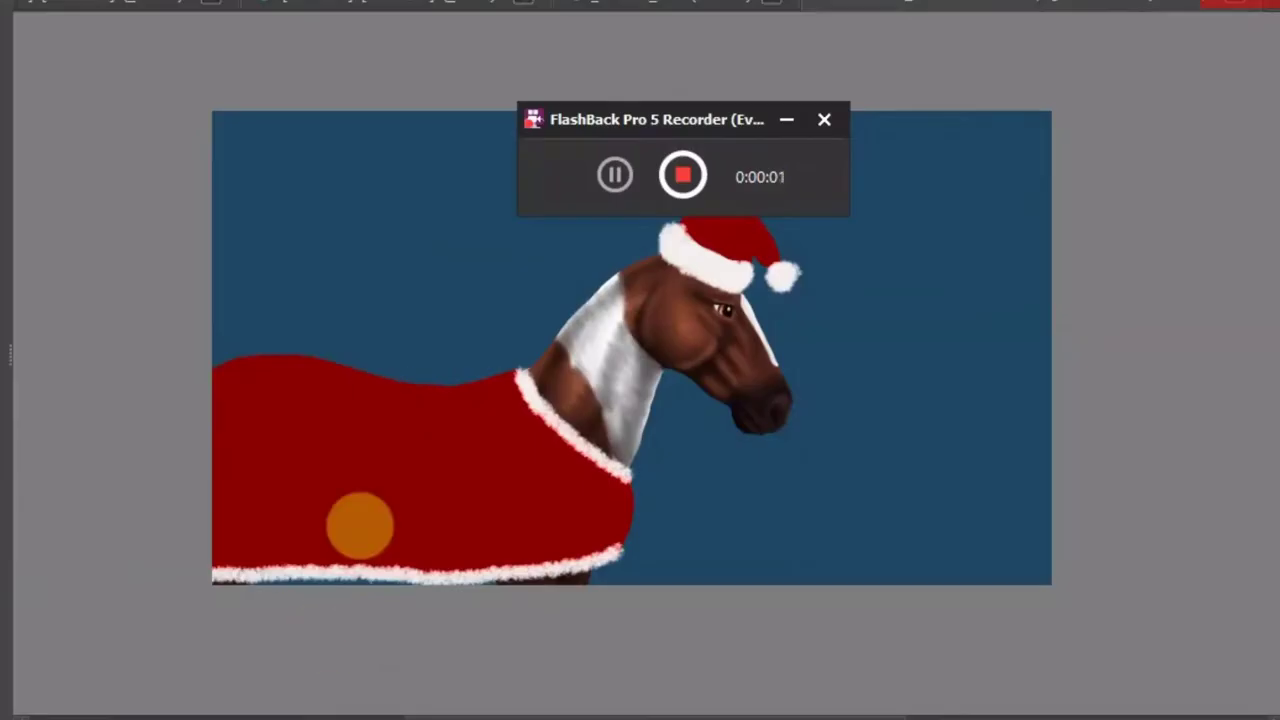
# Paint two crossing dark-red straps on the blanket's lower middle, running down over the white hem
pyautogui.scroll(5, 357, 523)
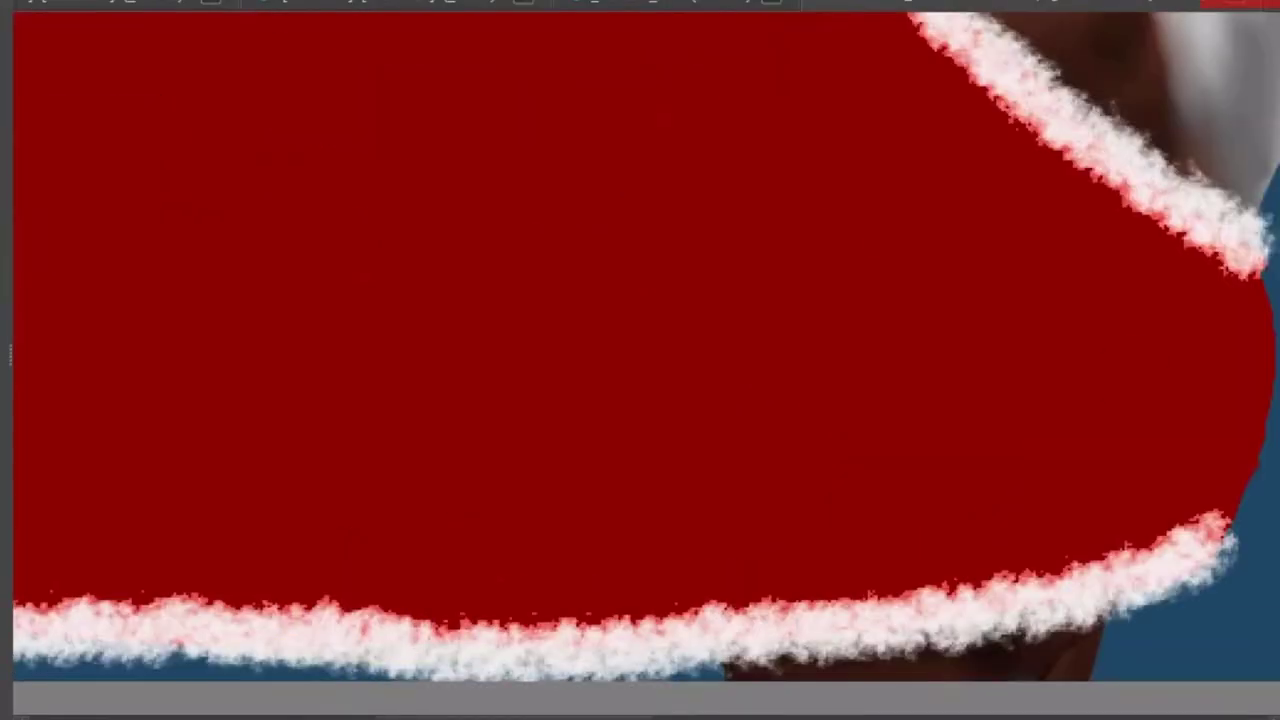
pyautogui.moveTo(345, 648); pyautogui.dragTo(586, 429)
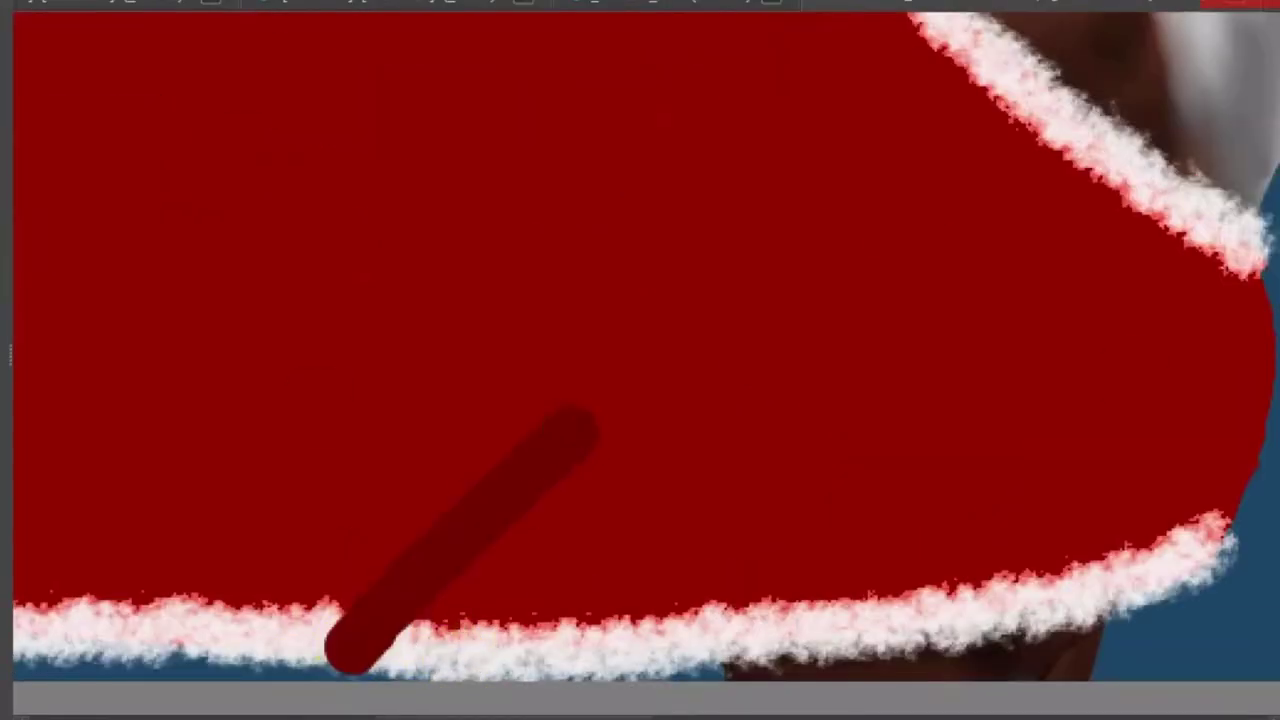
pyautogui.moveTo(257, 349); pyautogui.dragTo(560, 655)
pyautogui.hotkey('ctrl', 'z')
pyautogui.scroll(-1, 483, 440)
pyautogui.moveTo(340, 405); pyautogui.dragTo(520, 530)
pyautogui.scroll(1, 520, 530)
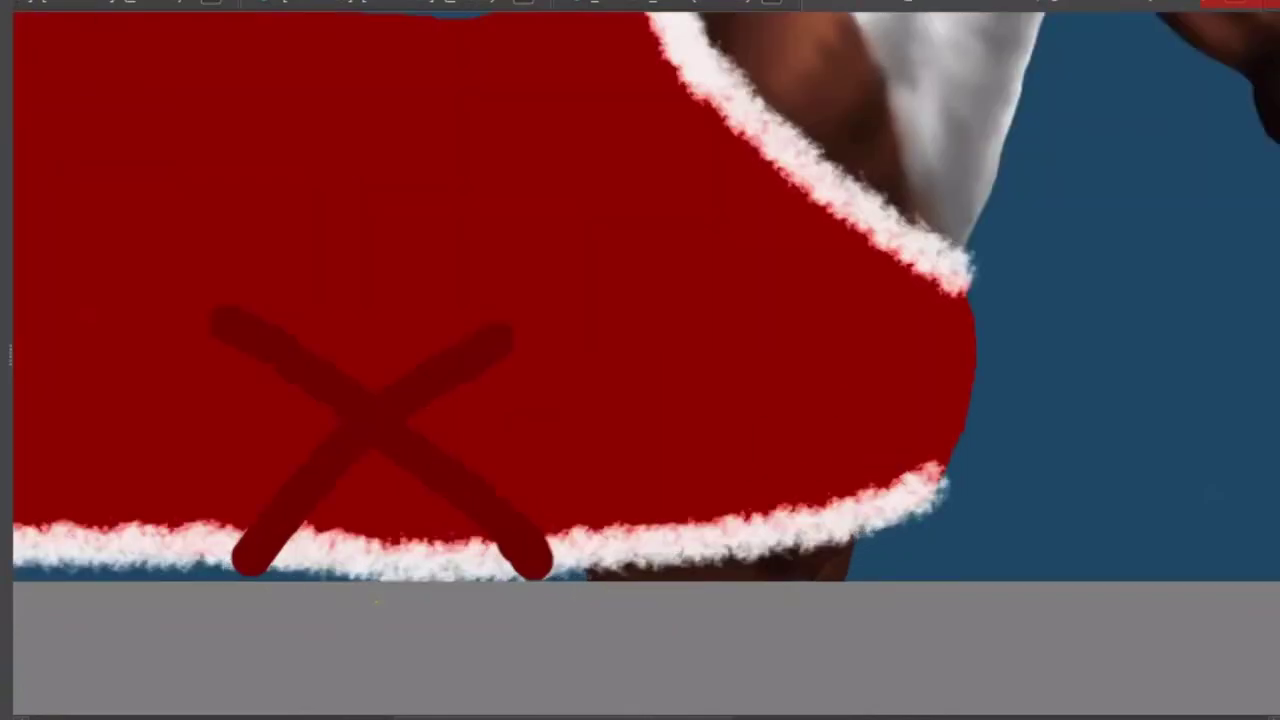
pyautogui.scroll(-2, 580, 514)
pyautogui.scroll(3, 617, 434)
pyautogui.scroll(-4, 842, 467)
pyautogui.scroll(3, 842, 467)
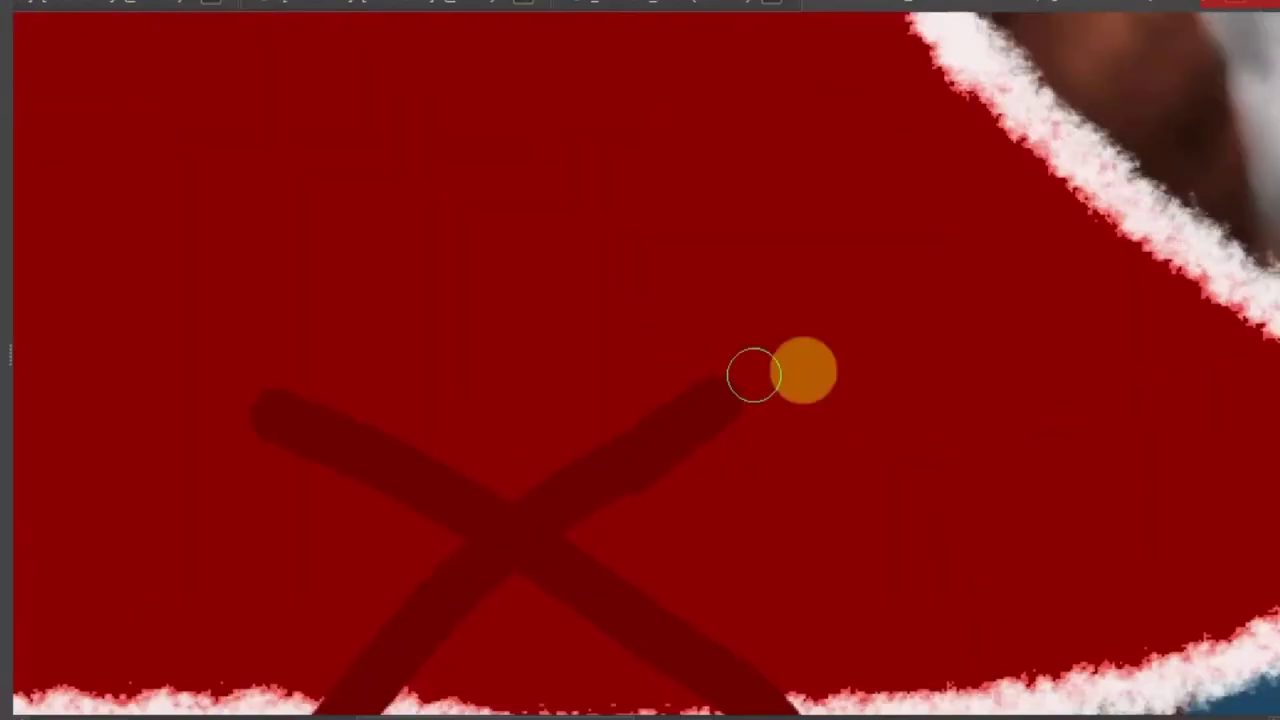
# Paint two short, slightly curved dark-red straps across the front of the blanket at the horse's chest
pyautogui.scroll(-2, 480, 466)
pyautogui.scroll(2, 770, 463)
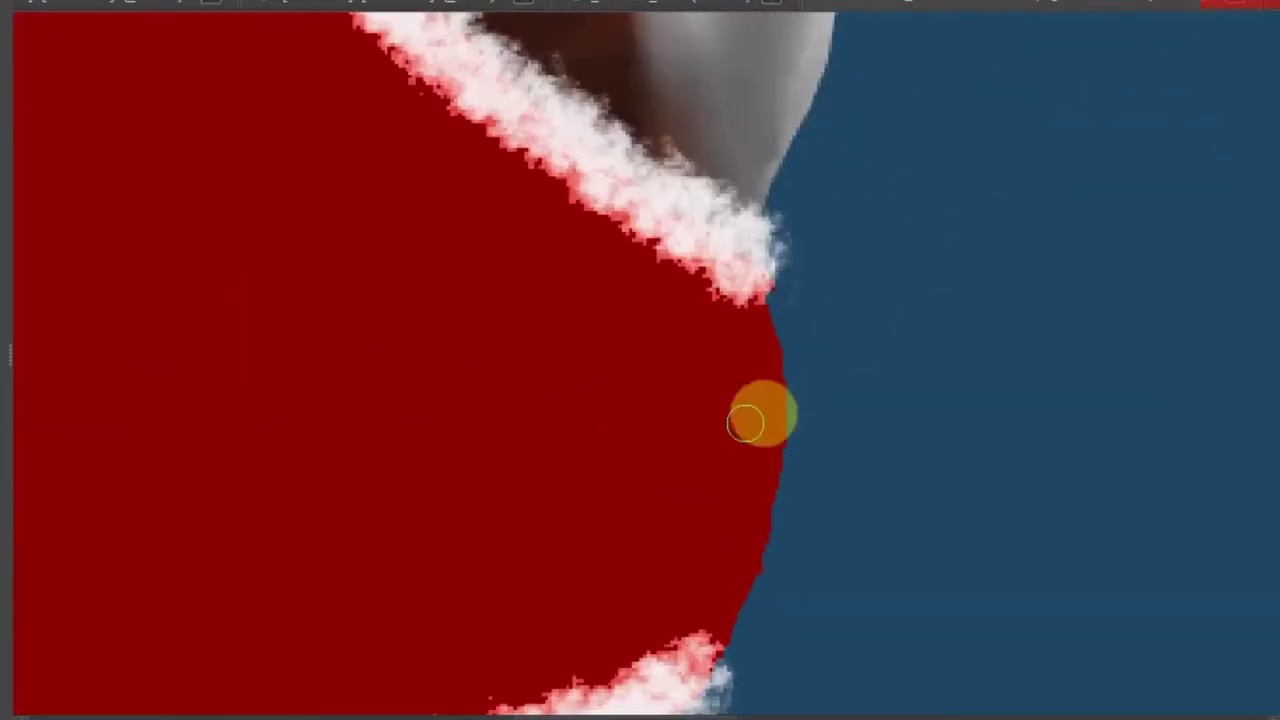
pyautogui.hotkey('ctrl', 'z')
pyautogui.moveTo(531, 457); pyautogui.dragTo(786, 457)
pyautogui.hotkey('ctrl', 'z')
pyautogui.moveTo(514, 430); pyautogui.dragTo(794, 428)
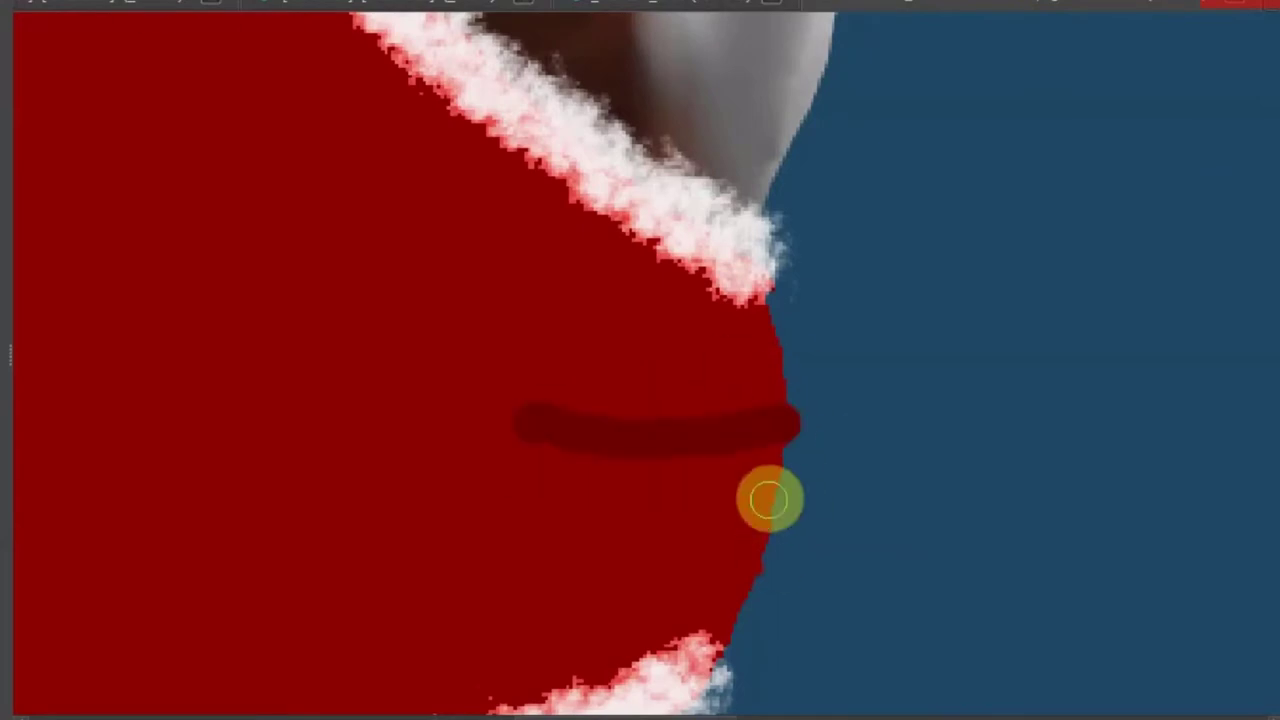
pyautogui.scroll(-4, 766, 500)
pyautogui.scroll(-1, 526, 351)
# Draw a small grey triangular buckle outline with a flat base on the blanket above the crossed straps
pyautogui.scroll(6, 329, 497)
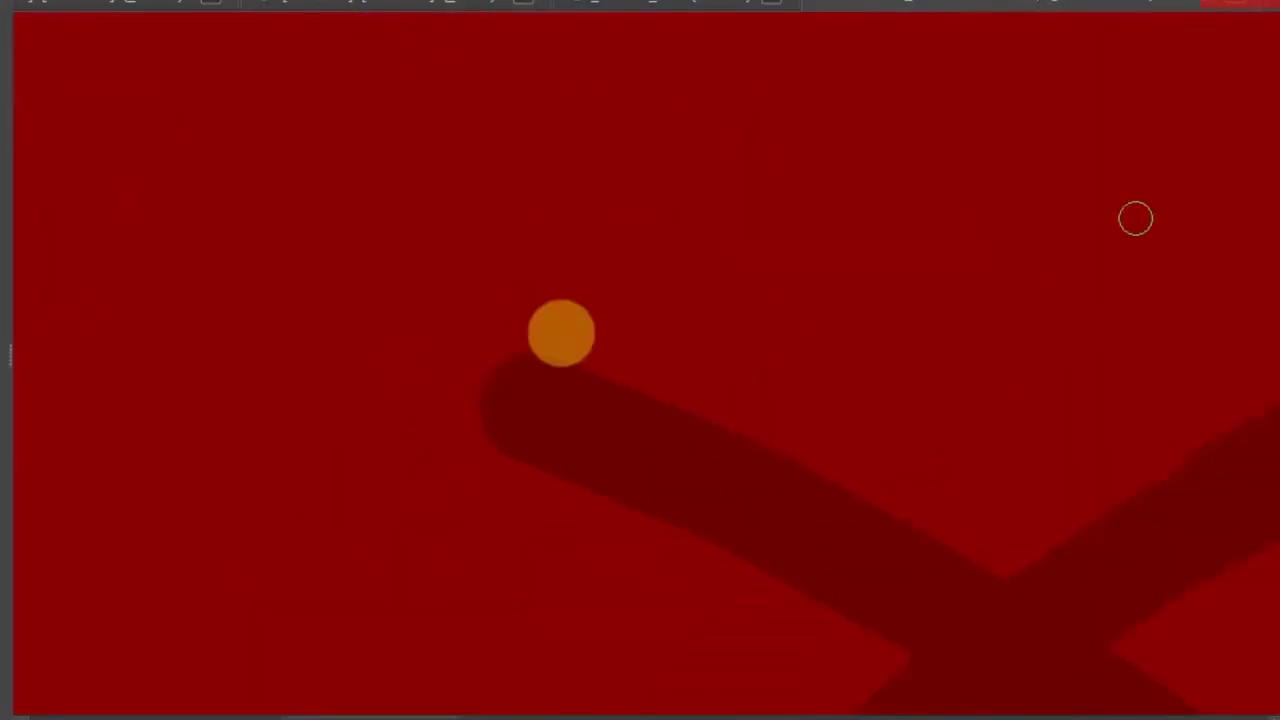
pyautogui.scroll(-3, 573, 261)
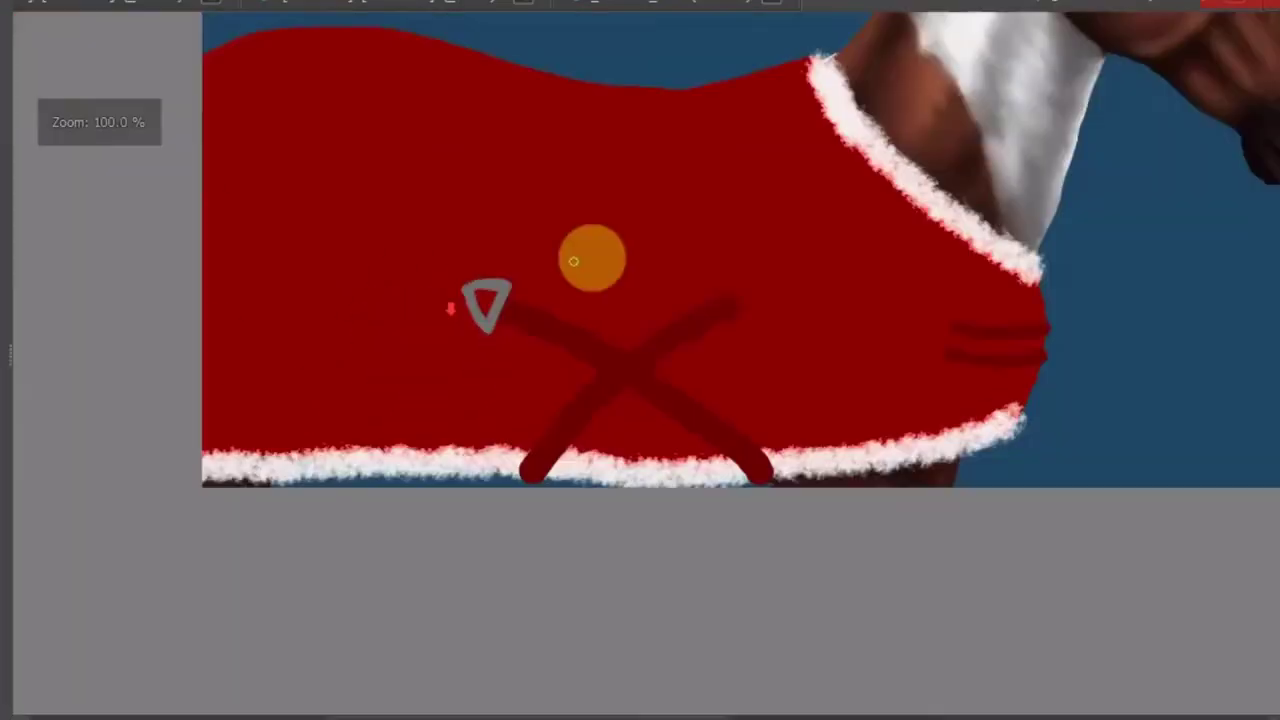
pyautogui.scroll(2, 573, 261)
pyautogui.moveTo(190, 255); pyautogui.dragTo(336, 255)
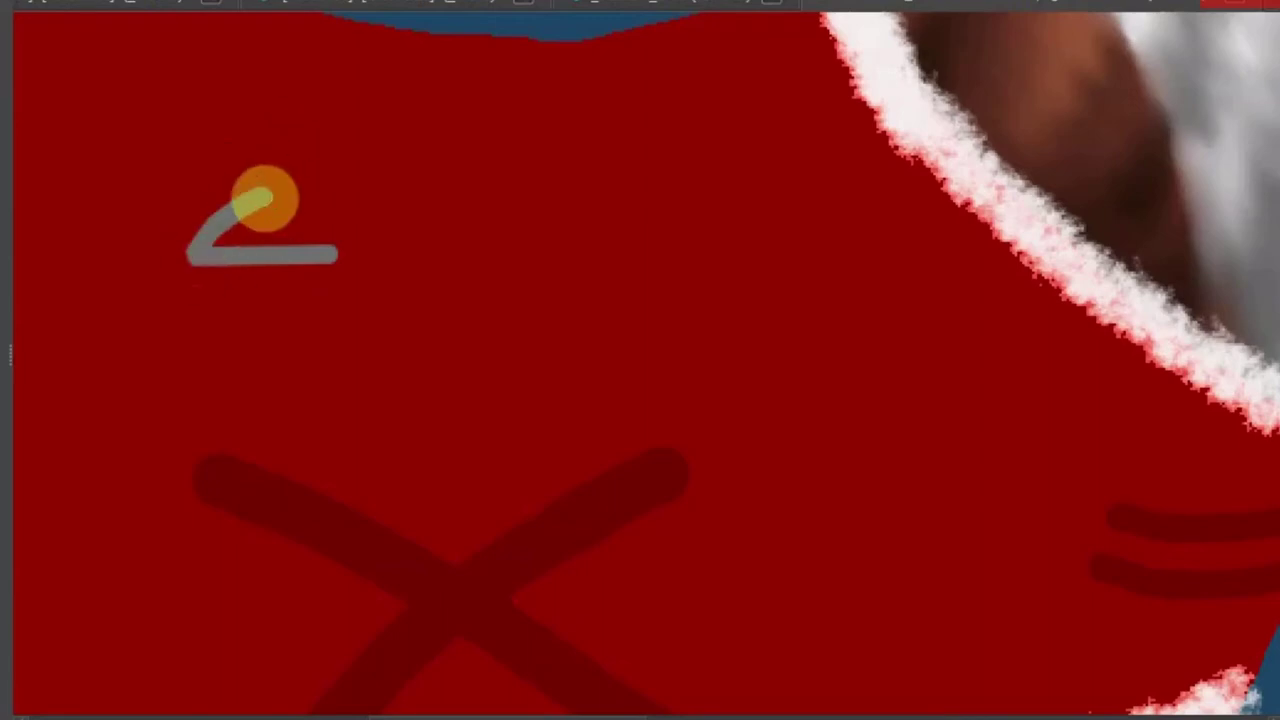
pyautogui.moveTo(265, 198); pyautogui.dragTo(336, 252)
pyautogui.scroll(-2, 466, 191)
# Add a flared grey knob on top of the triangular buckle, redoing its strokes until the shape fits
pyautogui.scroll(4, 466, 191)
pyautogui.moveTo(457, 329); pyautogui.dragTo(371, 143)
pyautogui.hotkey('ctrl', 'z')
pyautogui.moveTo(375, 245); pyautogui.dragTo(471, 305)
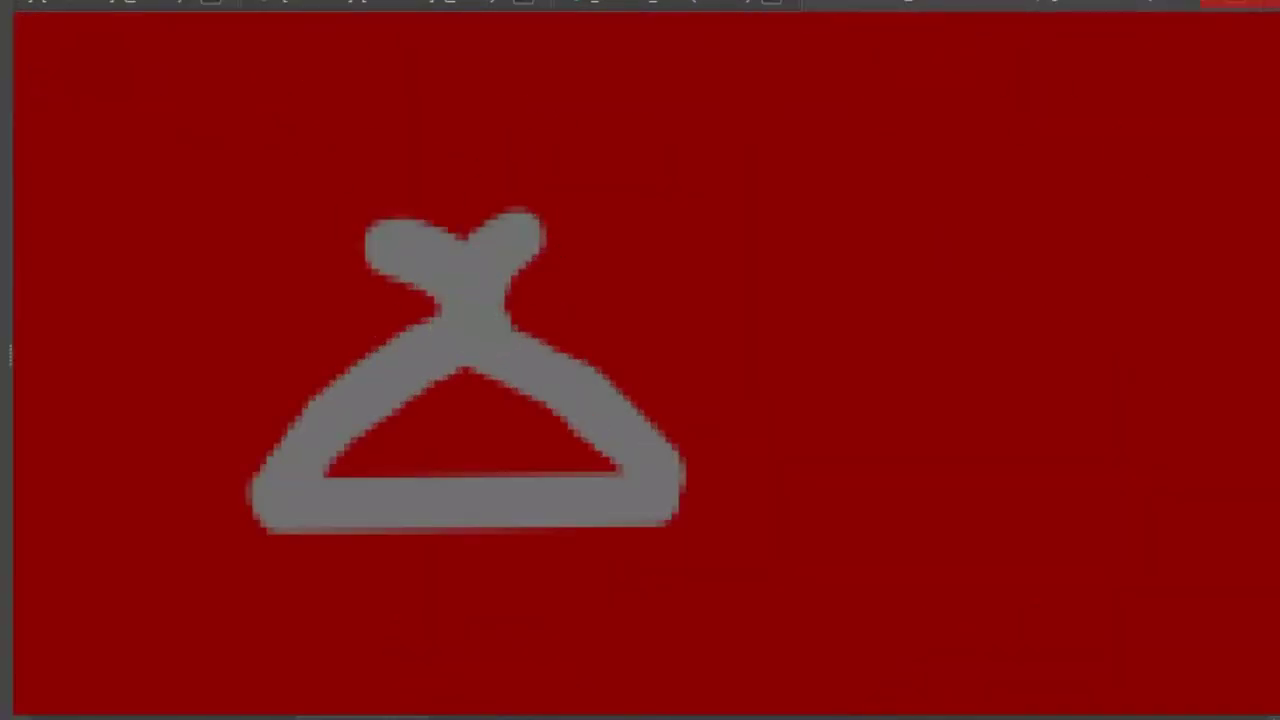
pyautogui.hotkey('ctrl', 'z')
pyautogui.scroll(-2, 623, 343)
pyautogui.scroll(2, 592, 429)
# Shade the left side of the buckle, its knob and half of the base in darker grey
pyautogui.scroll(2, 592, 429)
pyautogui.moveTo(562, 307); pyautogui.dragTo(635, 335)
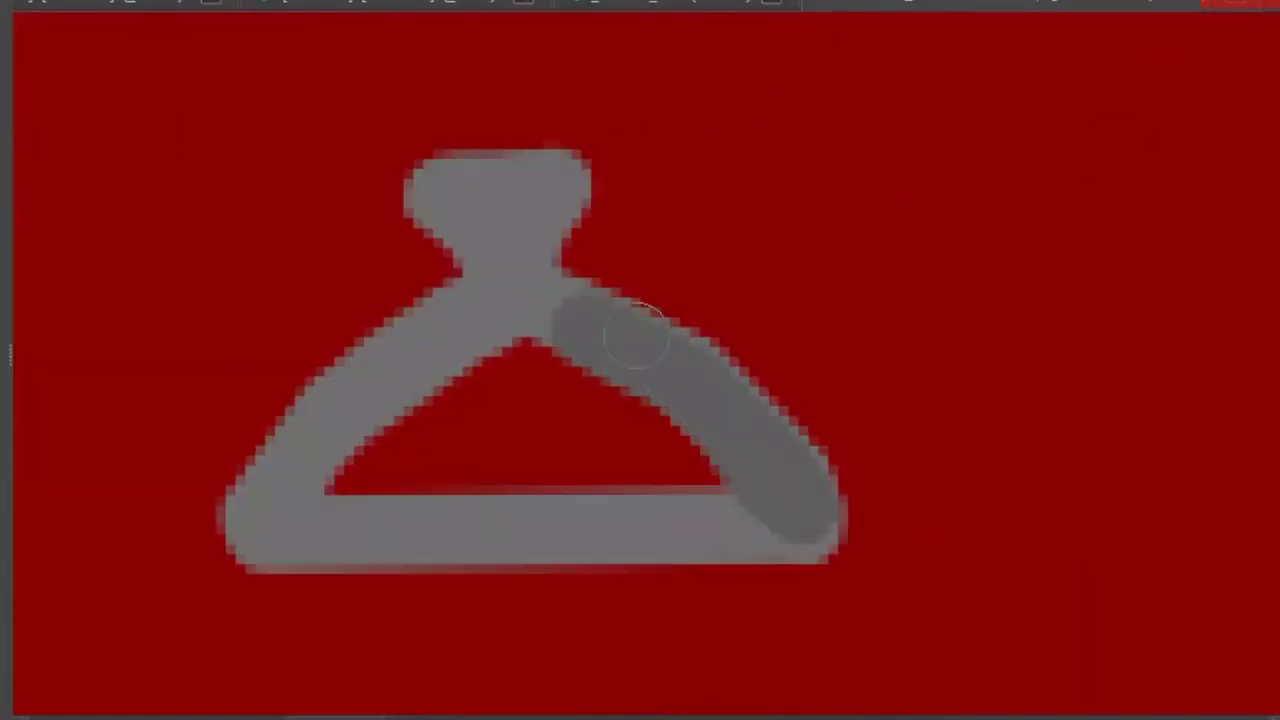
pyautogui.moveTo(528, 290); pyautogui.dragTo(271, 525)
pyautogui.hotkey('ctrl', 'z')
pyautogui.hotkey('ctrl', 'z')
pyautogui.moveTo(457, 314)
pyautogui.mouseDown()
pyautogui.moveTo(271, 514)
pyautogui.moveTo(588, 530)
pyautogui.mouseUp()
pyautogui.moveTo(491, 237)
pyautogui.mouseDown()
pyautogui.moveTo(463, 177)
pyautogui.moveTo(522, 300)
pyautogui.mouseUp()
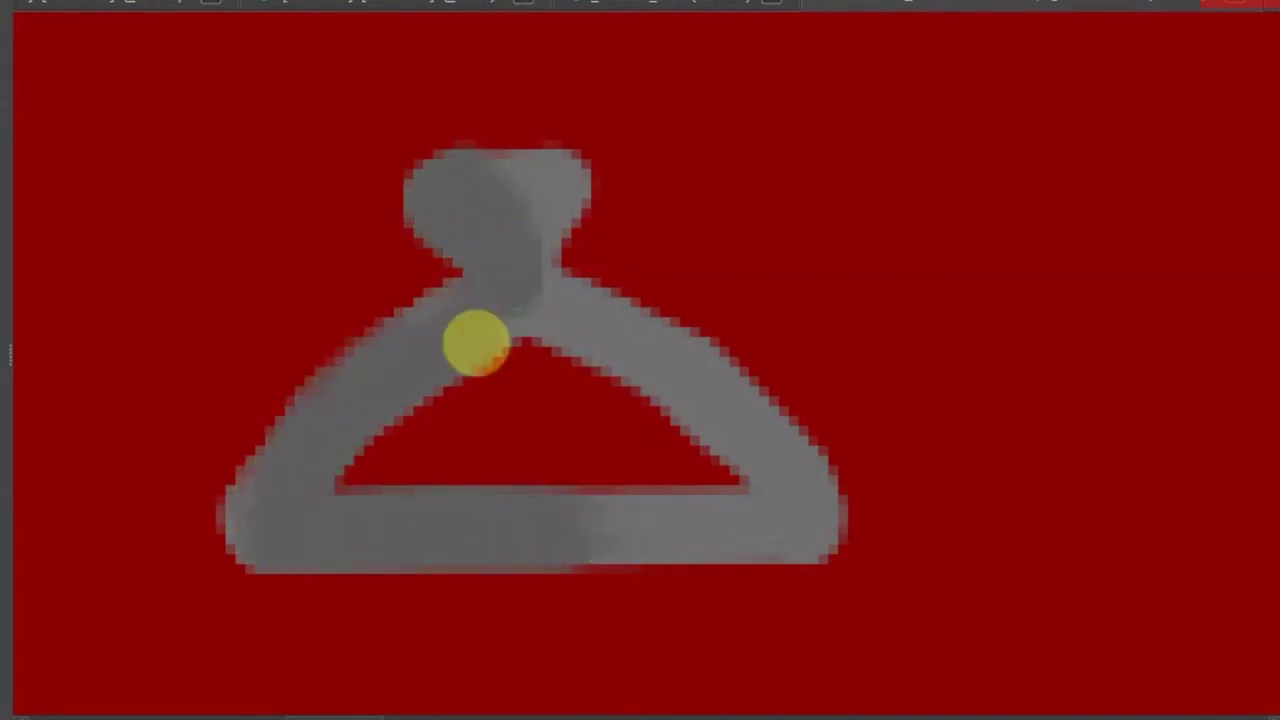
# Blend the buckle's dark shading into the lighter grey and deepen its lower-left corner
pyautogui.scroll(-2, 443, 530)
pyautogui.scroll(2, 406, 377)
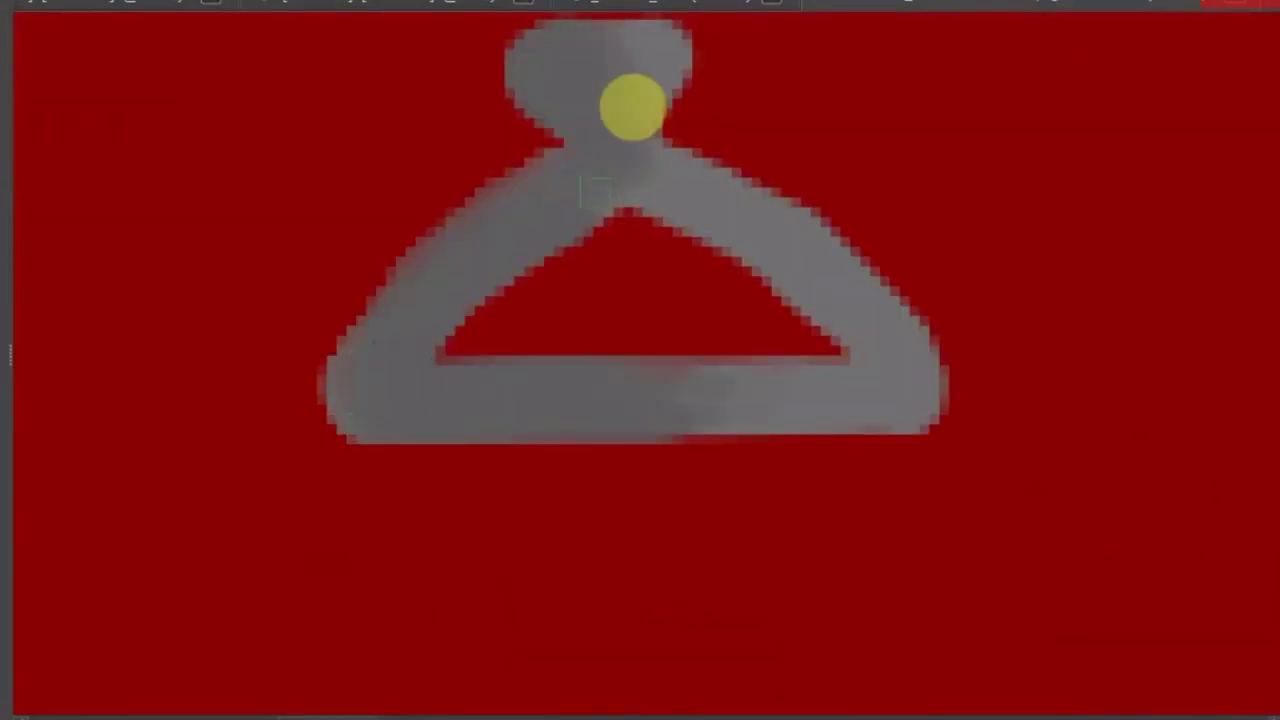
pyautogui.scroll(-2, 501, 243)
pyautogui.scroll(2, 536, 203)
pyautogui.scroll(-2, 536, 251)
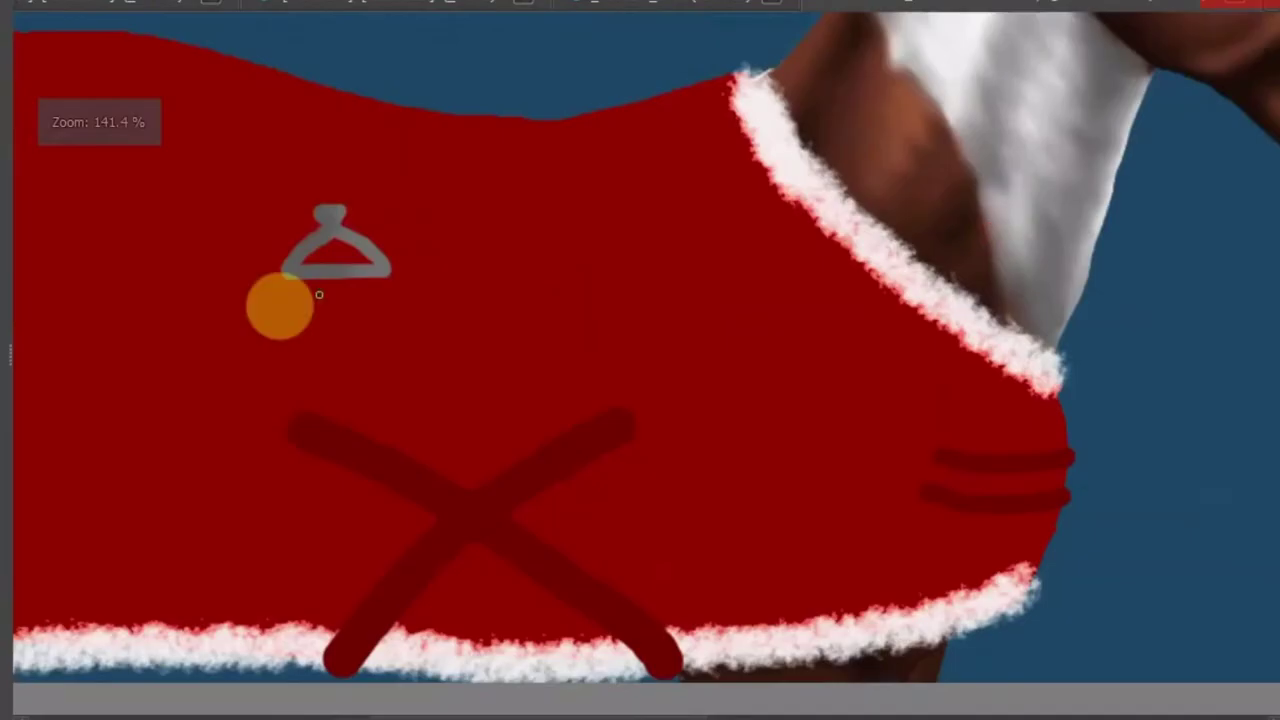
pyautogui.scroll(2, 277, 300)
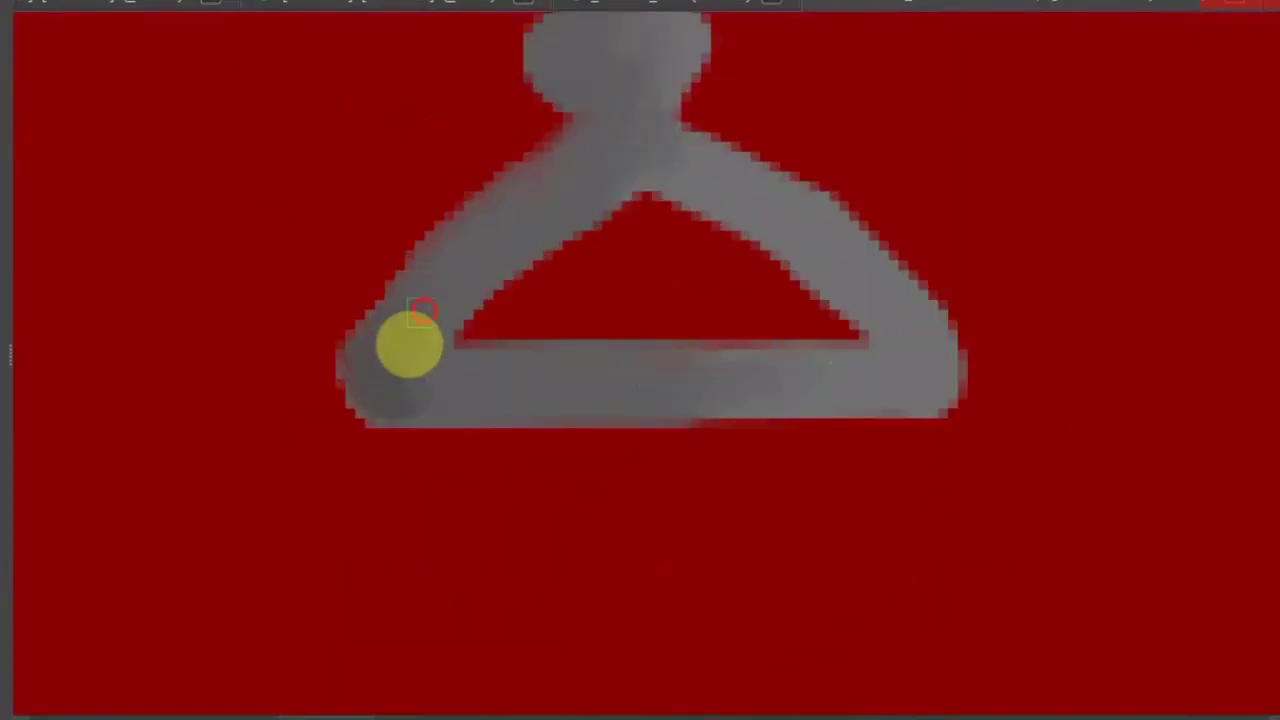
pyautogui.scroll(-2, 279, 346)
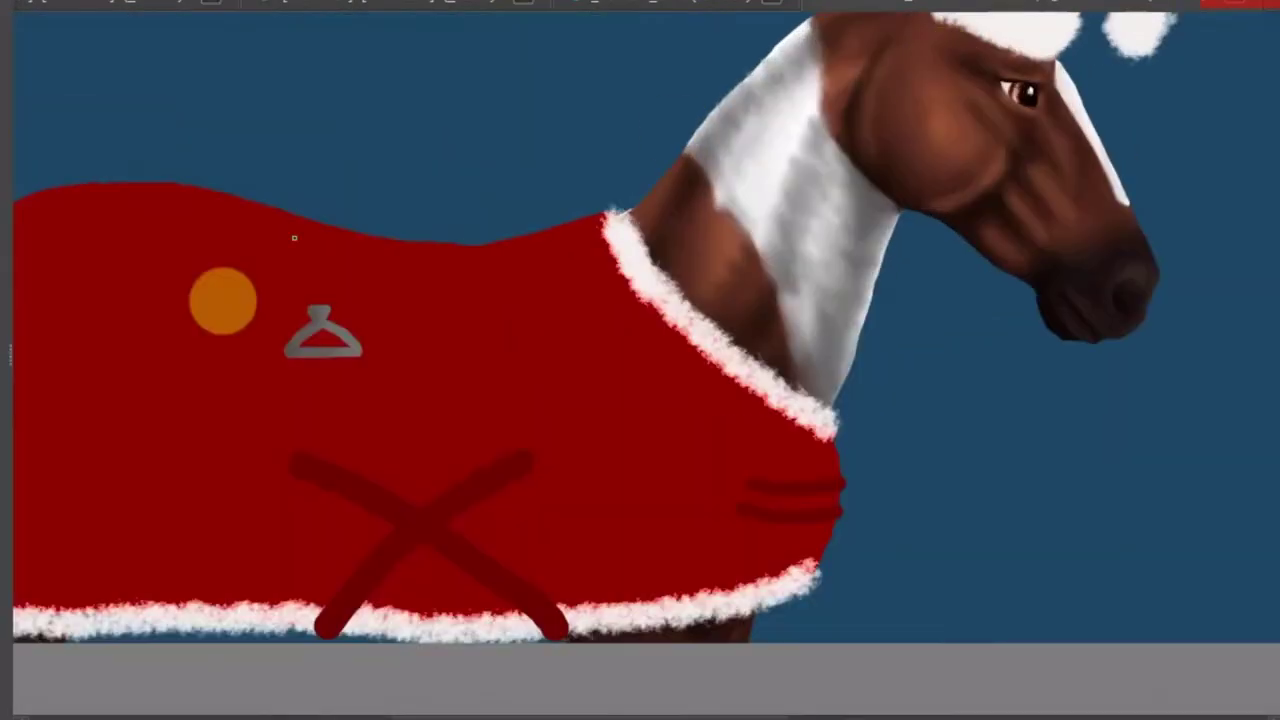
# Paint soft light-grey highlights along the right side of the buckle, its knob and the end of its base
pyautogui.scroll(2, 448, 290)
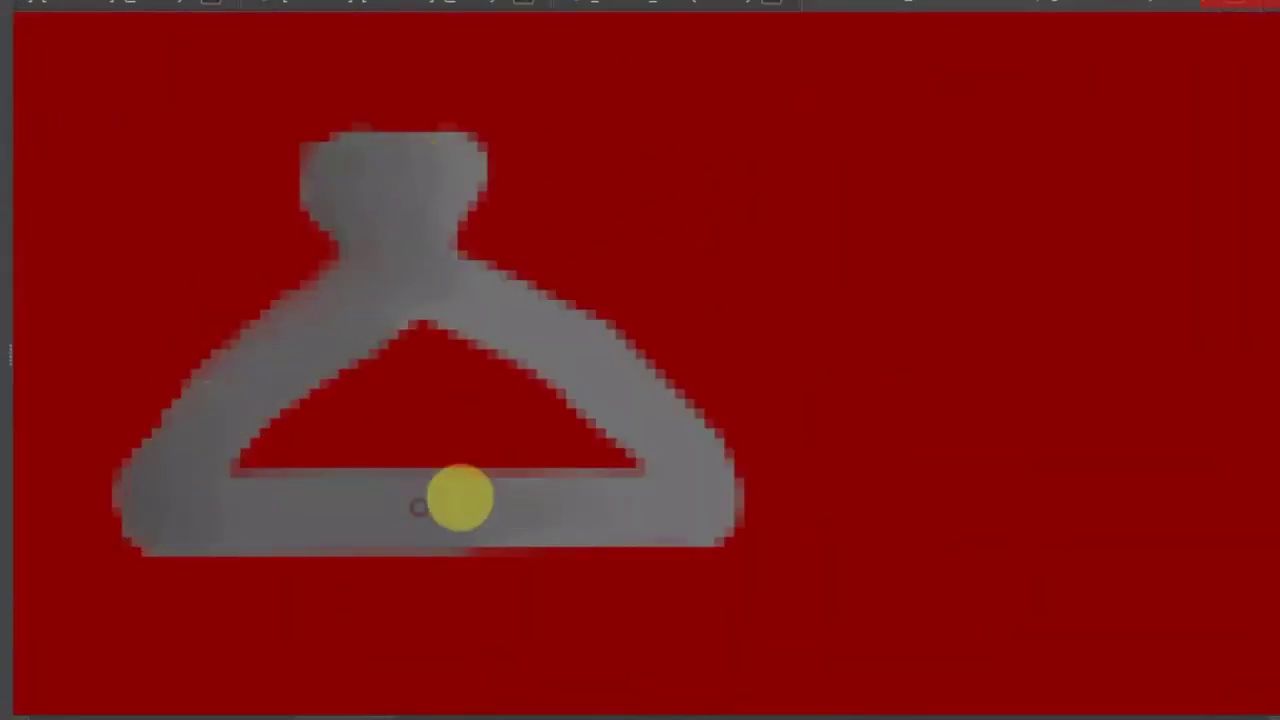
pyautogui.moveTo(445, 165); pyautogui.dragTo(440, 235)
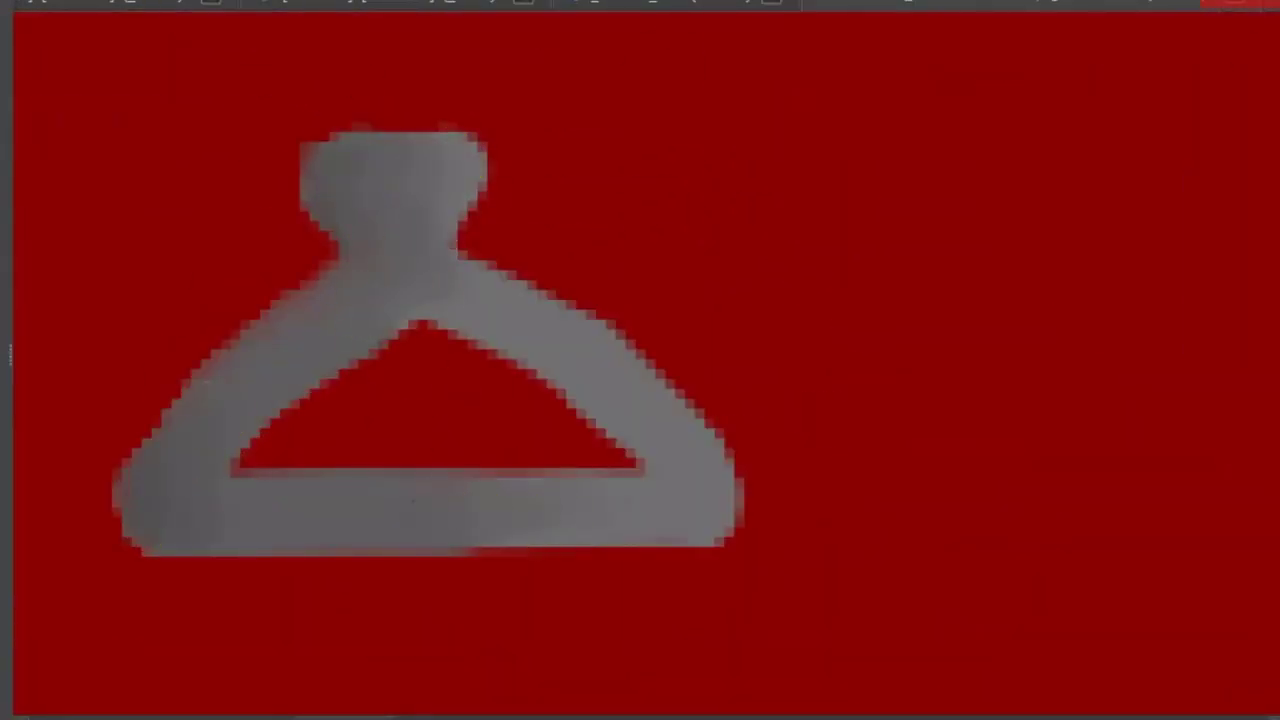
pyautogui.moveTo(585, 535); pyautogui.dragTo(503, 288)
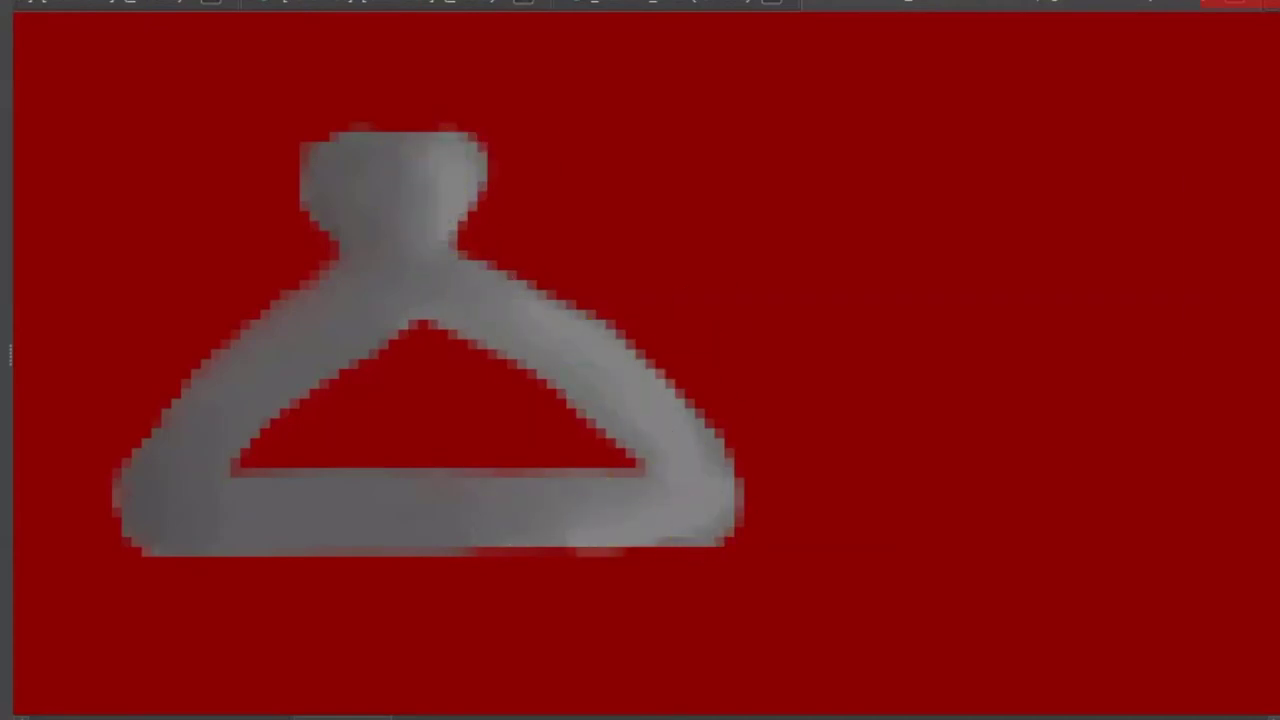
pyautogui.click(735, 515)
pyautogui.moveTo(445, 157); pyautogui.dragTo(484, 425)
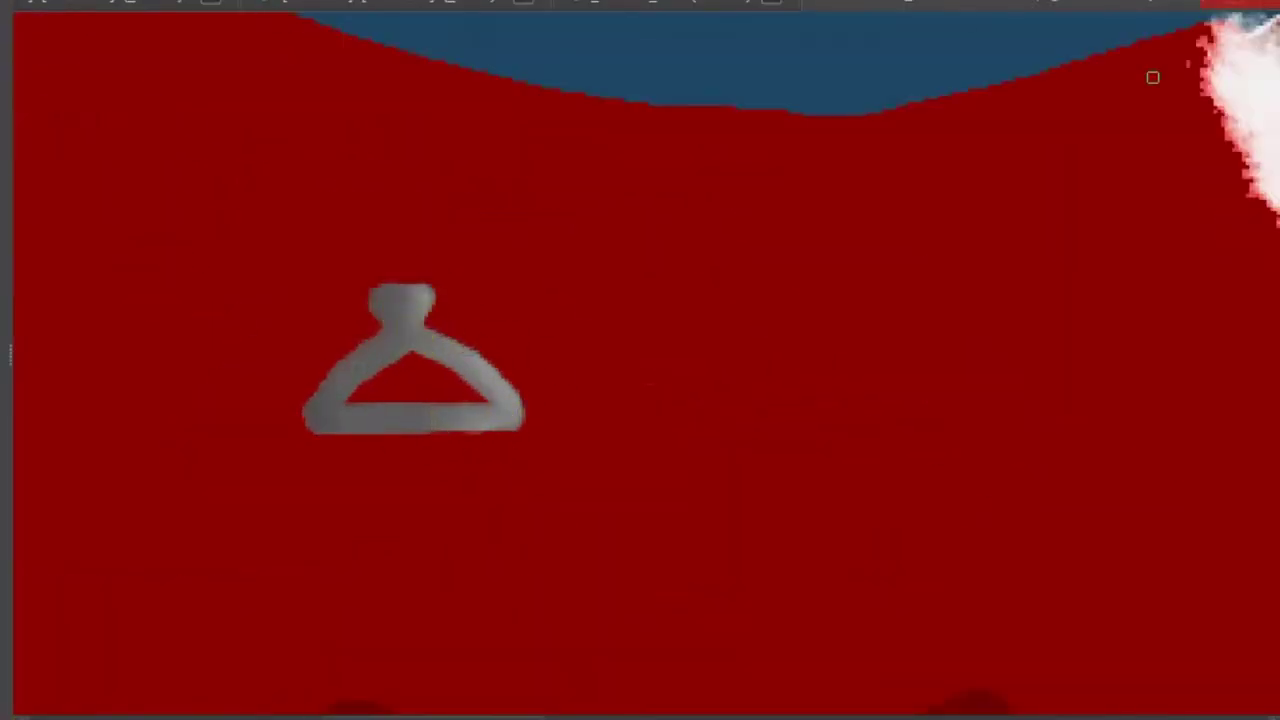
# Duplicate the buckle, then rotate the copy and place it at the rear upper end of the crossed straps
pyautogui.hotkey('ctrl', 'alt', 'j')
pyautogui.hotkey('ctrl', 't')
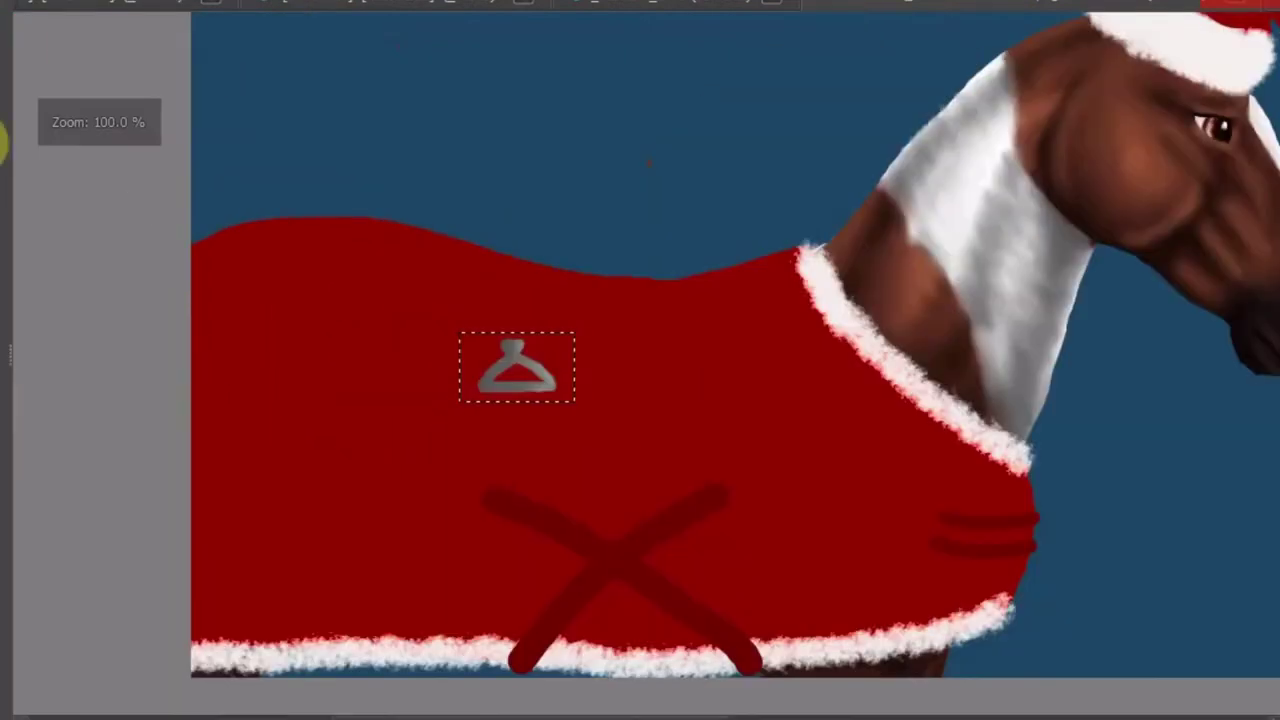
pyautogui.moveTo(567, 388); pyautogui.dragTo(484, 462)
pyautogui.hotkey('alt', 's')
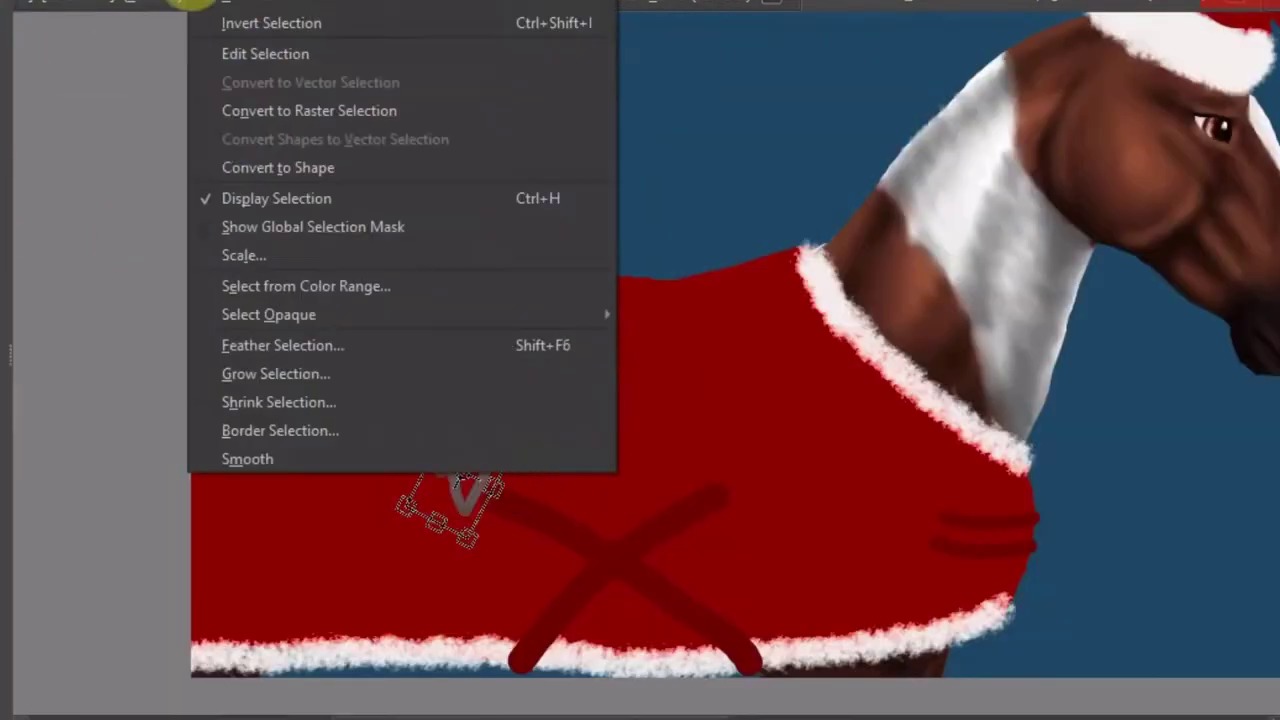
pyautogui.press('Escape')
pyautogui.scroll(5, 493, 511)
# Scale down another buckle copy, and place a mirrored copy at the front upper end of the crossed straps
pyautogui.moveTo(493, 511); pyautogui.dragTo(514, 422)
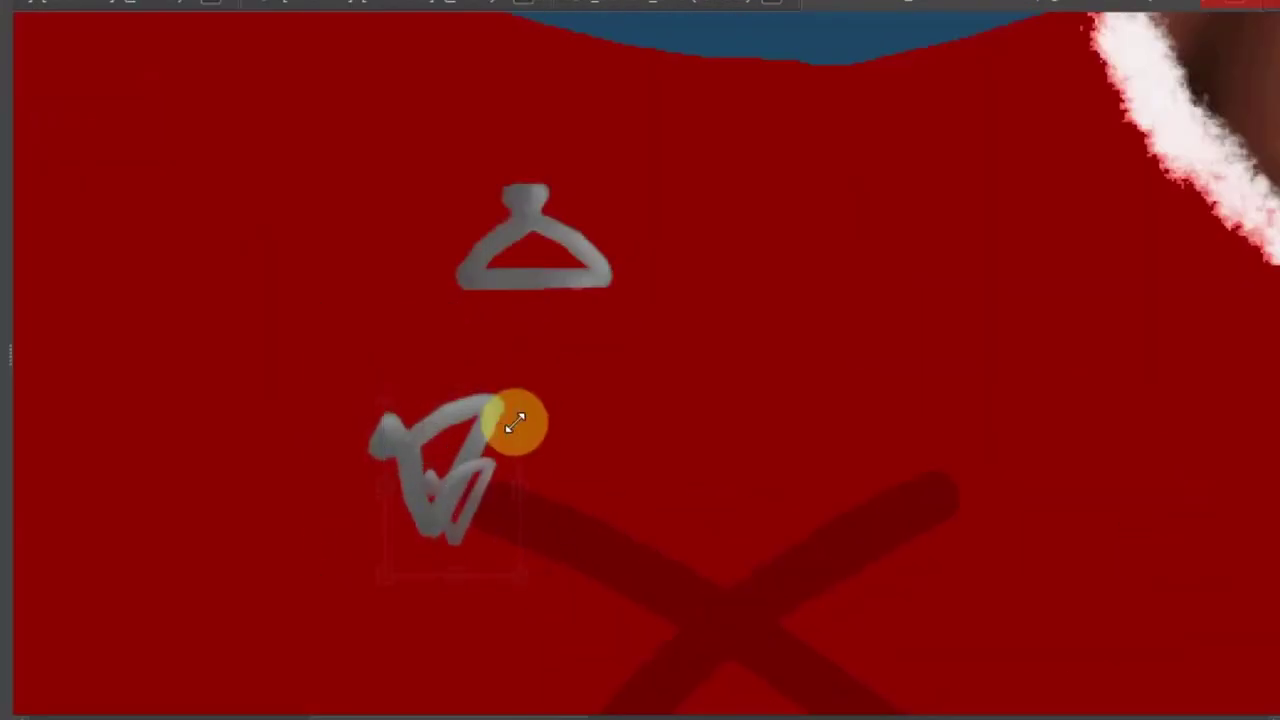
pyautogui.scroll(-4, 286, 457)
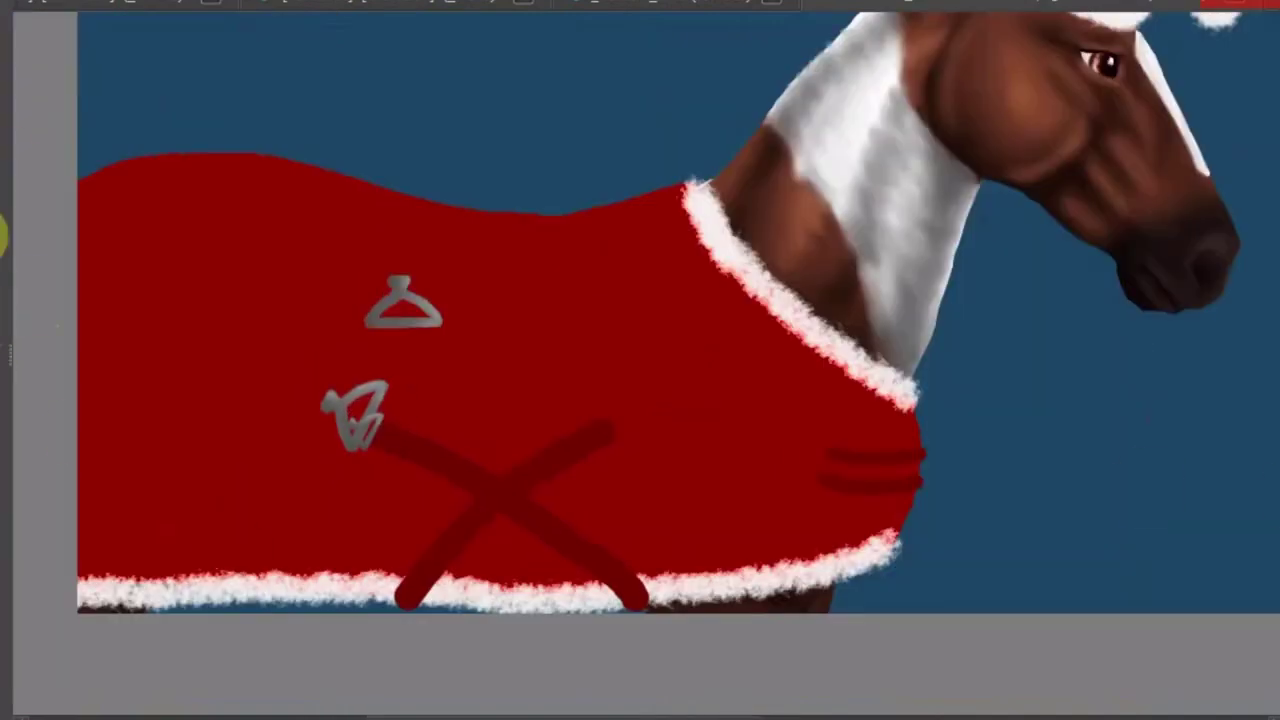
pyautogui.moveTo(614, 592); pyautogui.dragTo(551, 383)
pyautogui.scroll(3, 620, 420)
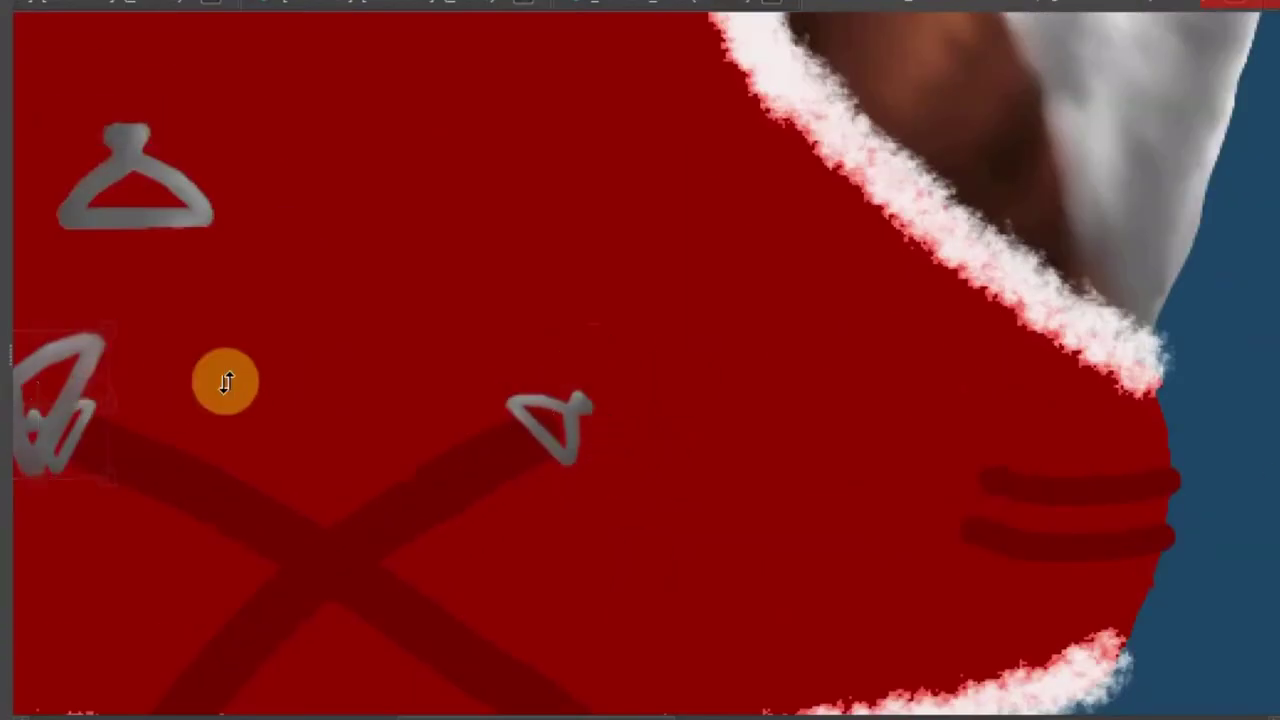
# Move the smaller buckle copy to the rear end of the upper chest strap
pyautogui.moveTo(226, 382); pyautogui.dragTo(480, 150)
pyautogui.scroll(3, 480, 150)
pyautogui.moveTo(500, 320); pyautogui.dragTo(800, 357)
pyautogui.moveTo(877, 434); pyautogui.dragTo(838, 428)
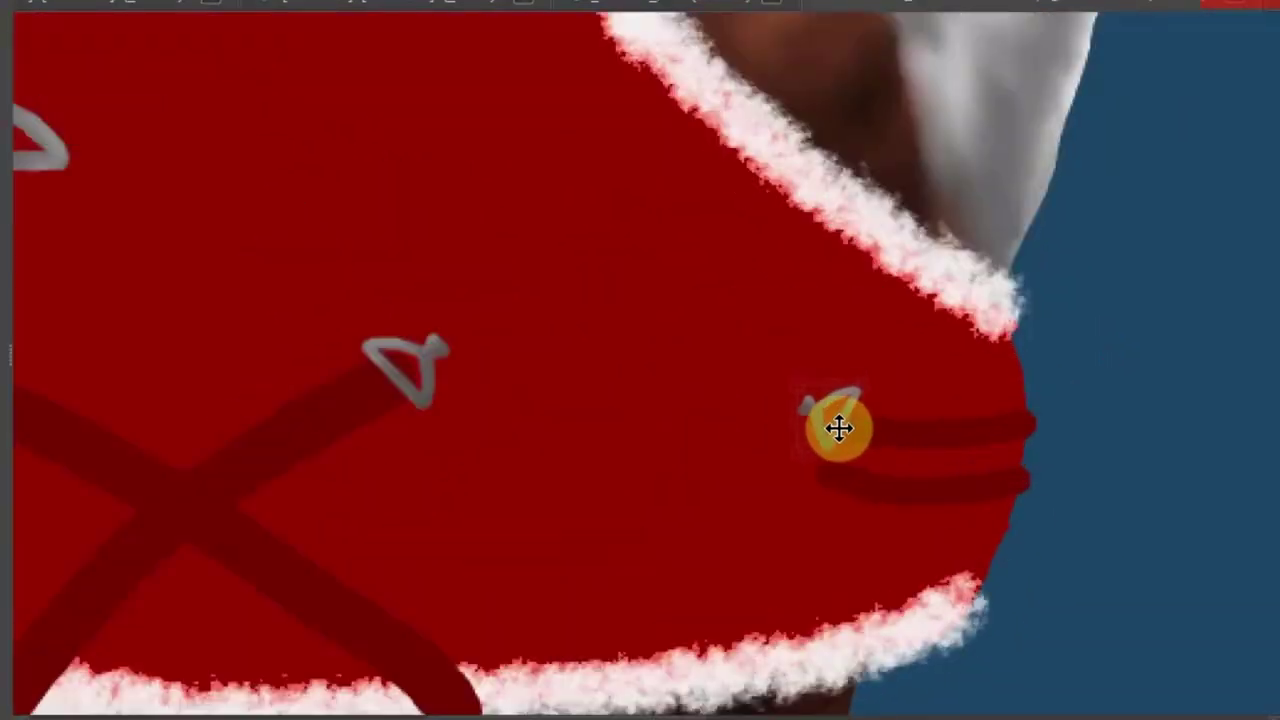
pyautogui.scroll(2, 838, 428)
pyautogui.scroll(-3, 690, 410)
# Place another small buckle copy at the rear end of the lower chest strap and adjust the upper one to match
pyautogui.moveTo(449, 237); pyautogui.dragTo(703, 466)
pyautogui.scroll(3, 703, 466)
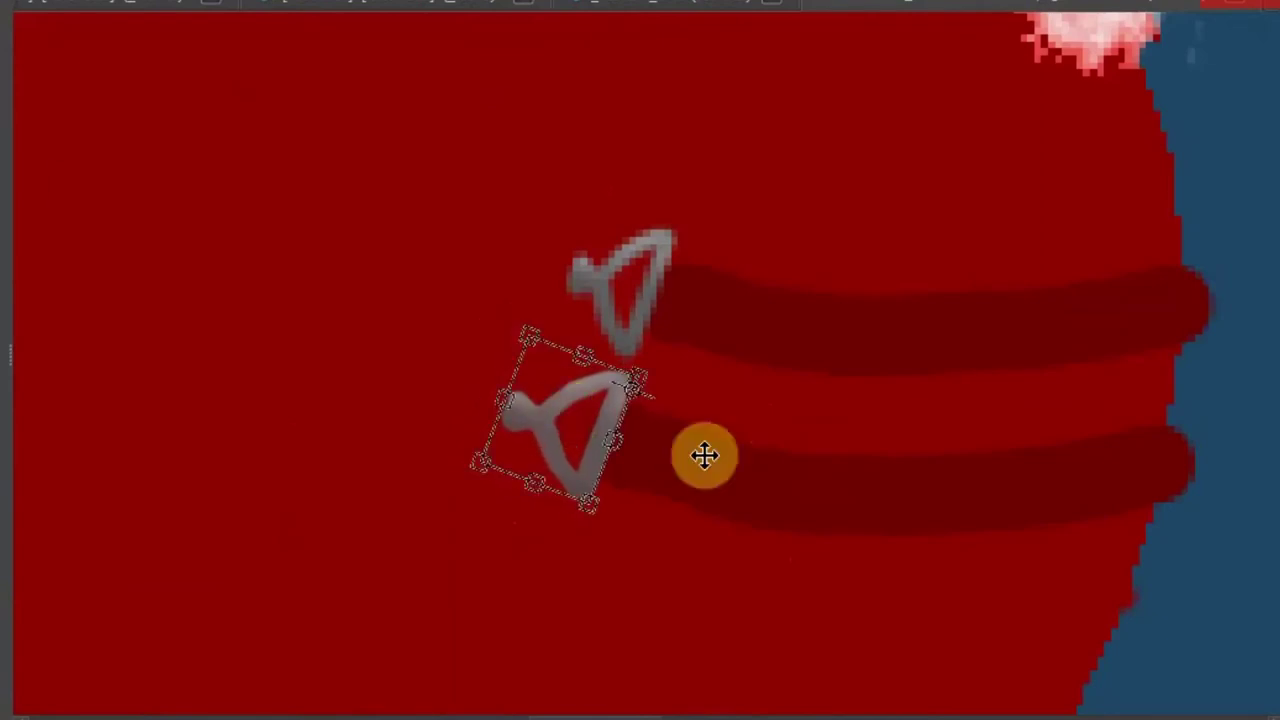
pyautogui.scroll(-3, 703, 457)
pyautogui.hscroll(2, 503, 374)
pyautogui.scroll(3, 629, 492)
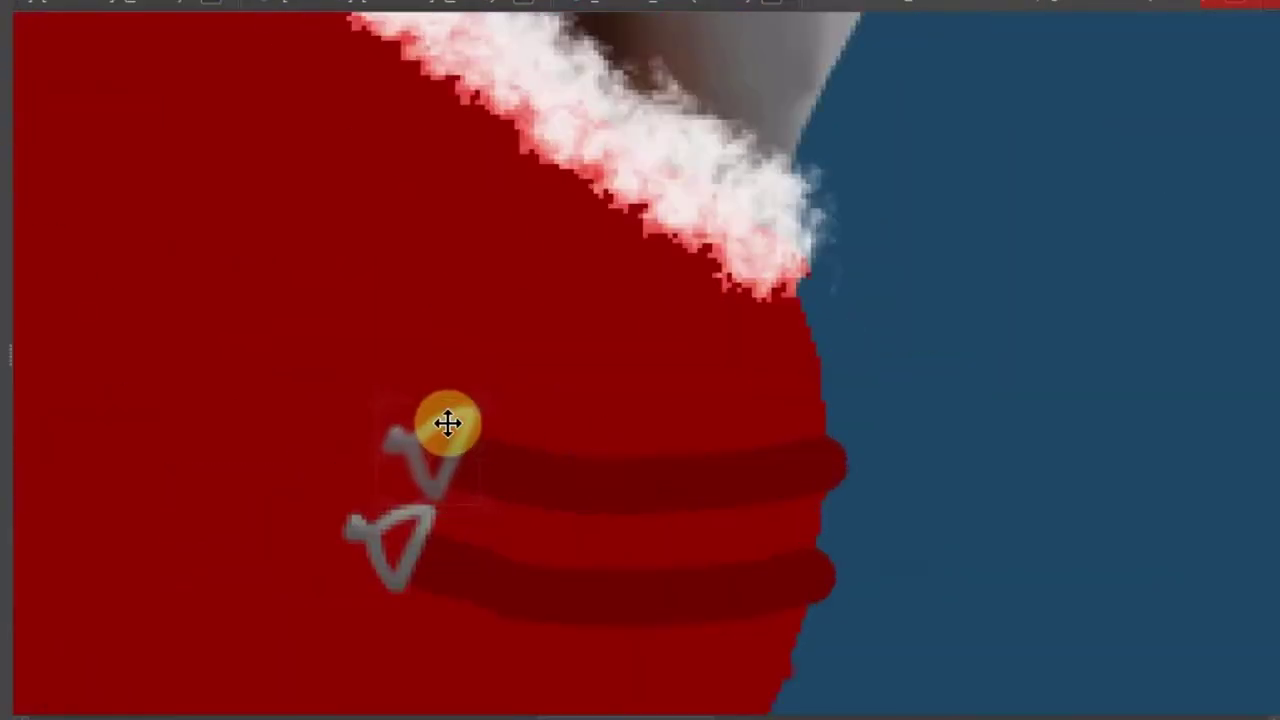
pyautogui.scroll(-3, 447, 424)
# Erase the rounded end of the rear crossed strap where it overhangs the blanket's white hem
pyautogui.scroll(4, 437, 577)
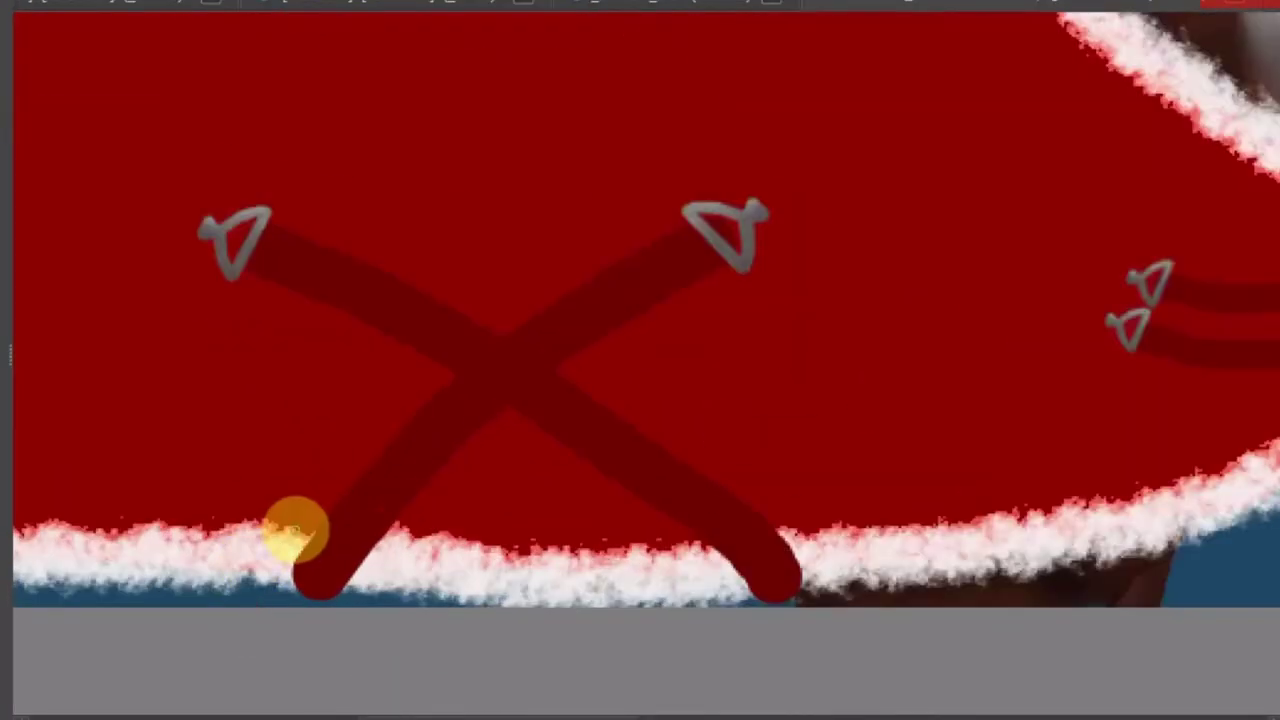
pyautogui.scroll(-3, 295, 530)
pyautogui.scroll(3, 546, 457)
pyautogui.scroll(-3, 546, 457)
pyautogui.scroll(2, 255, 588)
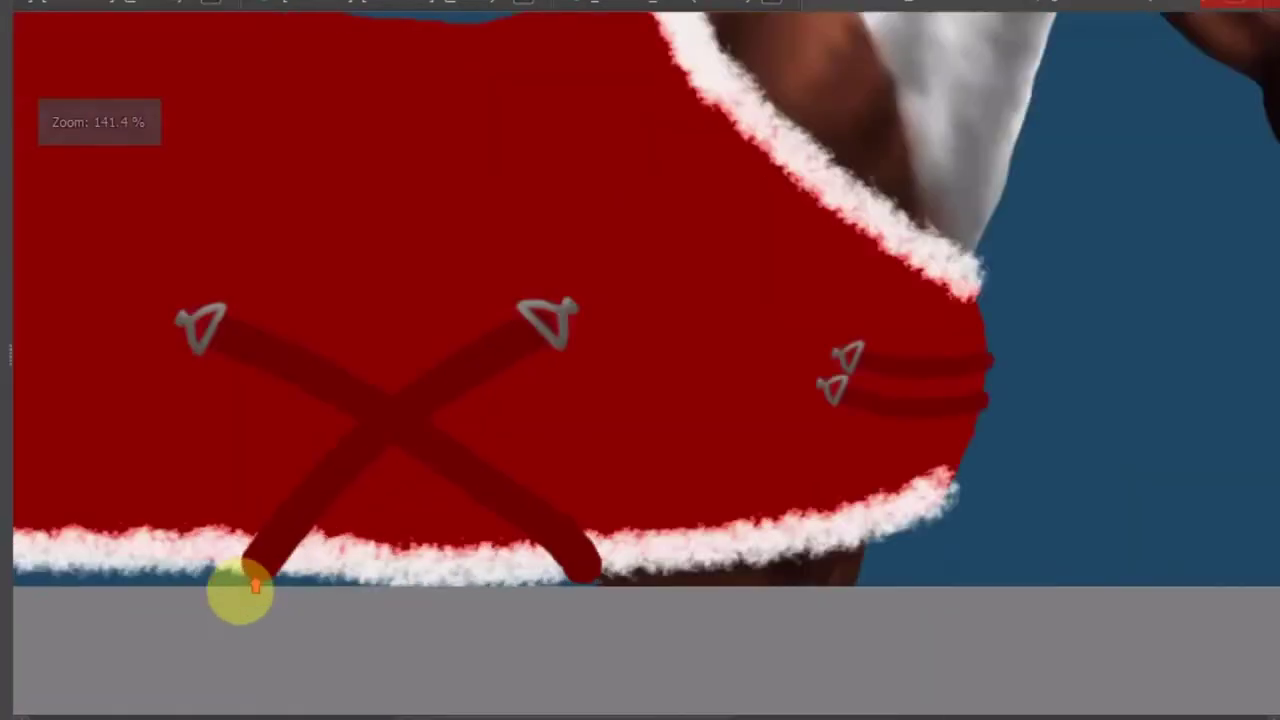